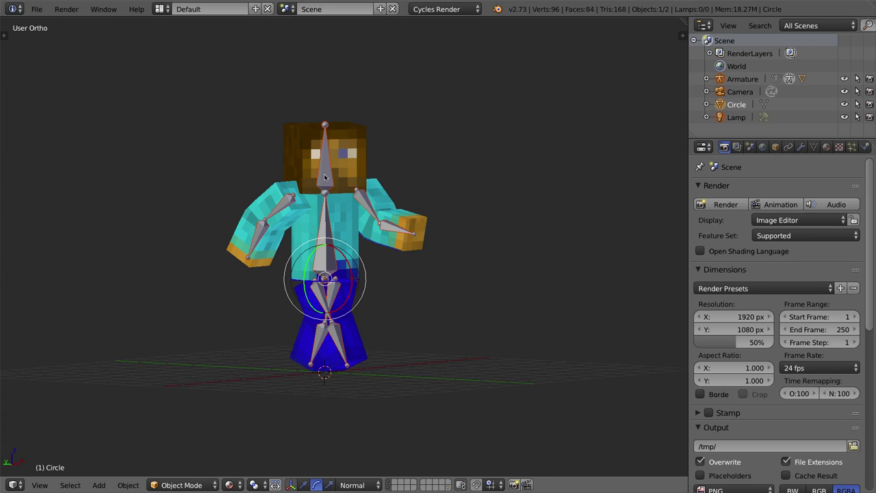
In Pose Mode, select Steve's head and arm bones, then test a forearm rotation and cancel it.
{"action": "right_click", "coordinate": [325, 177]}
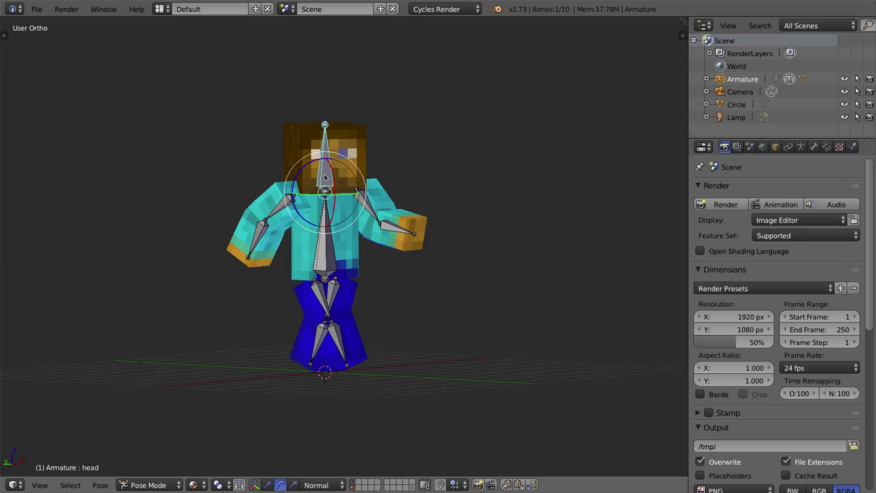
{"action": "right_click", "coordinate": [284, 205]}
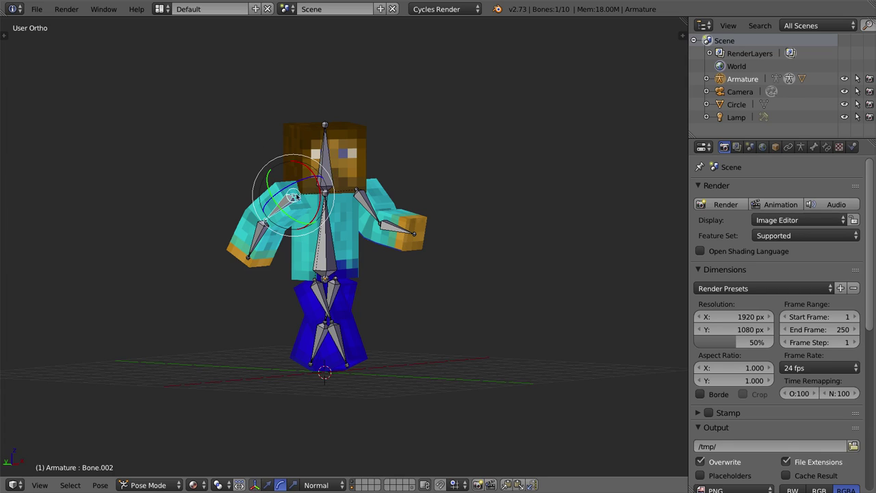
{"action": "right_click", "coordinate": [413, 233]}
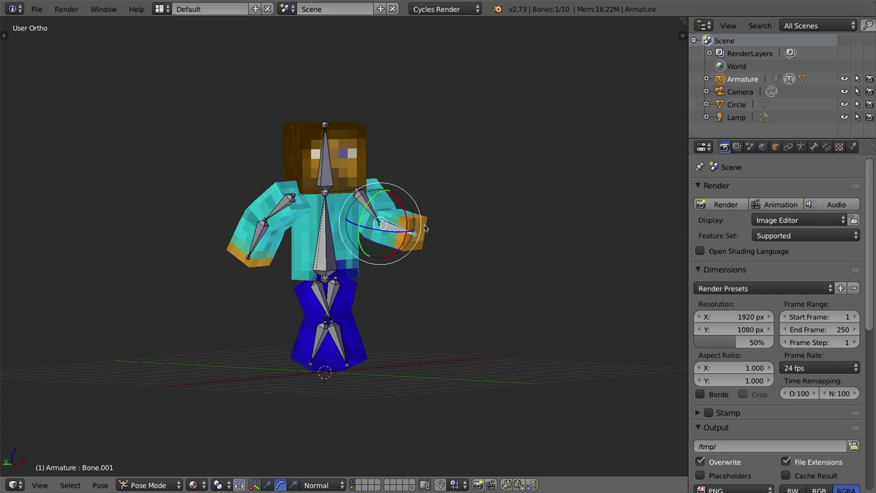
{"action": "key", "text": "r"}
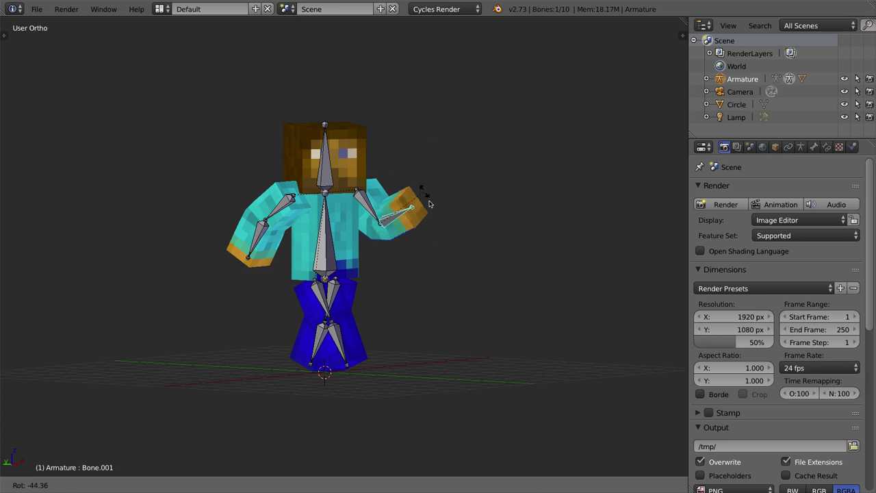
{"action": "right_click", "coordinate": [431, 154]}
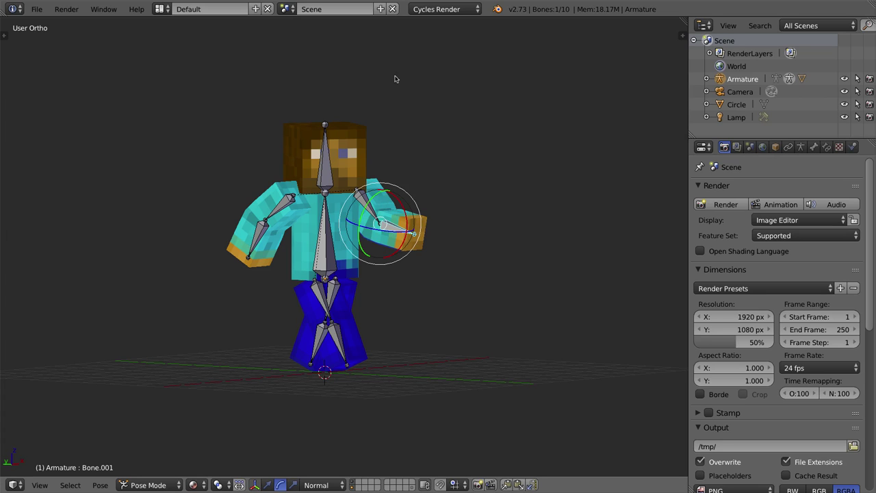
{"action": "mouse_move", "coordinate": [370, 203]}
{"action": "middle_mouse_down"}
{"action": "mouse_move", "coordinate": [349, 205]}
{"action": "mouse_move", "coordinate": [366, 203]}
{"action": "middle_mouse_up"}
{"action": "right_click", "coordinate": [369, 204]}
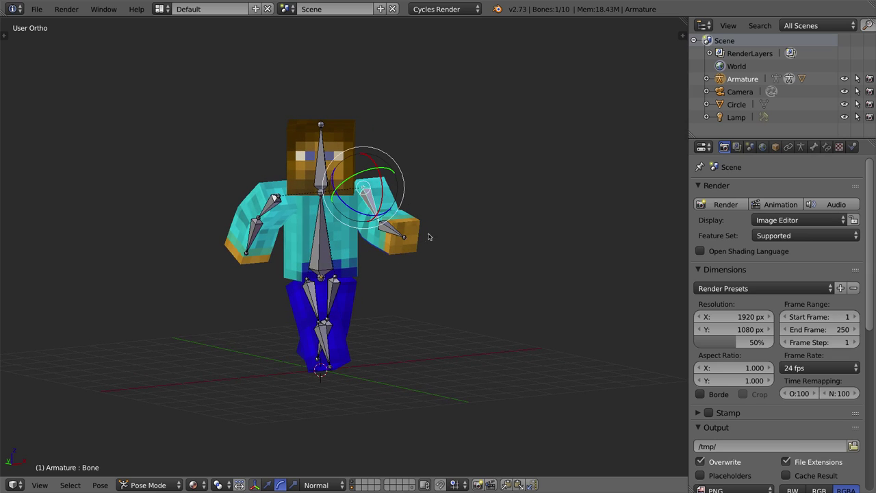
Rotate the upper arm bone up overhead and bend the forearm bone.
{"action": "key", "text": "r"}
{"action": "left_click", "coordinate": [405, 146]}
{"action": "right_click", "coordinate": [392, 149]}
{"action": "key", "text": "r"}
{"action": "left_click", "coordinate": [431, 154]}
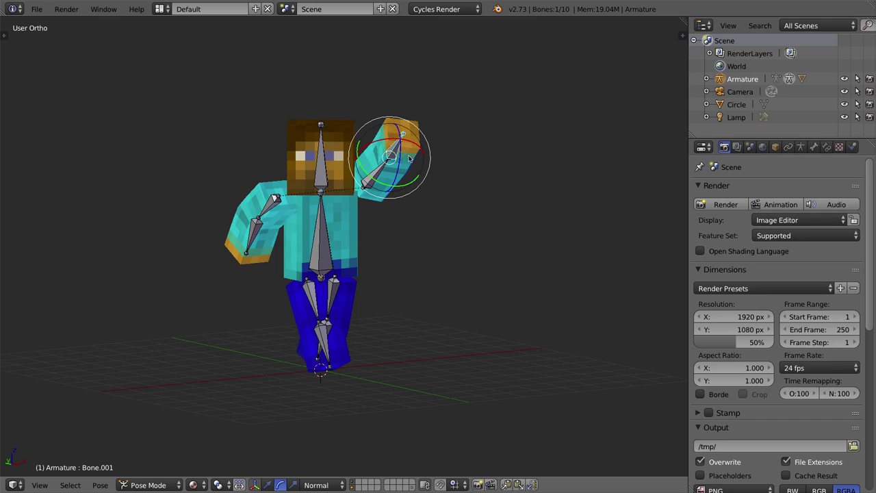
Reselect the upper arm bone, orbit to view the raised arm, and deselect all bones.
{"action": "right_click", "coordinate": [368, 184]}
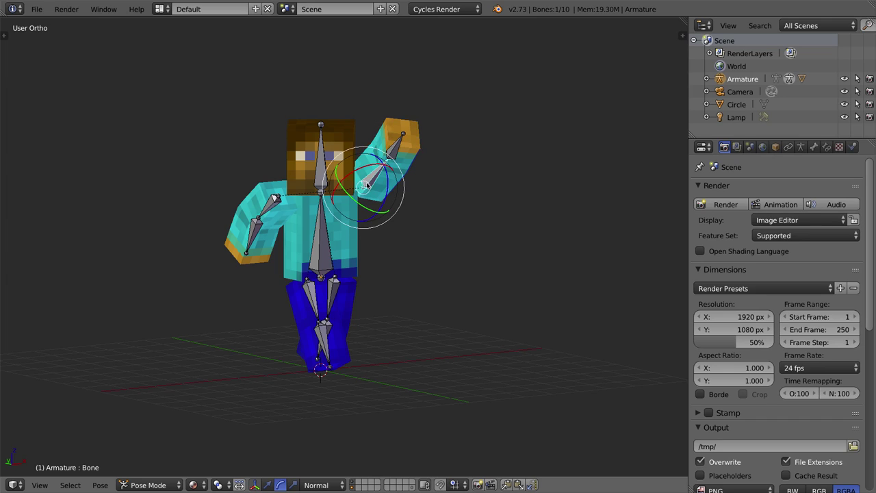
{"action": "right_click", "coordinate": [398, 148]}
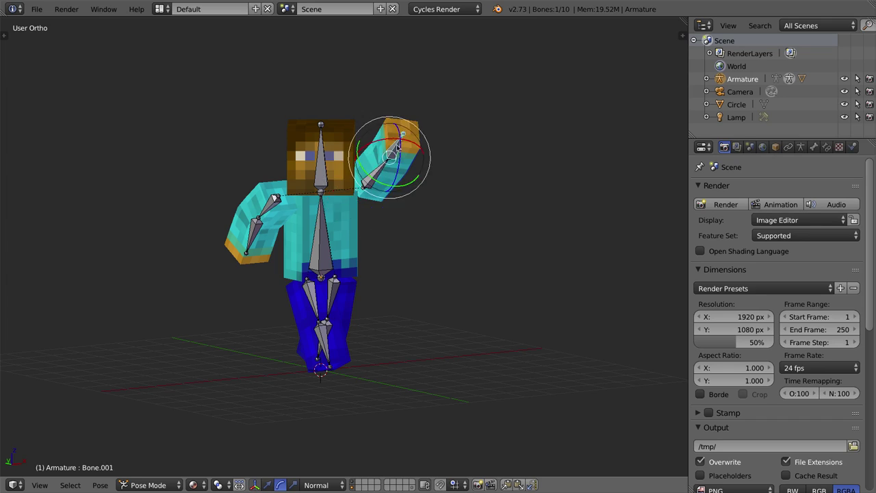
{"action": "right_click", "coordinate": [373, 181]}
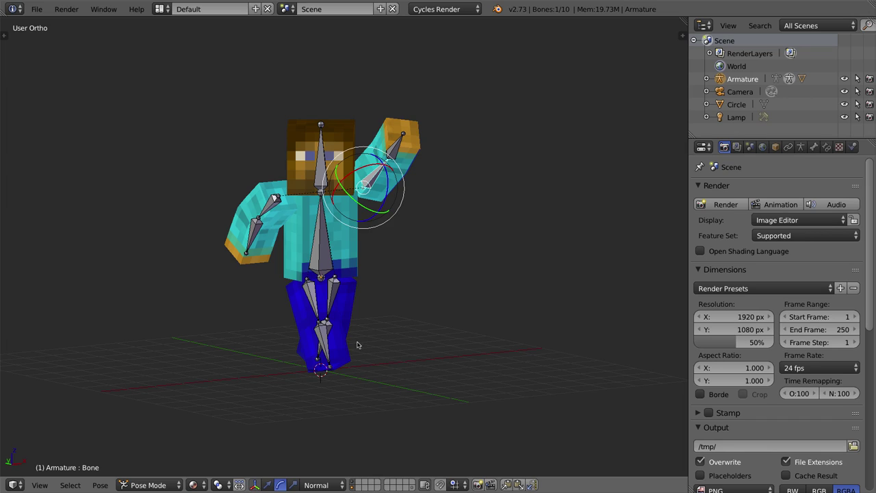
{"action": "middle_click_drag", "start_coordinate": [323, 320], "coordinate": [355, 321]}
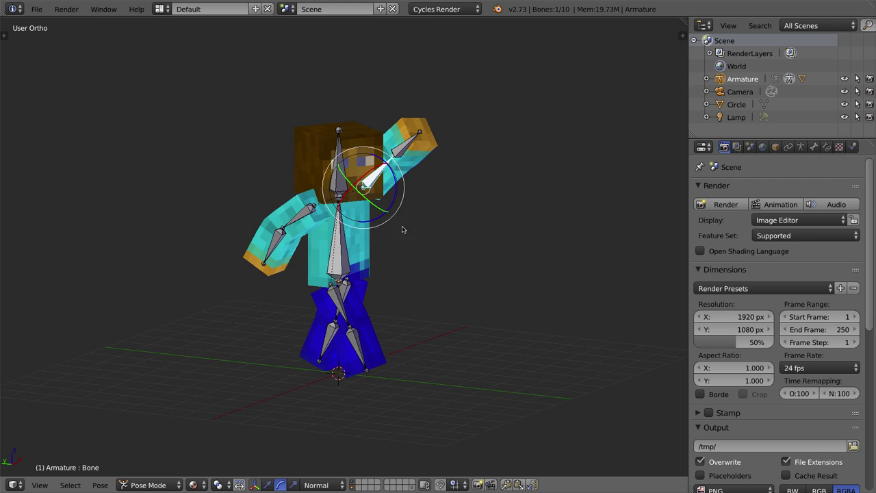
{"action": "key", "text": "a"}
{"action": "key", "text": "a"}
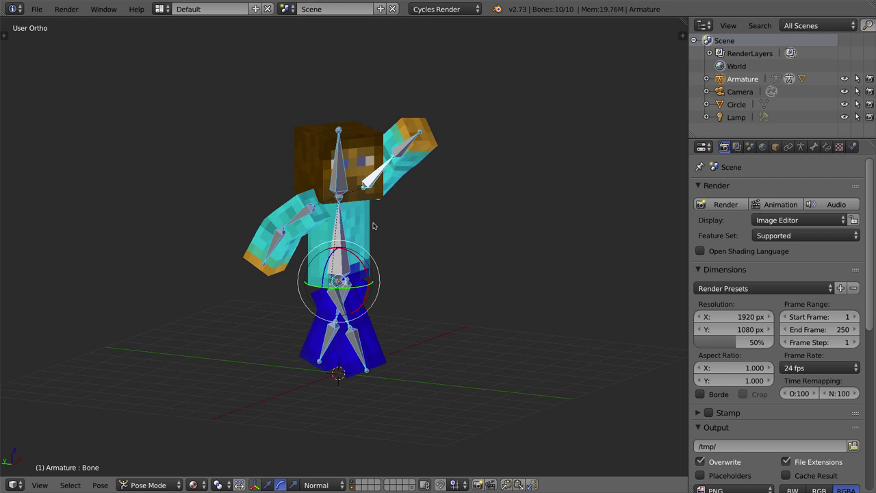
Clear all bone rotations back to the rest pose and switch the armature to Object Mode.
{"action": "key", "text": "alt+r"}
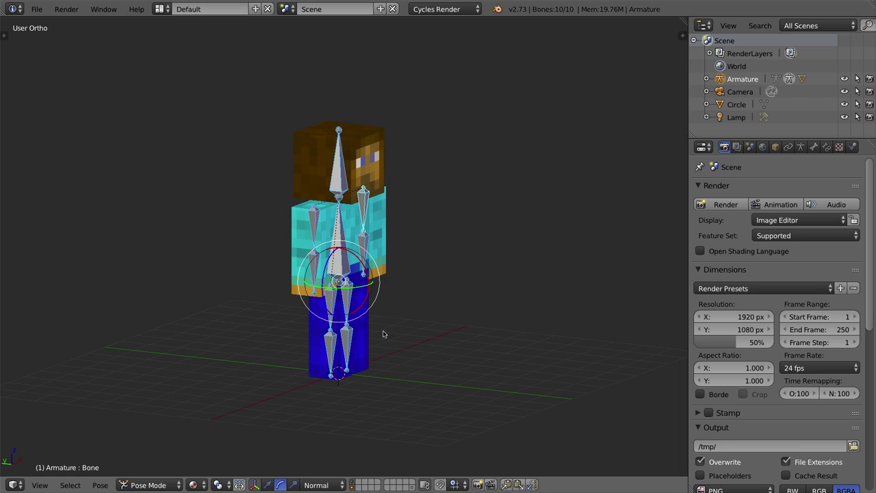
{"action": "middle_click_drag", "start_coordinate": [424, 264], "coordinate": [406, 269]}
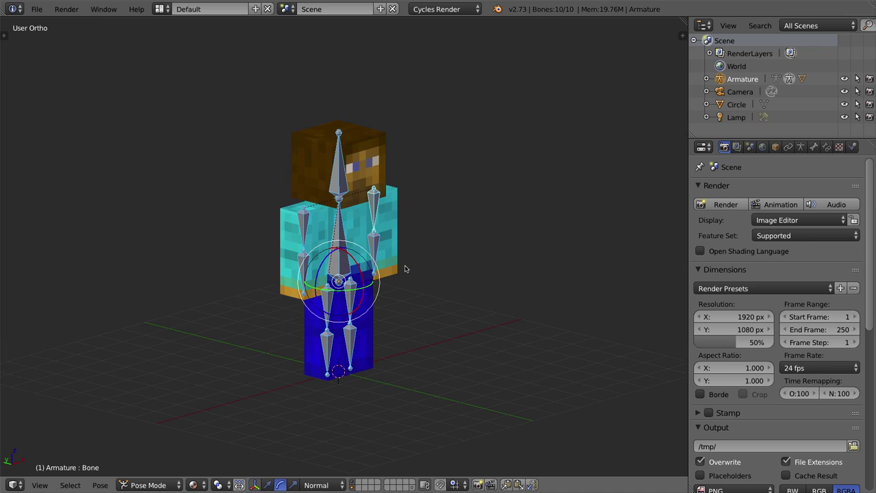
{"action": "left_click", "coordinate": [147, 485]}
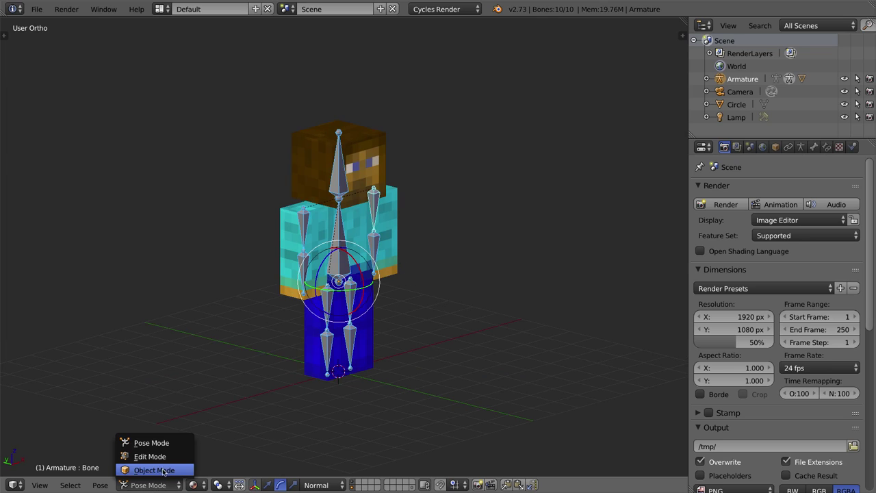
{"action": "left_click", "coordinate": [161, 470]}
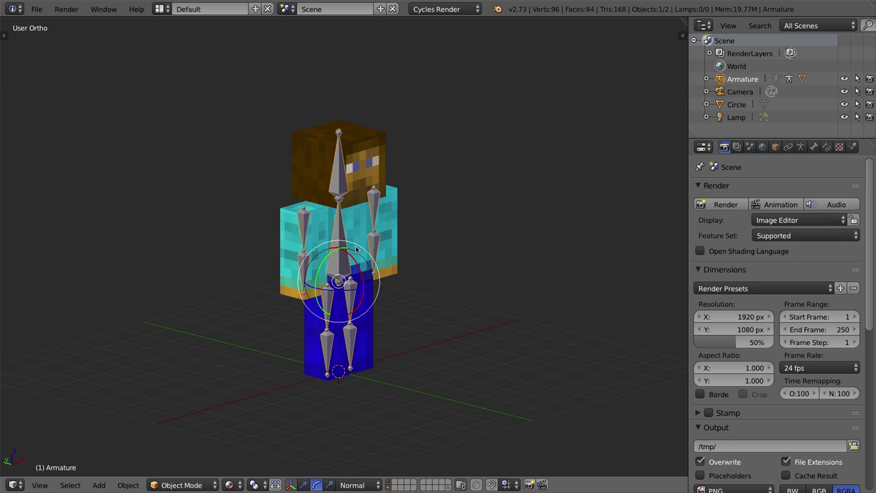
Select the Steve mesh and collapse the Vertex Groups, Shape Keys, UV Maps and Vertex Colors panels.
{"action": "right_click", "coordinate": [383, 141]}
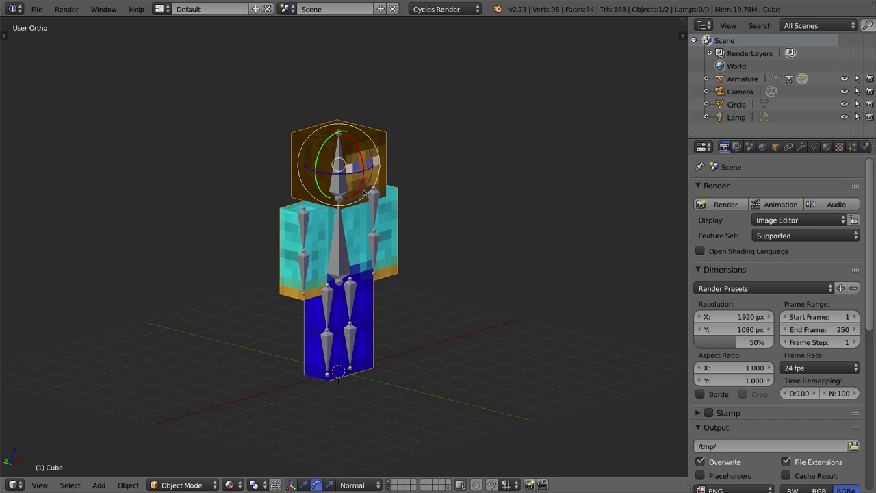
{"action": "right_click", "coordinate": [339, 245]}
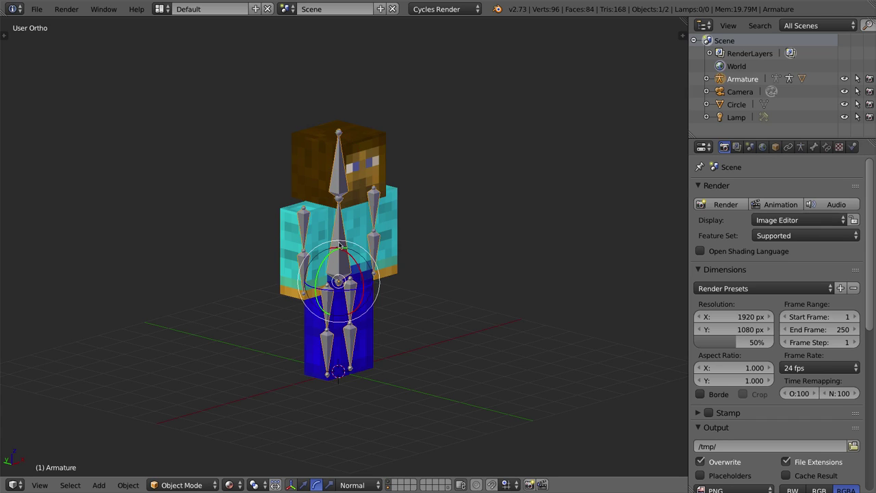
{"action": "right_click", "coordinate": [380, 142]}
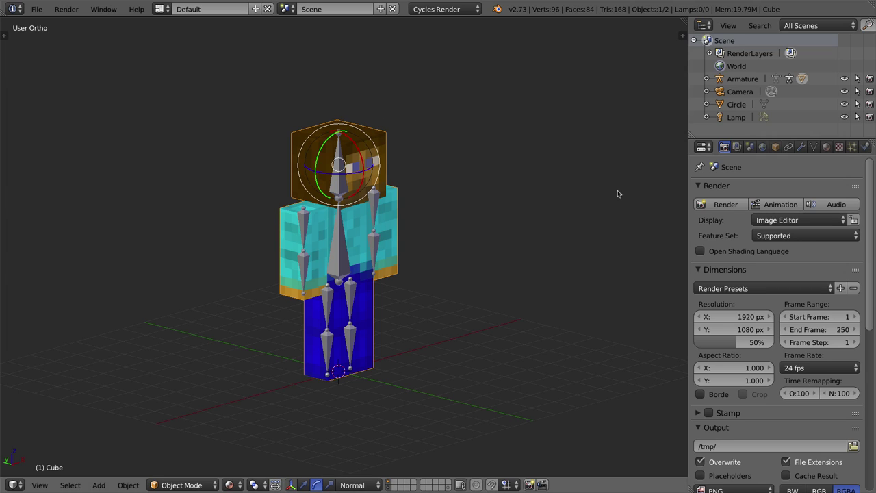
{"action": "left_click", "coordinate": [813, 148]}
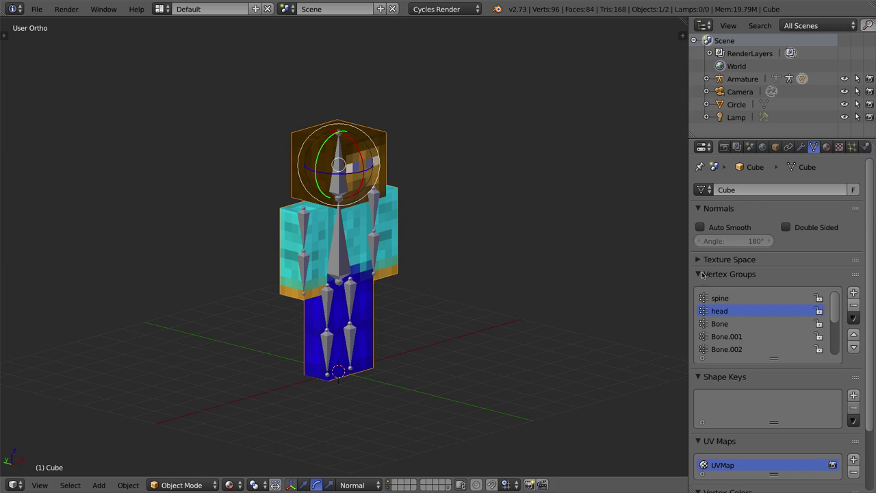
{"action": "left_click", "coordinate": [702, 274]}
{"action": "left_click", "coordinate": [702, 290]}
{"action": "left_click", "coordinate": [699, 303]}
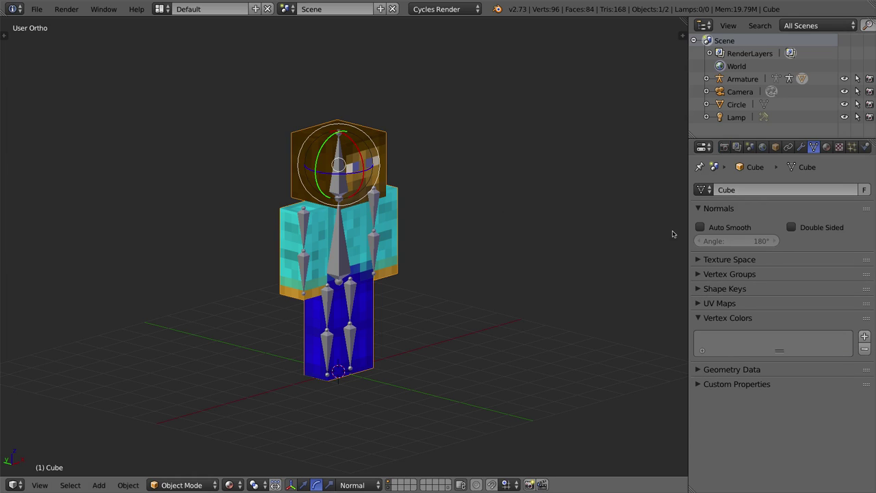
{"action": "left_click", "coordinate": [702, 318]}
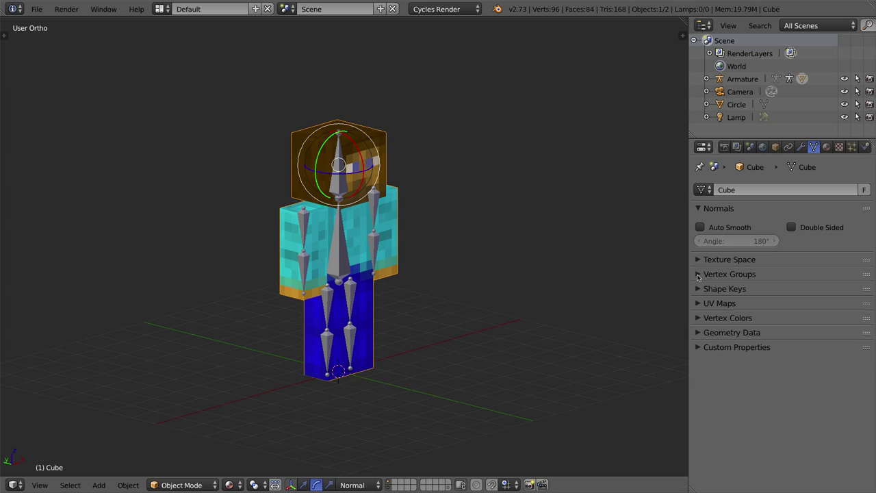
Expand Vertex Groups and make the spine, head and Bone groups active in turn.
{"action": "left_click", "coordinate": [698, 274]}
{"action": "left_click", "coordinate": [727, 299]}
{"action": "left_click", "coordinate": [724, 315]}
{"action": "left_click", "coordinate": [725, 325]}
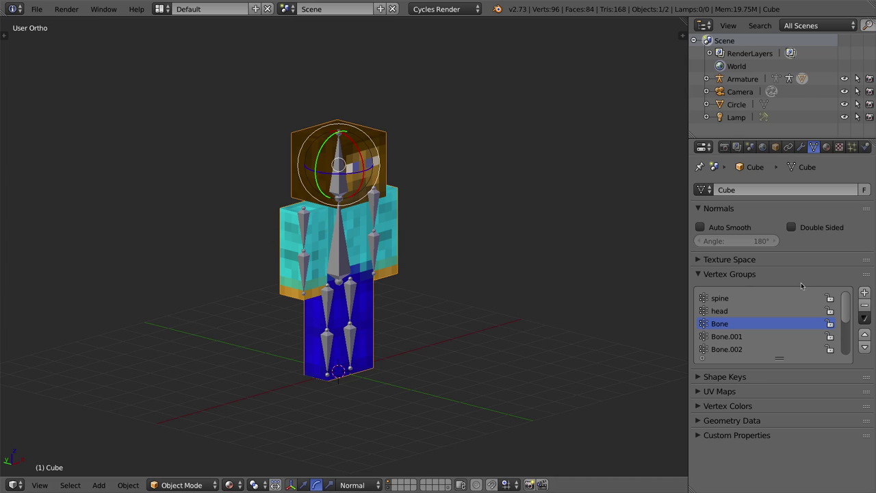
{"action": "left_click_drag", "start_coordinate": [845, 307], "coordinate": [823, 305]}
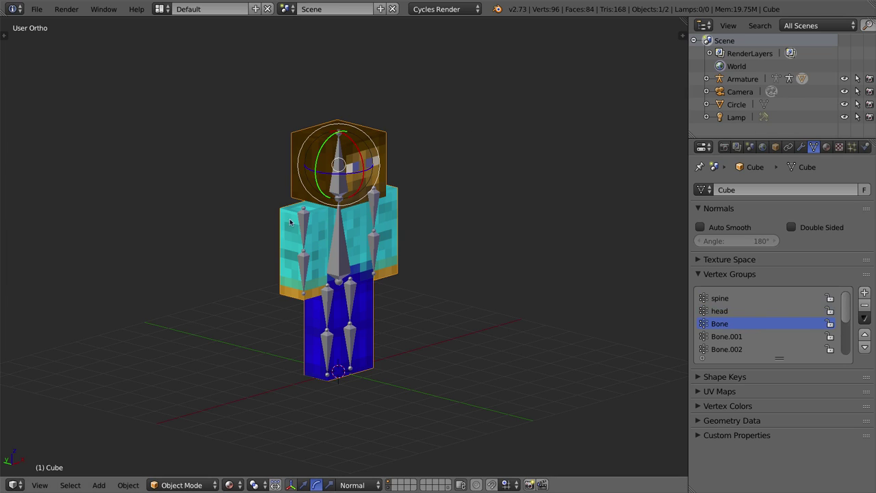
{"action": "key", "text": "Tab"}
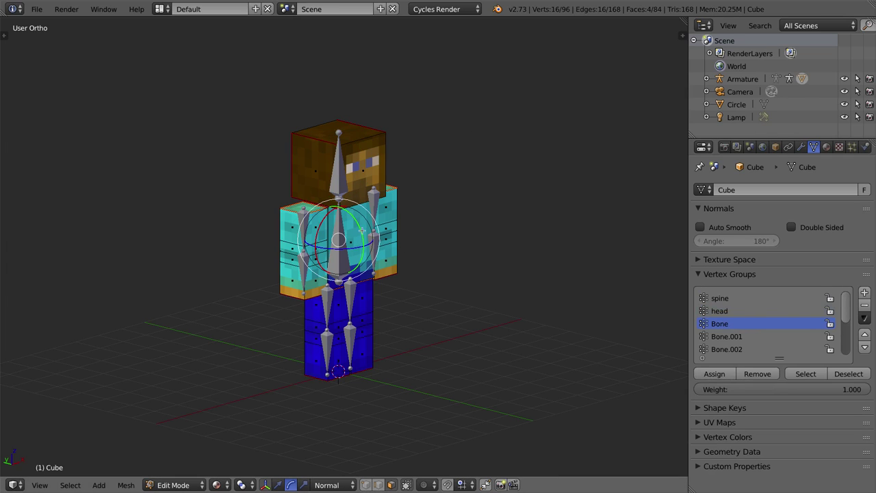
{"action": "left_click", "coordinate": [380, 484]}
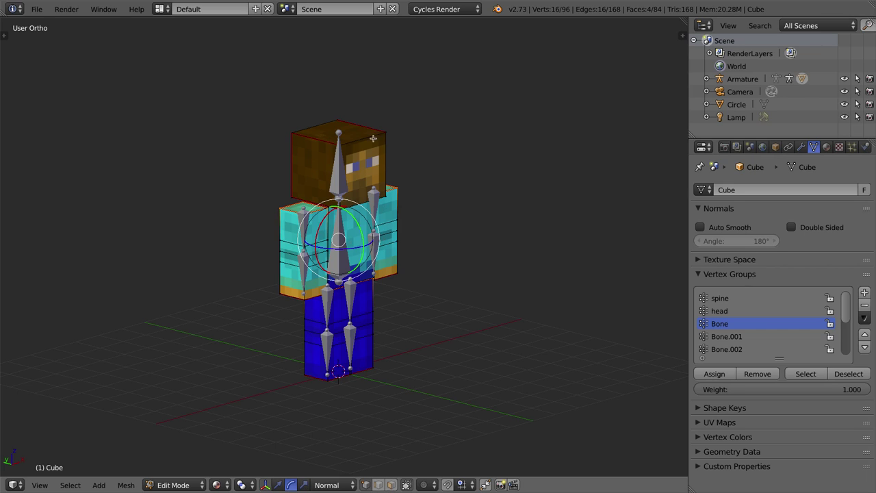
{"action": "key", "text": "a"}
{"action": "key", "text": "a"}
{"action": "key", "text": "a"}
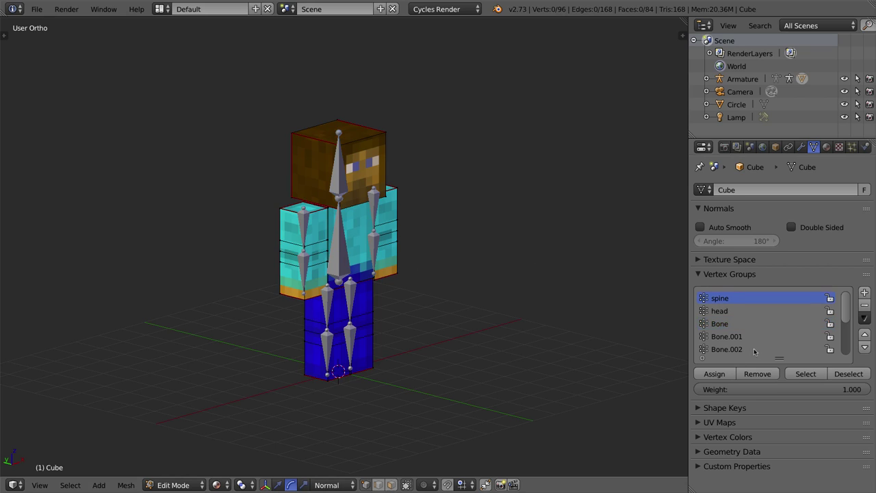
{"action": "left_click", "coordinate": [806, 374]}
{"action": "middle_click_drag", "start_coordinate": [397, 226], "coordinate": [305, 230]}
{"action": "middle_click_drag", "start_coordinate": [304, 279], "coordinate": [499, 260]}
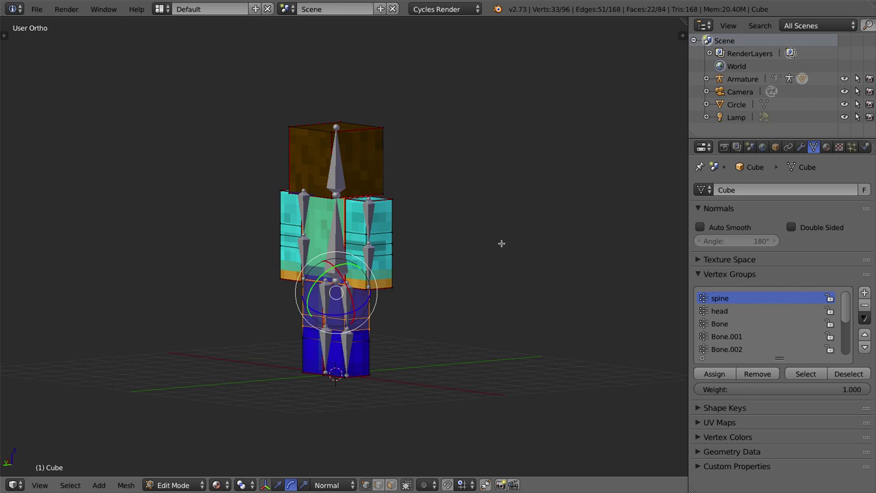
{"action": "key", "text": "Tab"}
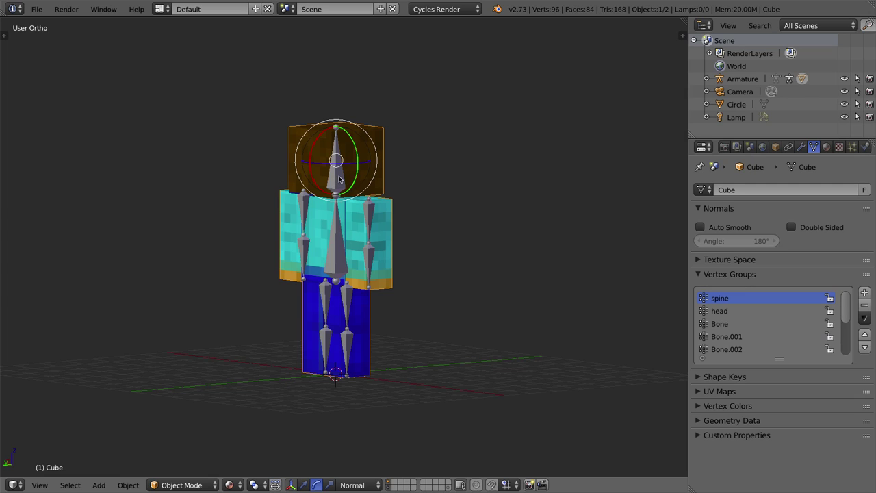
Widen the Properties editor and remove the Armature modifier from the Steve mesh.
{"action": "left_click", "coordinate": [801, 148]}
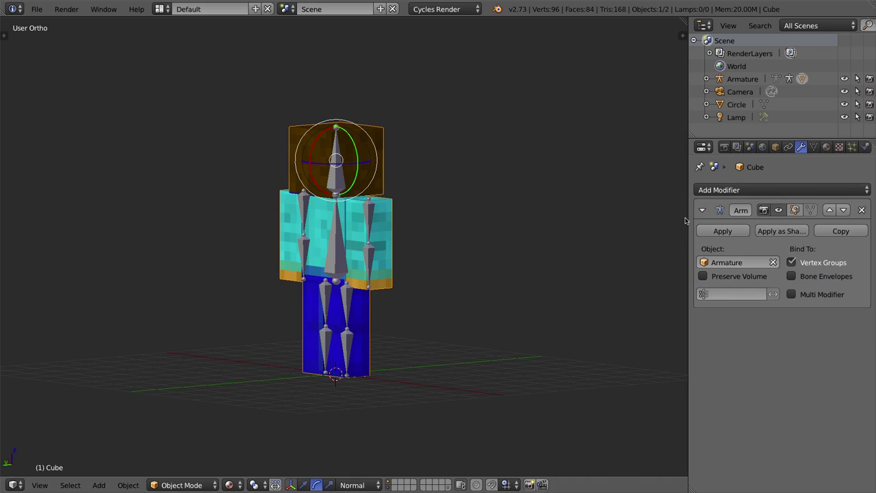
{"action": "left_click_drag", "start_coordinate": [687, 215], "coordinate": [528, 214]}
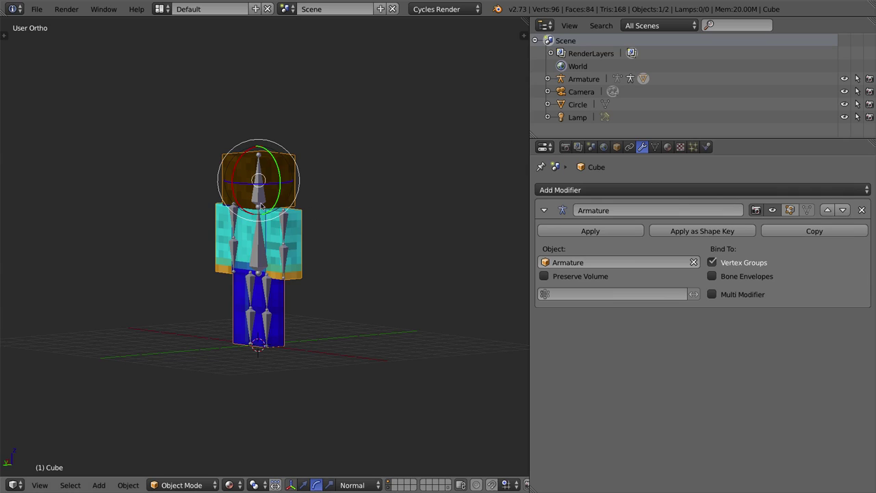
{"action": "left_click", "coordinate": [862, 210]}
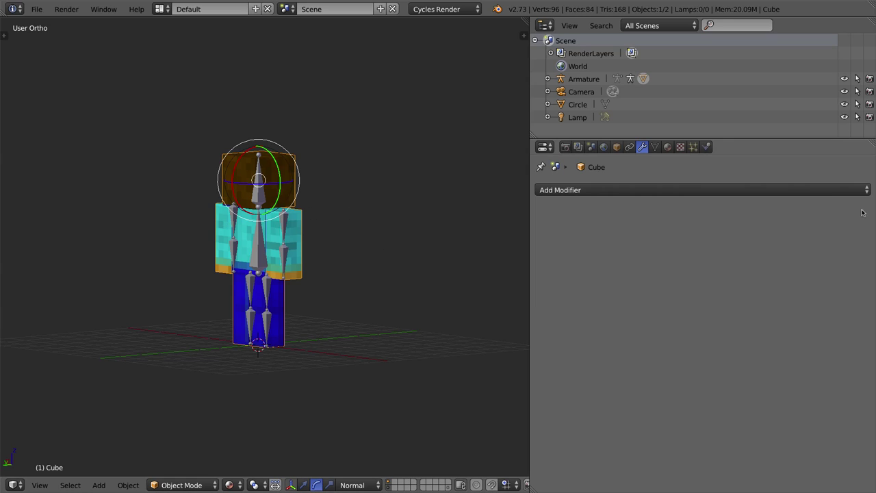
Delete all four vertex groups from the mesh until the list is empty.
{"action": "left_click", "coordinate": [655, 147]}
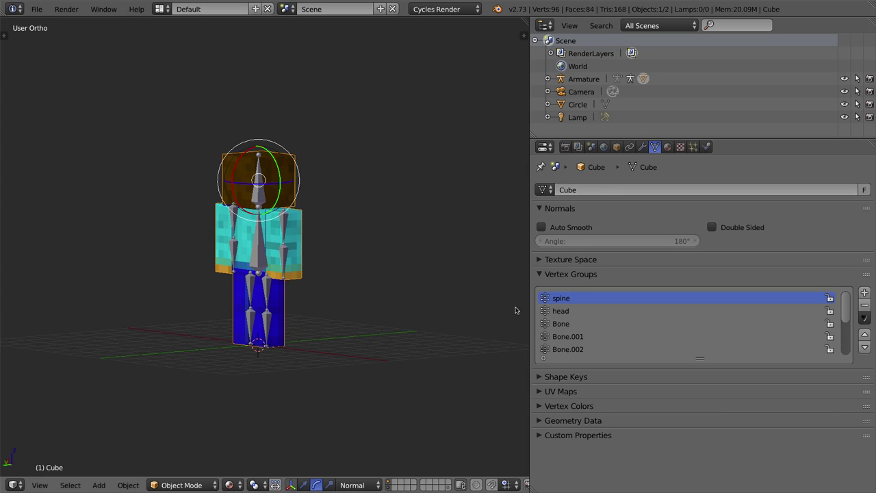
{"action": "left_click", "coordinate": [863, 306]}
{"action": "left_click", "coordinate": [863, 307]}
{"action": "left_click", "coordinate": [863, 307]}
{"action": "left_click", "coordinate": [863, 306]}
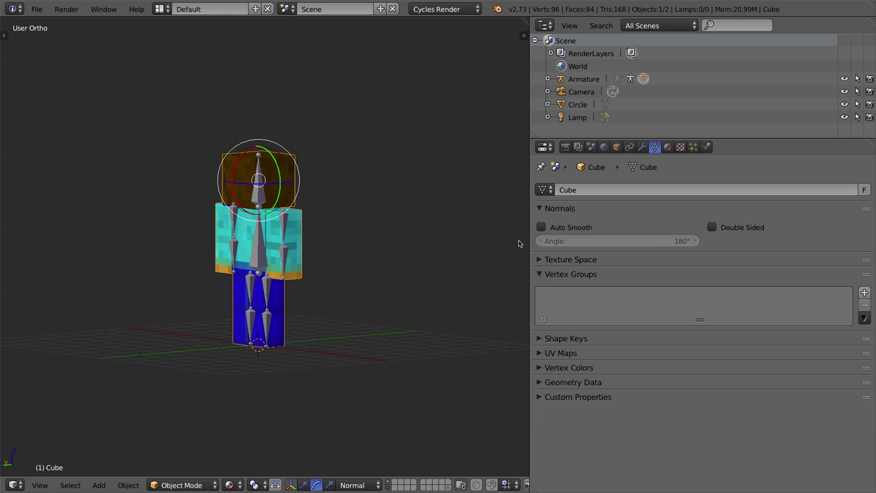
Select the old armature, switch it to Pose Mode, and test-rotate the head bone, cancelling it.
{"action": "left_click_drag", "start_coordinate": [528, 242], "coordinate": [759, 225]}
{"action": "right_click", "coordinate": [371, 169]}
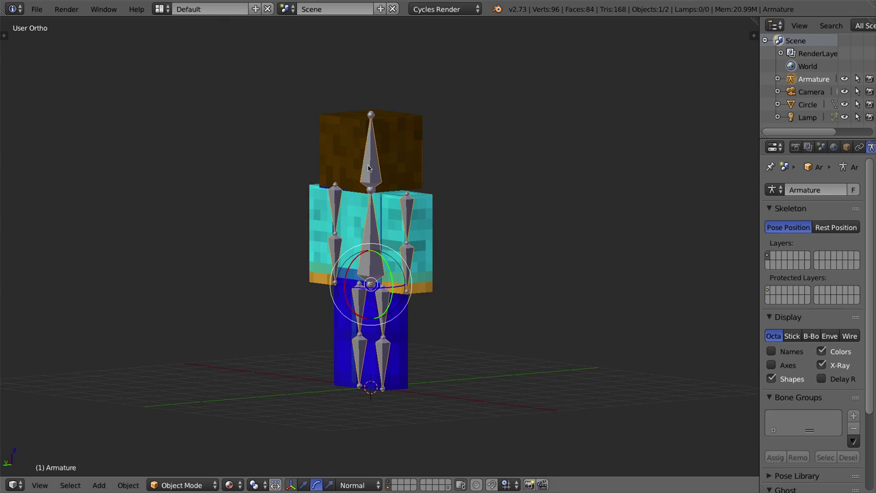
{"action": "left_click", "coordinate": [172, 487]}
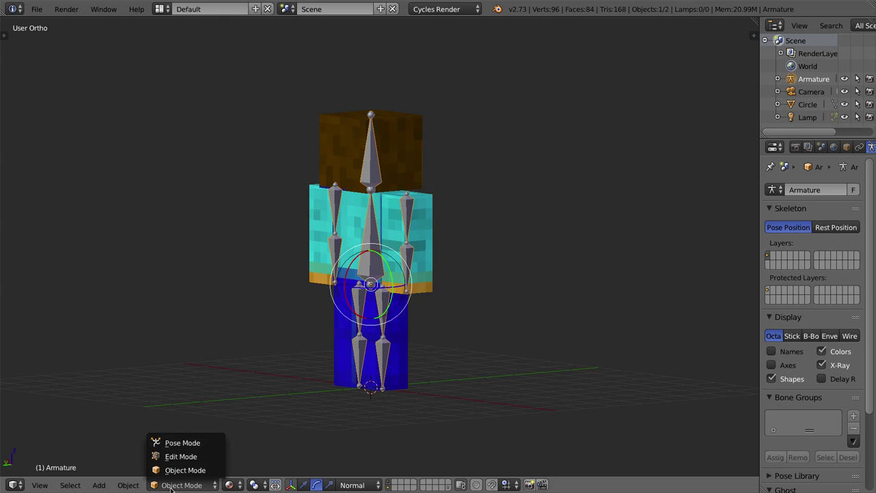
{"action": "left_click", "coordinate": [204, 444]}
{"action": "right_click", "coordinate": [374, 142]}
{"action": "key", "text": "r"}
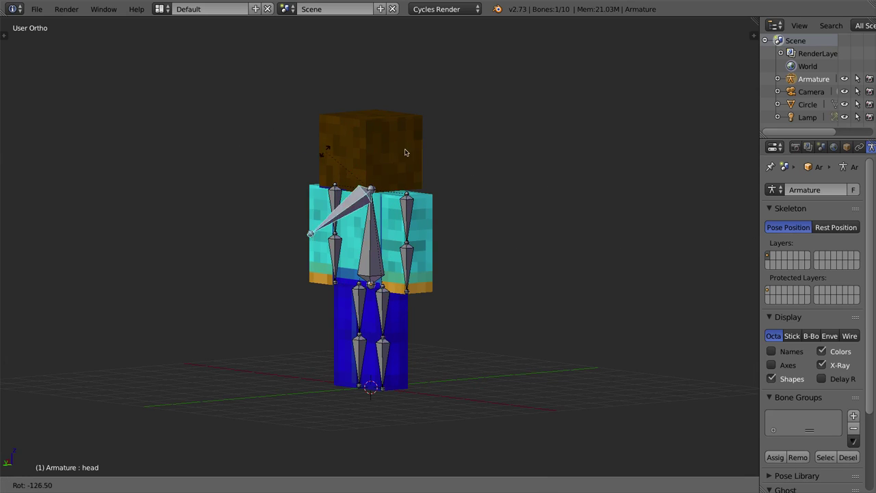
{"action": "key", "text": "Escape"}
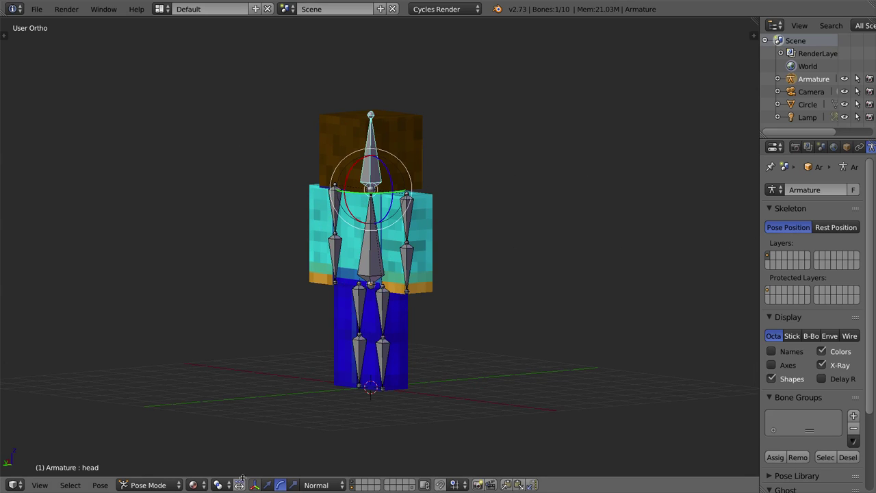
Return to Object Mode, delete the armature, and view the Steve mesh from the front.
{"action": "left_click", "coordinate": [151, 484]}
{"action": "left_click", "coordinate": [157, 470]}
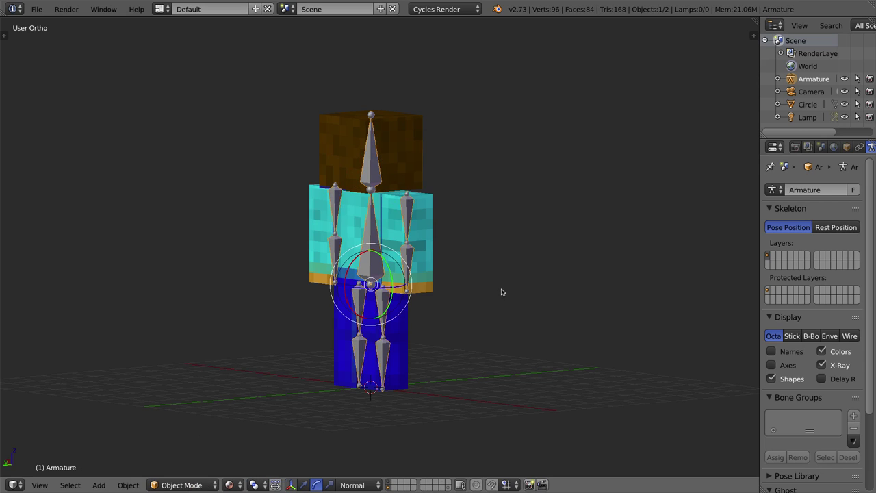
{"action": "key", "text": "x"}
{"action": "left_click", "coordinate": [452, 265]}
{"action": "middle_click_drag", "start_coordinate": [545, 303], "coordinate": [399, 307]}
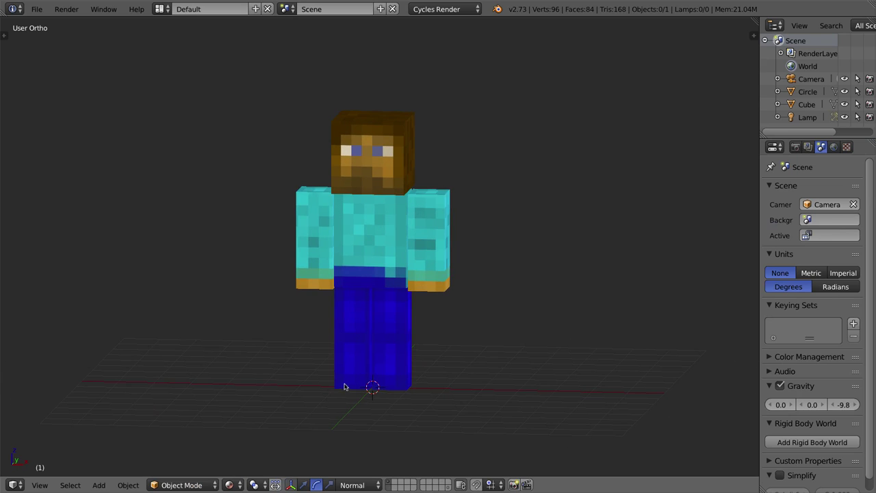
{"action": "key", "text": "KP_1"}
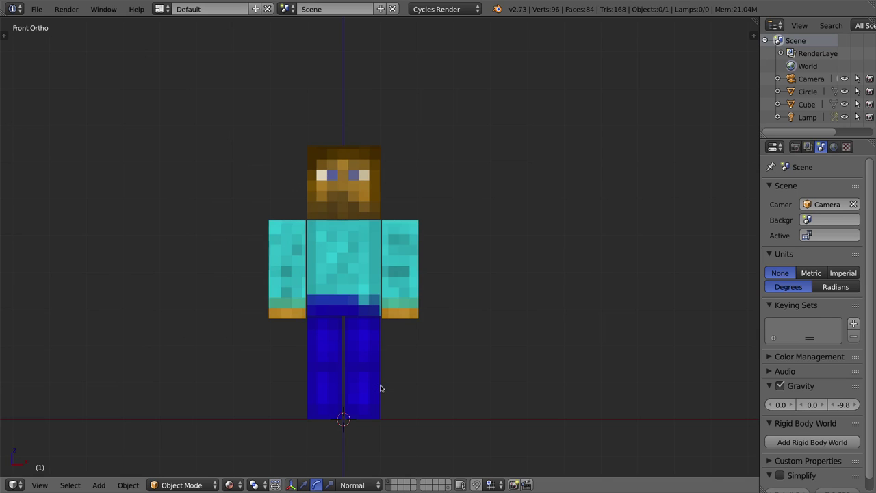
{"action": "right_click", "coordinate": [355, 275]}
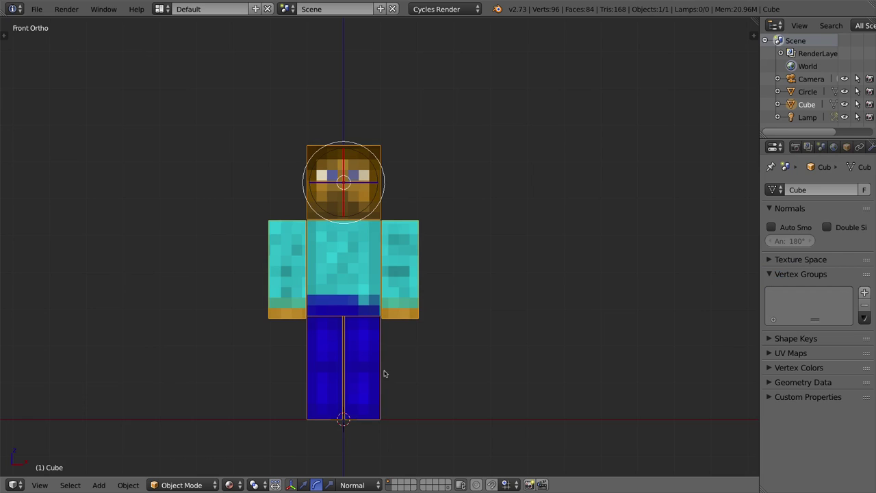
Frame Steve front-on with the 3D cursor reset to the world origin, then bring up the Add menu.
{"action": "middle_click_drag", "start_coordinate": [388, 299], "coordinate": [285, 303]}
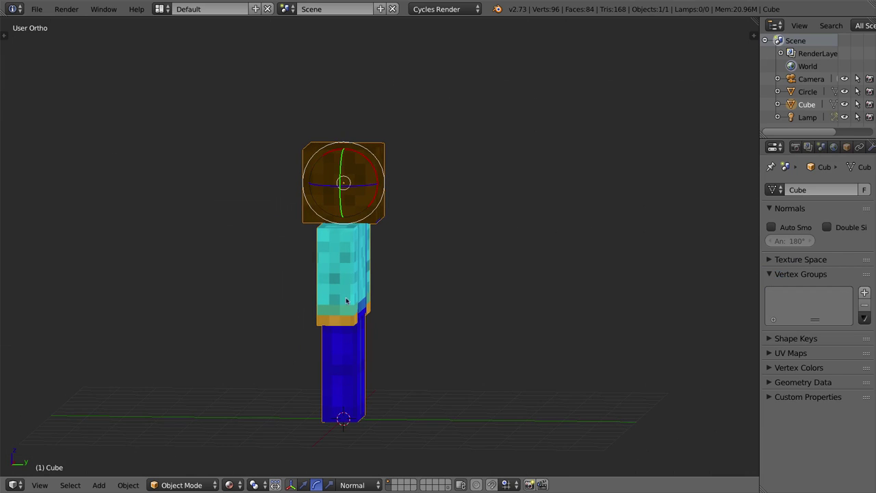
{"action": "key", "text": "KP_1"}
{"action": "middle_click_drag", "start_coordinate": [273, 294], "coordinate": [421, 235], "text": "shift"}
{"action": "left_click", "coordinate": [516, 123]}
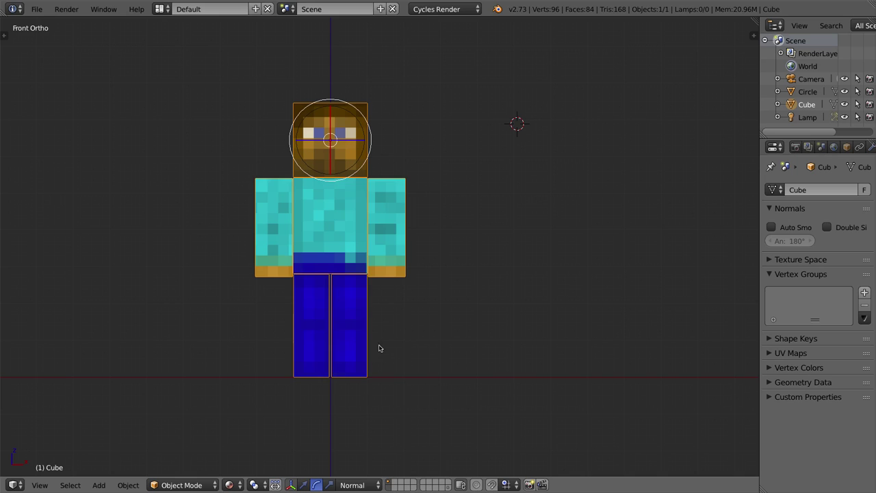
{"action": "key", "text": "shift+c"}
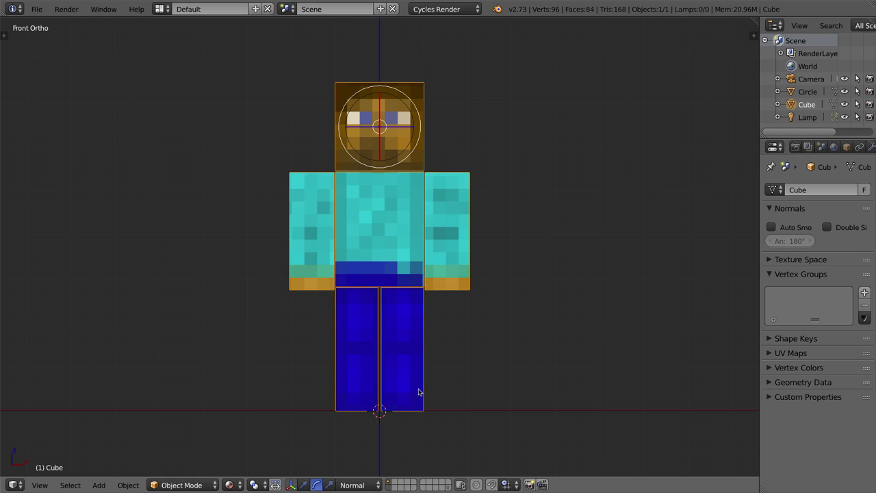
{"action": "key", "text": "shift+a"}
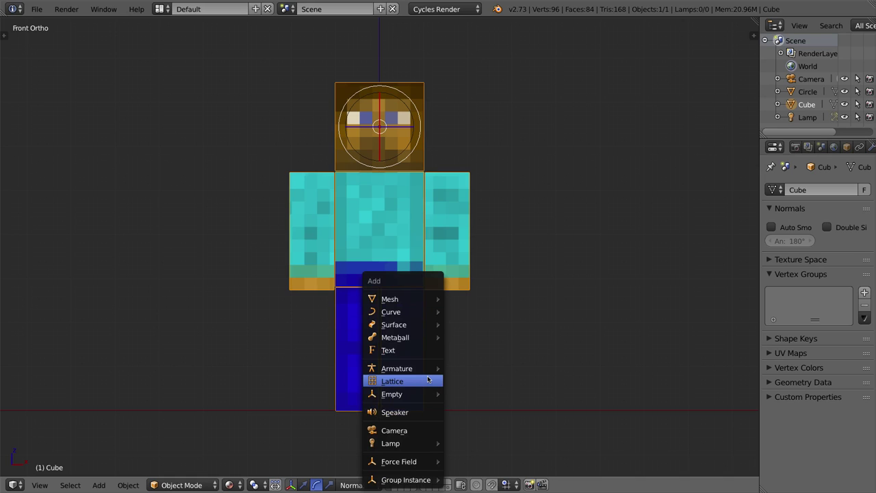
Add a Single Bone armature at the world origin and widen the Properties editor.
{"action": "mouse_move", "coordinate": [430, 368]}
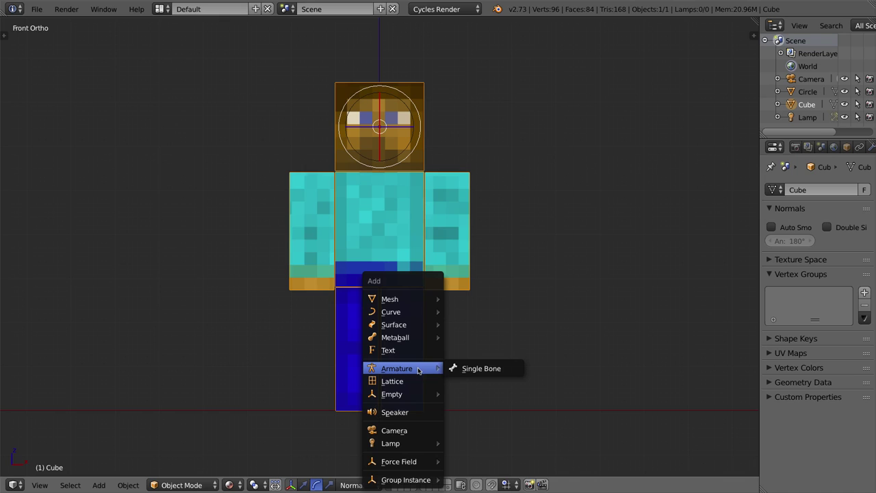
{"action": "left_click", "coordinate": [479, 372]}
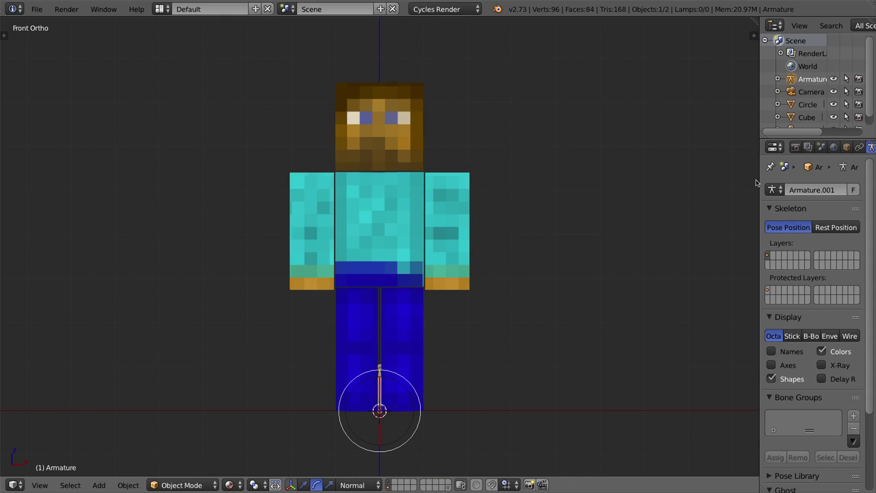
{"action": "left_click_drag", "start_coordinate": [759, 177], "coordinate": [694, 179]}
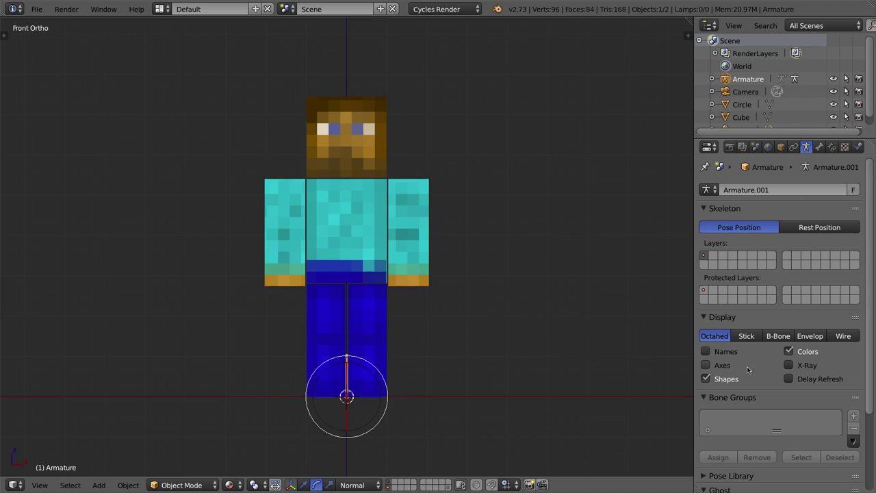
Enable X-Ray on the new armature, raise it to Steve's waist, and enter Edit Mode.
{"action": "left_click", "coordinate": [788, 365]}
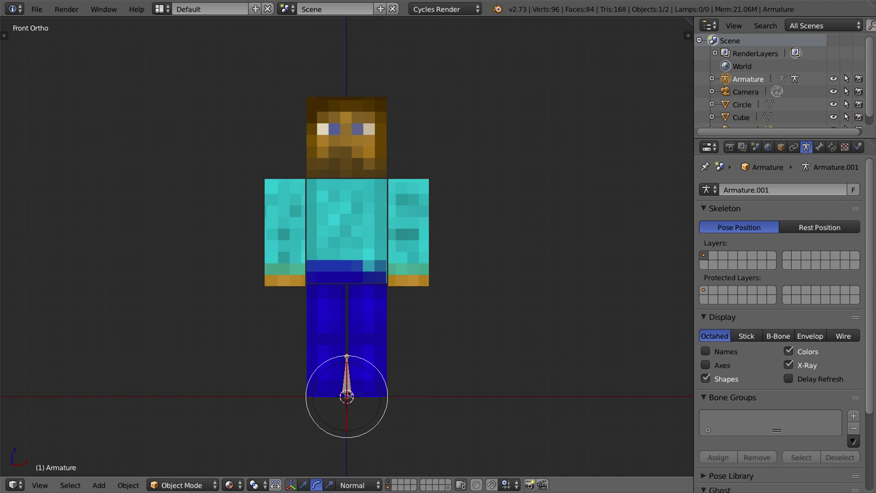
{"action": "key", "text": "ctrl+KP_3"}
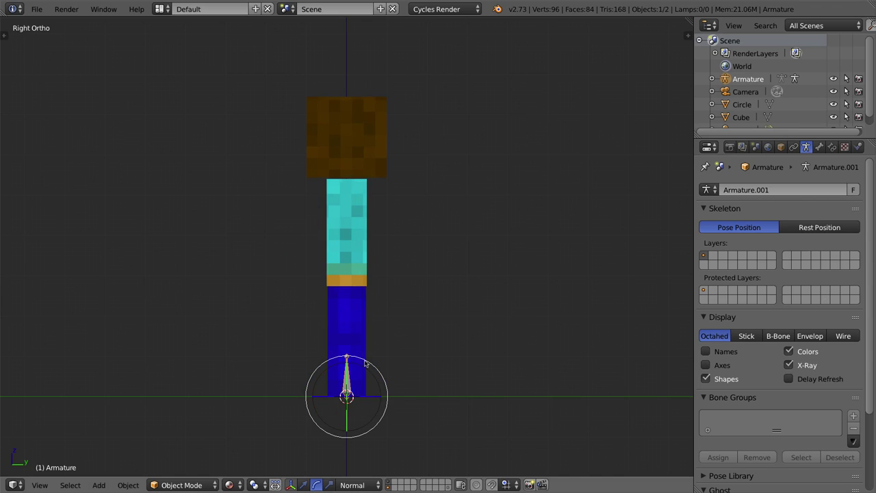
{"action": "key", "text": "Tab"}
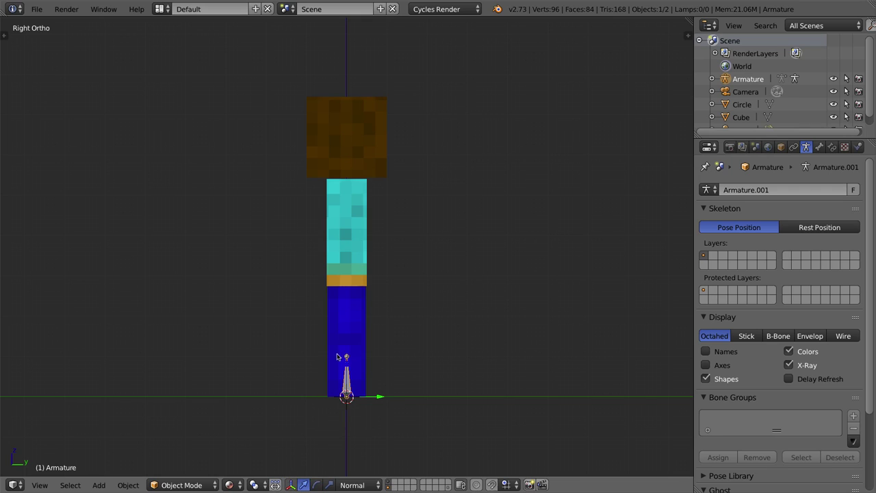
{"action": "key", "text": "g"}
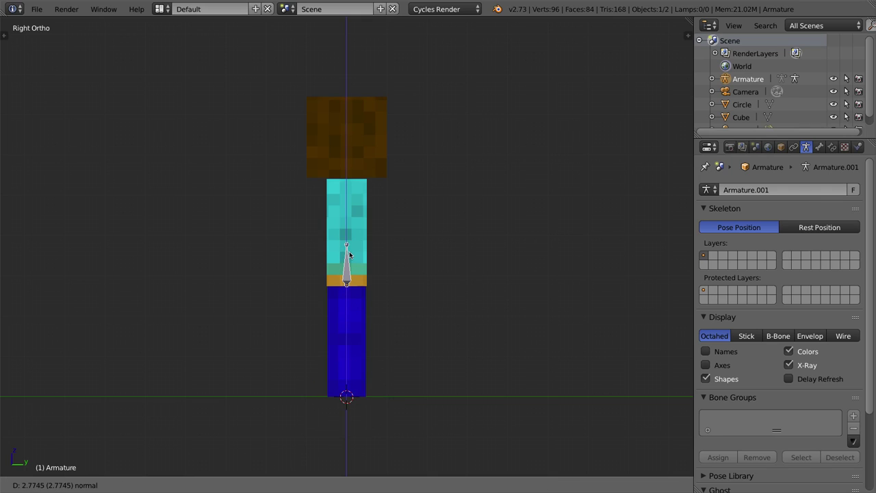
{"action": "left_click", "coordinate": [349, 256]}
{"action": "key", "text": "Tab"}
{"action": "key", "text": "KP_1"}
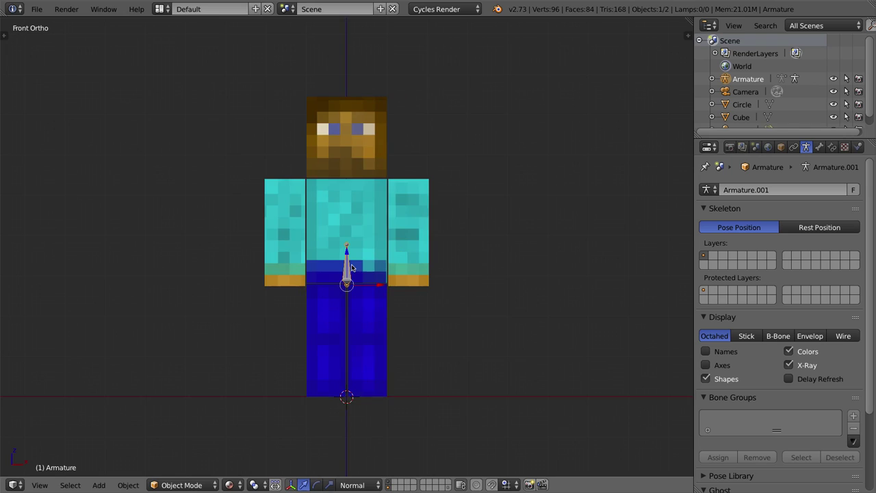
{"action": "key", "text": "Tab"}
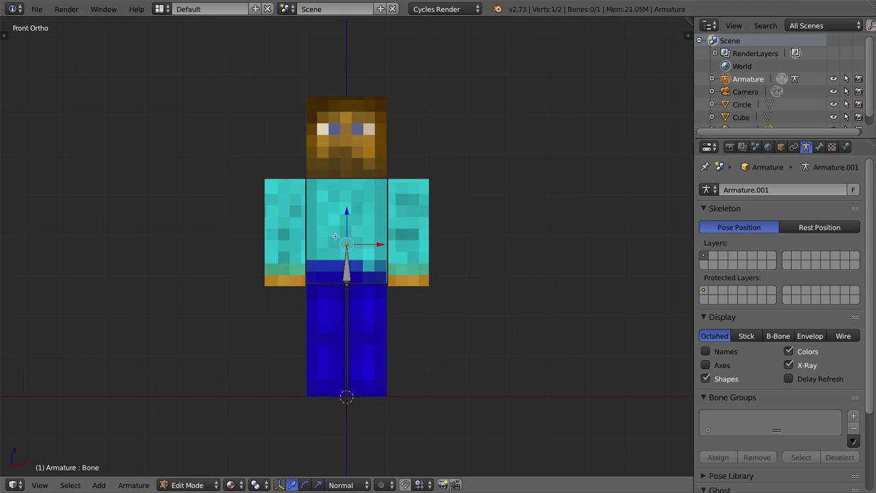
Pull the bone's tip from the waist up to the base of Steve's head, then show the Tool Shelf.
{"action": "scroll", "coordinate": [336, 237], "scroll_direction": "up", "scroll_amount": 3}
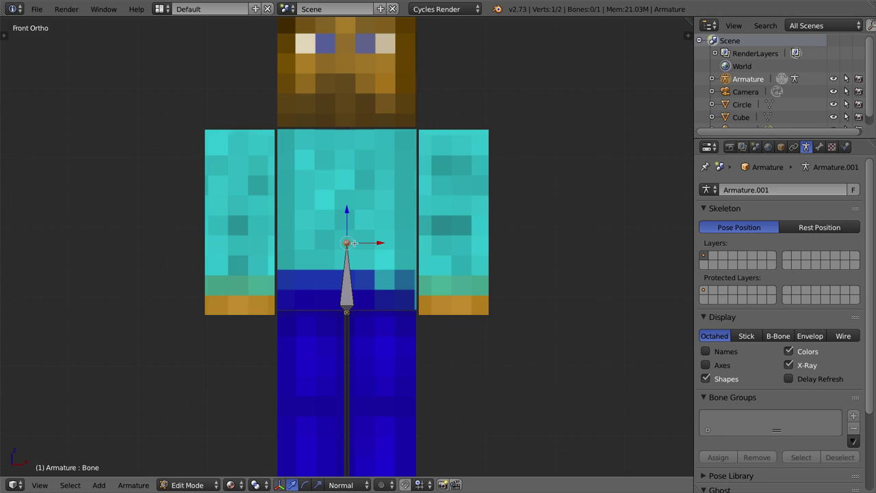
{"action": "left_click_drag", "start_coordinate": [346, 210], "coordinate": [347, 98]}
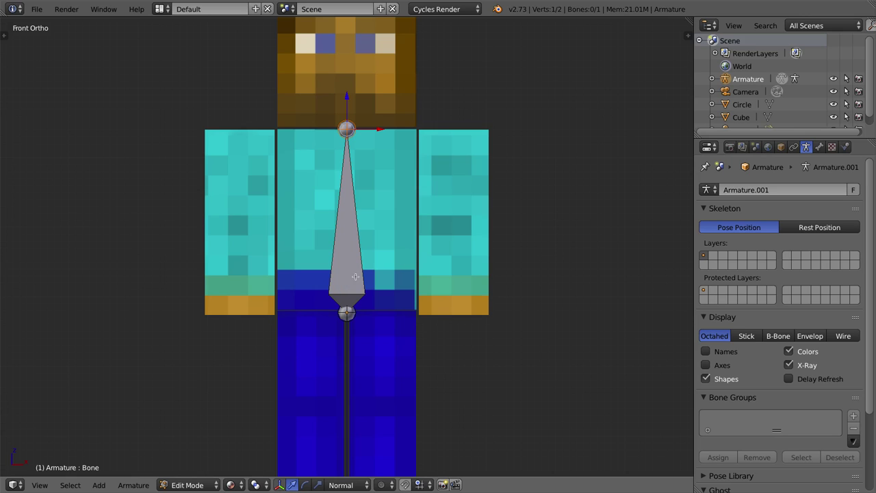
{"action": "right_click", "coordinate": [356, 228]}
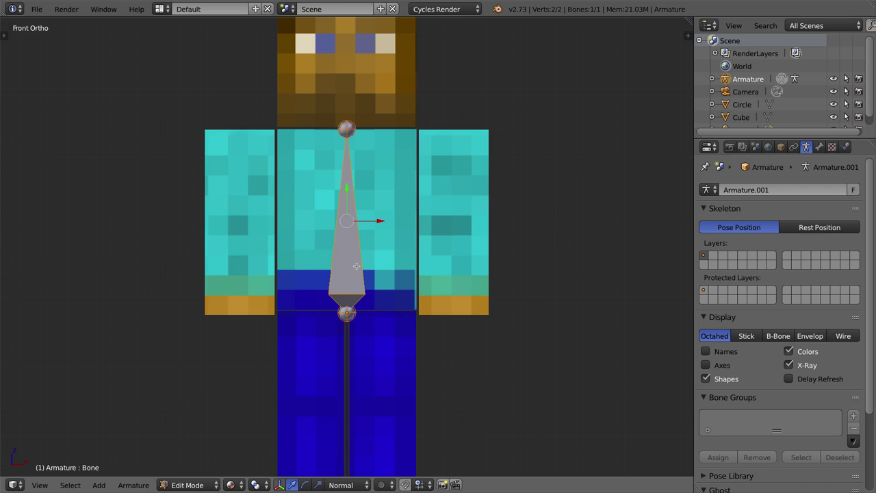
{"action": "key", "text": "t"}
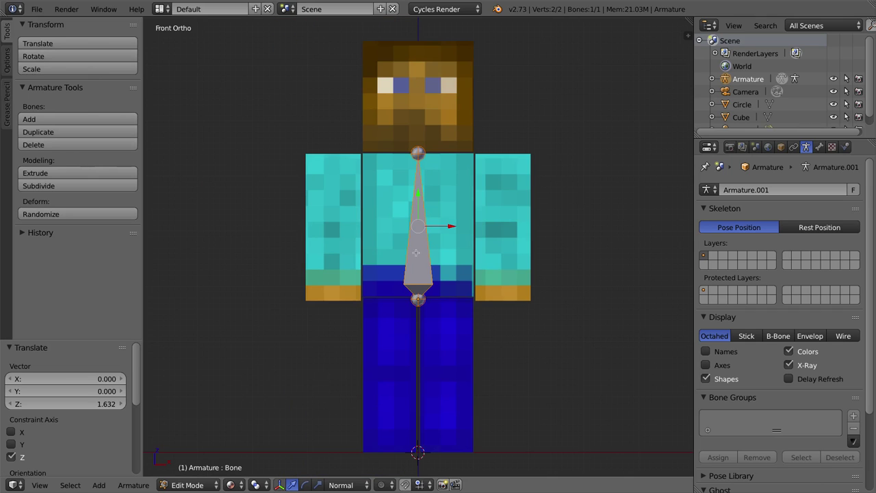
Subdivide the torso bone into three chained spine bones with 2 cuts.
{"action": "key", "text": "w"}
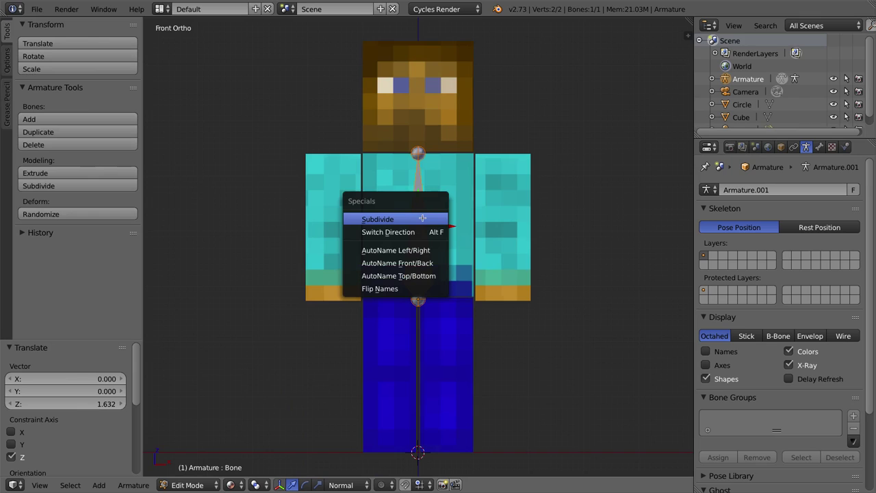
{"action": "left_click", "coordinate": [394, 219]}
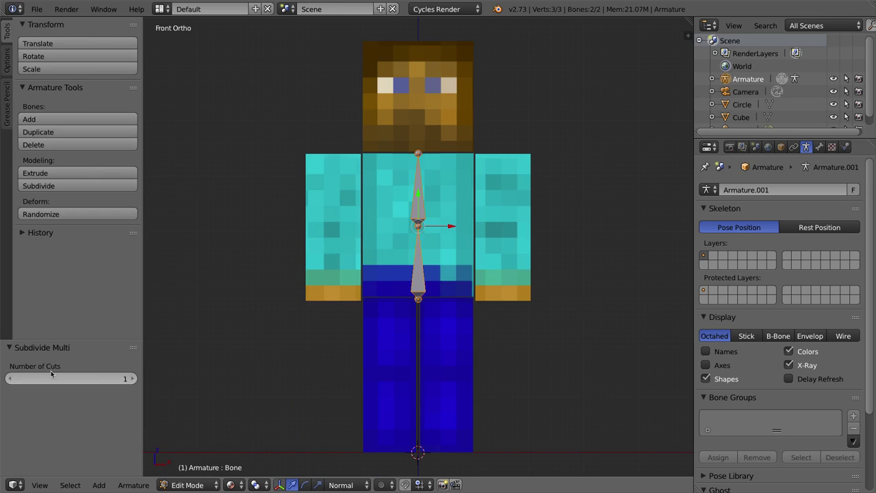
{"action": "left_click", "coordinate": [132, 378]}
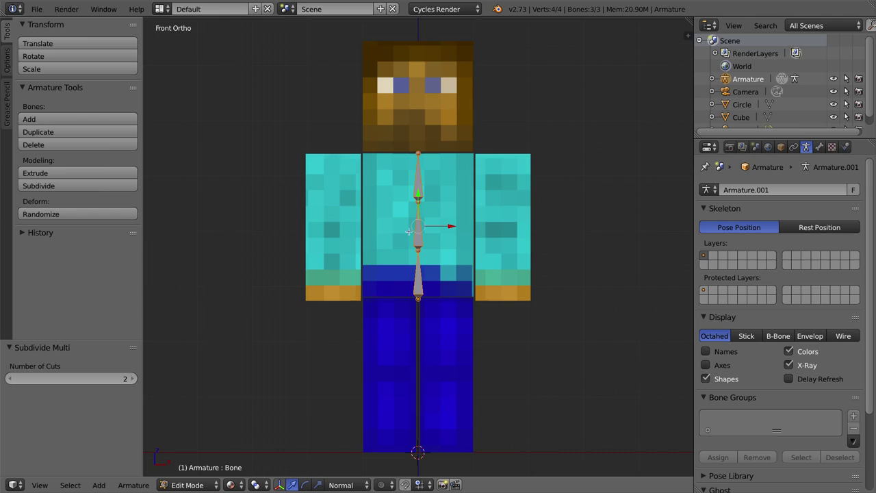
Move the lower and middle spine joints along Z toward the waist.
{"action": "right_click", "coordinate": [418, 250]}
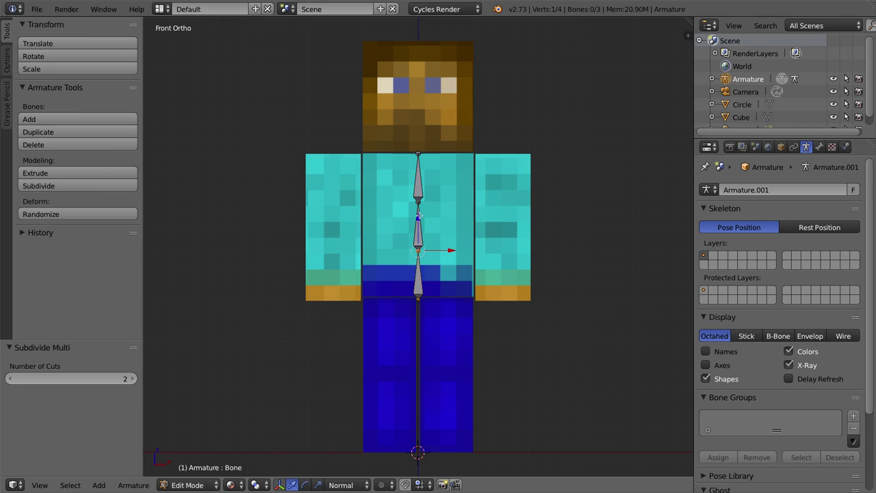
{"action": "key", "text": "g"}
{"action": "key", "text": "z"}
{"action": "left_click", "coordinate": [418, 229]}
{"action": "right_click", "coordinate": [418, 198]}
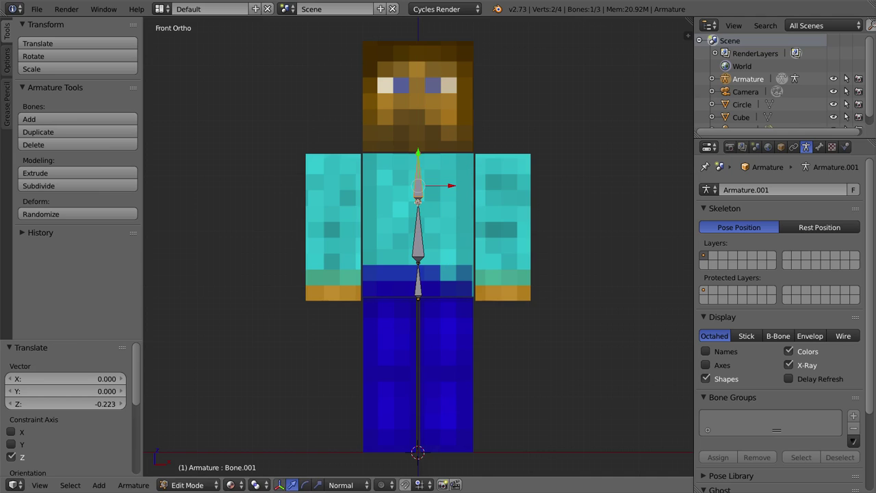
{"action": "right_click", "coordinate": [418, 197]}
{"action": "key", "text": "g"}
{"action": "key", "text": "z"}
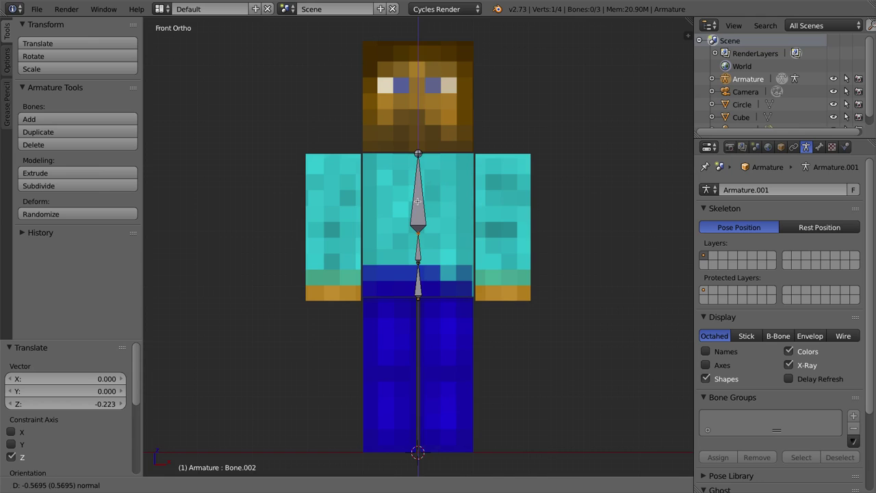
{"action": "left_click", "coordinate": [417, 200]}
Move the chest joint along Z back to chest height.
{"action": "right_click", "coordinate": [418, 260]}
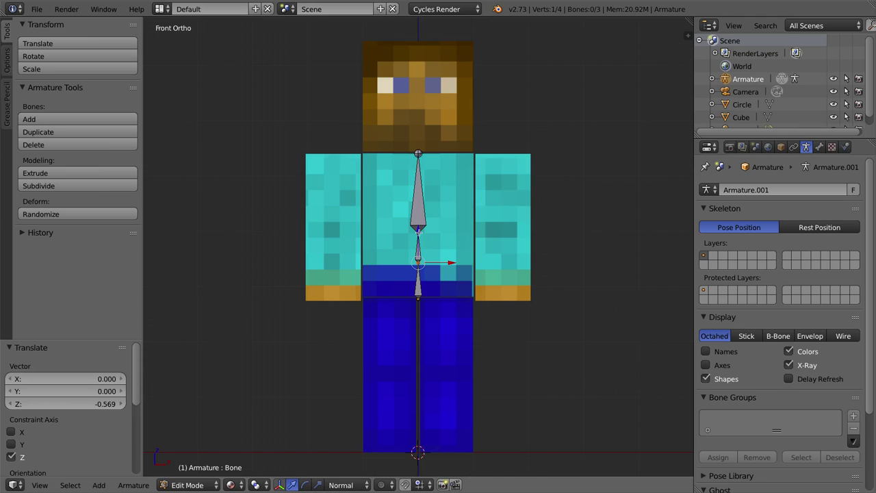
{"action": "key", "text": "g"}
{"action": "key", "text": "z"}
{"action": "left_click", "coordinate": [418, 260]}
{"action": "right_click", "coordinate": [420, 199]}
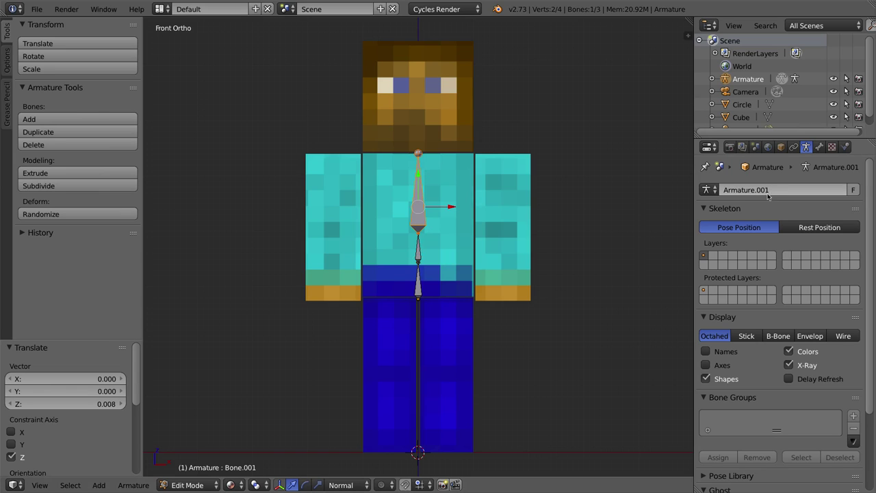
Rename the torso bones ribs, spine and pelvis from top to bottom in Bone properties.
{"action": "left_click", "coordinate": [817, 145]}
{"action": "left_click", "coordinate": [776, 188]}
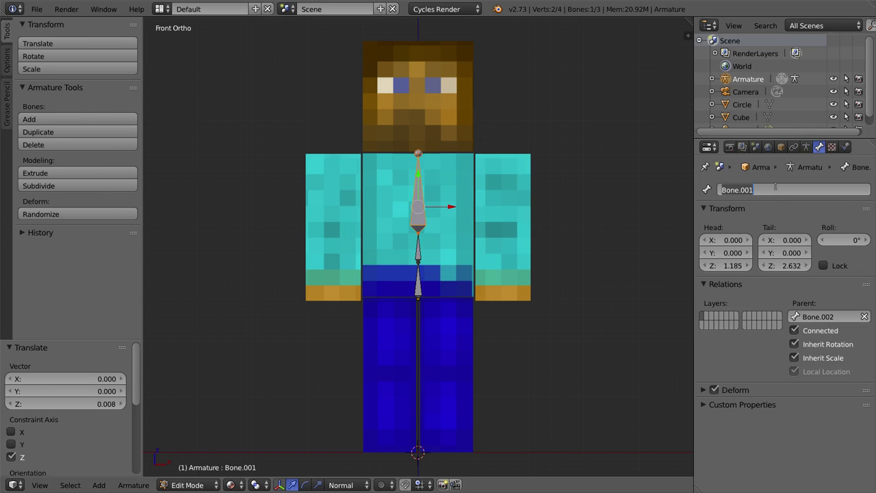
{"action": "type", "text": "ribs"}
{"action": "key", "text": "Return"}
{"action": "right_click", "coordinate": [413, 253]}
{"action": "left_click", "coordinate": [749, 190]}
{"action": "type", "text": "spin"}
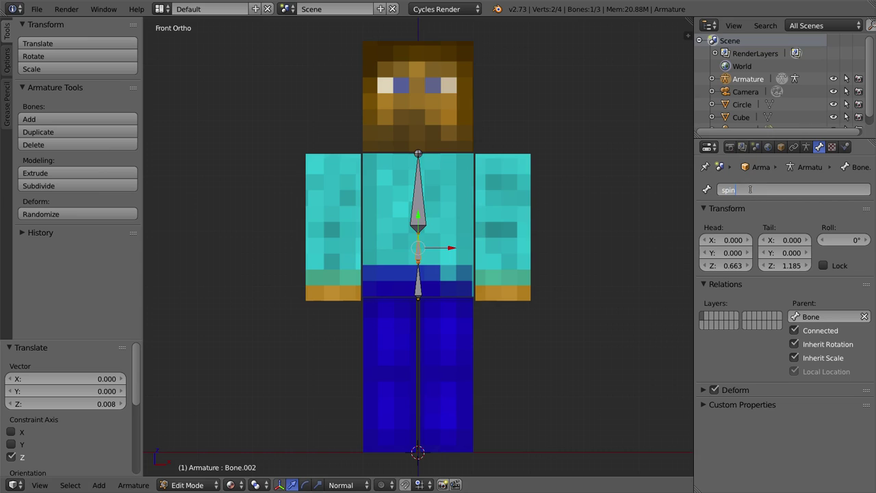
{"action": "type", "text": "e"}
{"action": "key", "text": "Return"}
{"action": "right_click", "coordinate": [418, 282]}
{"action": "left_click", "coordinate": [761, 190]}
{"action": "type", "text": "pe"}
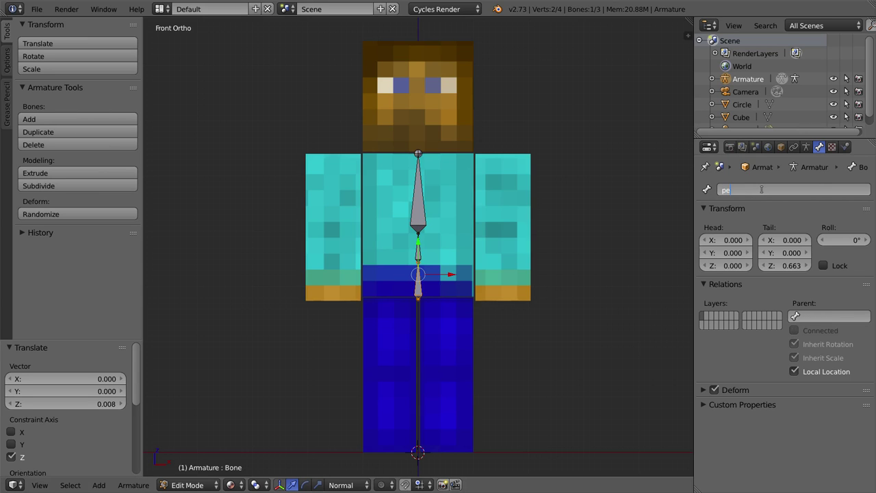
{"action": "type", "text": "lvis"}
{"action": "key", "text": "Return"}
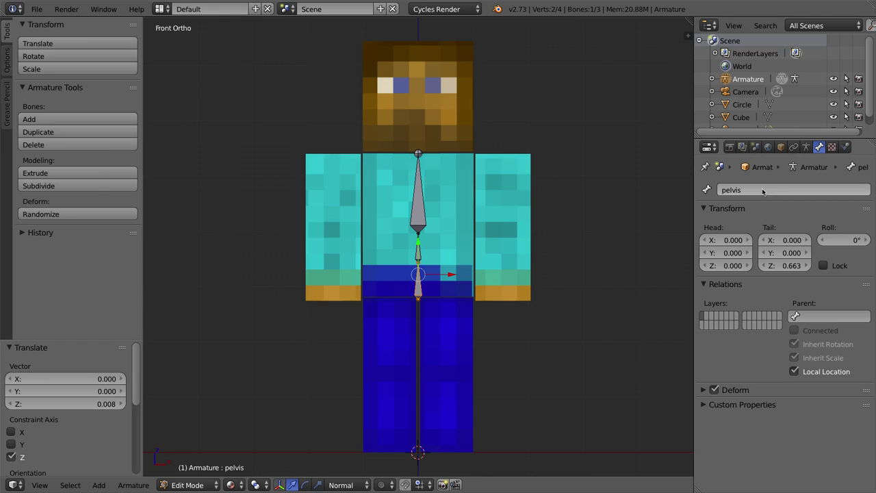
{"action": "right_click", "coordinate": [414, 149]}
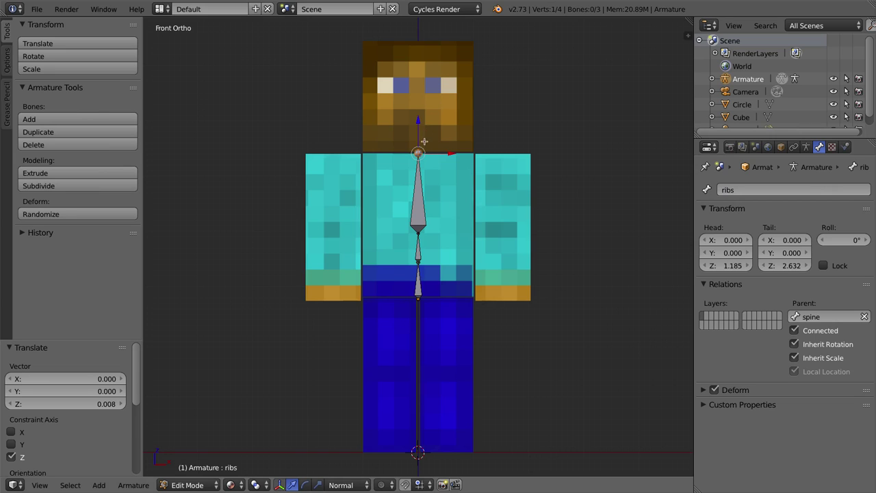
Extrude a bone from the ribs tip up to the crown and name it head.
{"action": "key", "text": "e"}
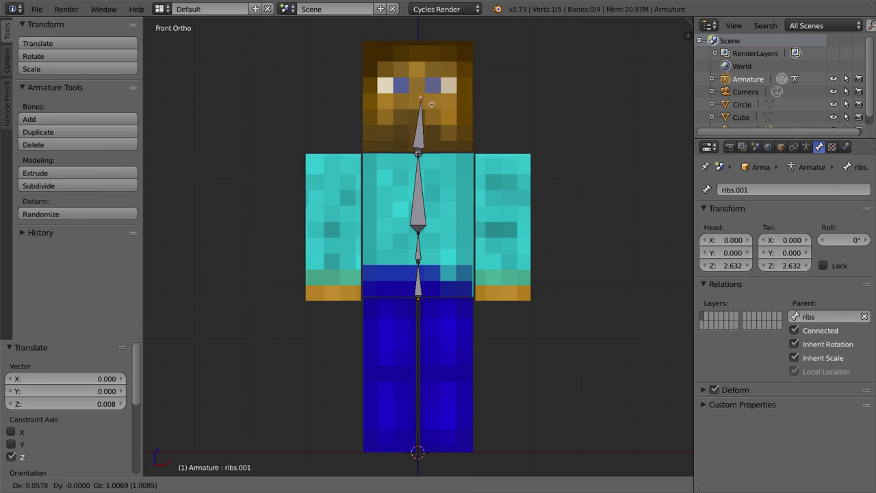
{"action": "left_click", "coordinate": [434, 44]}
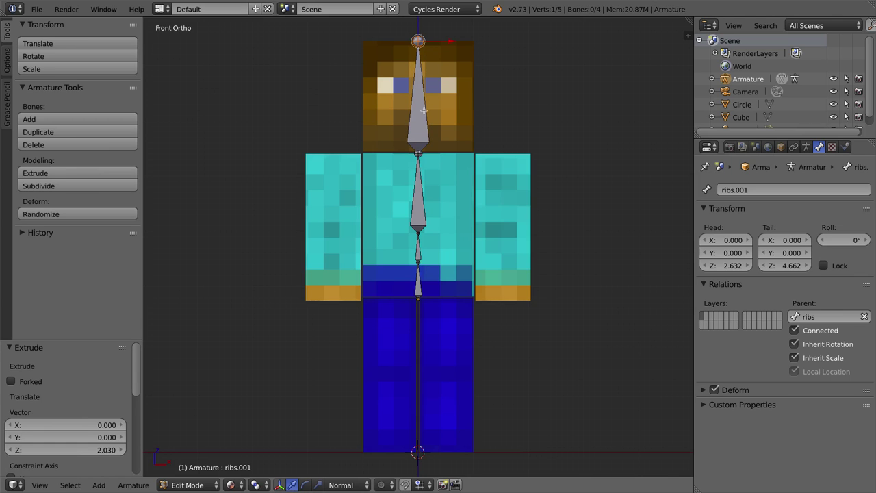
{"action": "left_click", "coordinate": [750, 190]}
{"action": "type", "text": "head"}
{"action": "key", "text": "Return"}
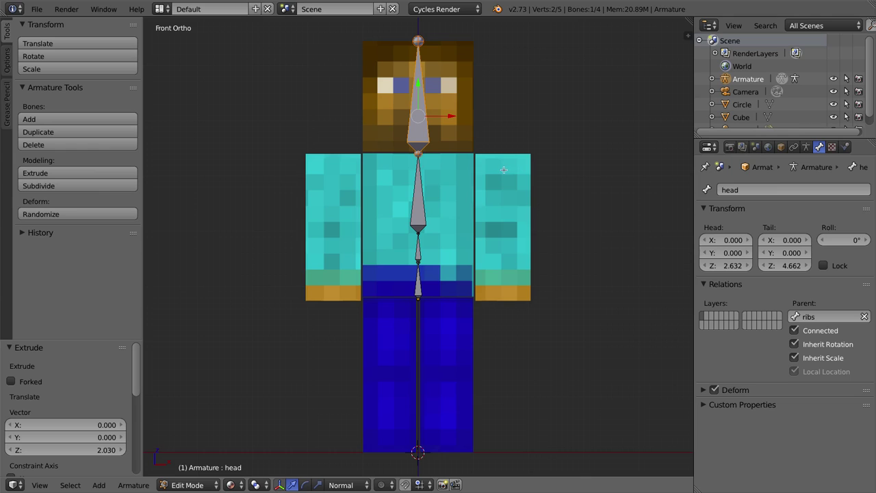
{"action": "right_click", "coordinate": [418, 152]}
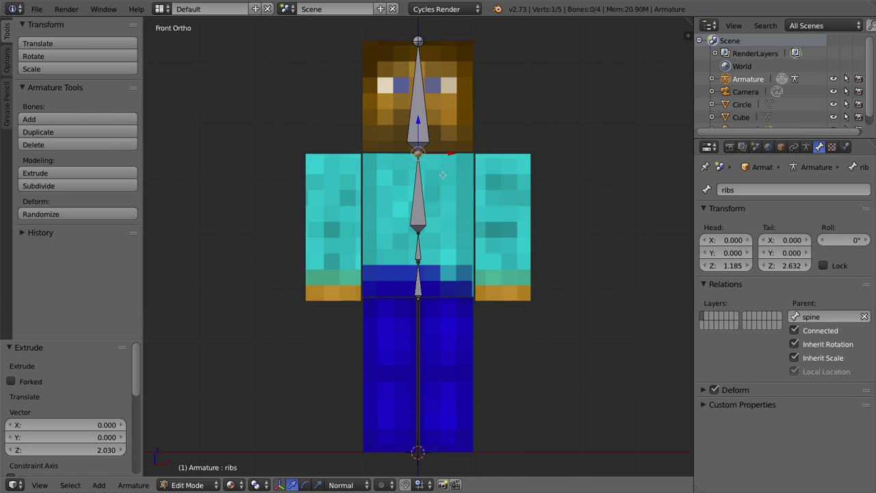
Extrude bone ribs.001 from the top of ribs out to the left arm, then return to Object Mode.
{"action": "key", "text": "e"}
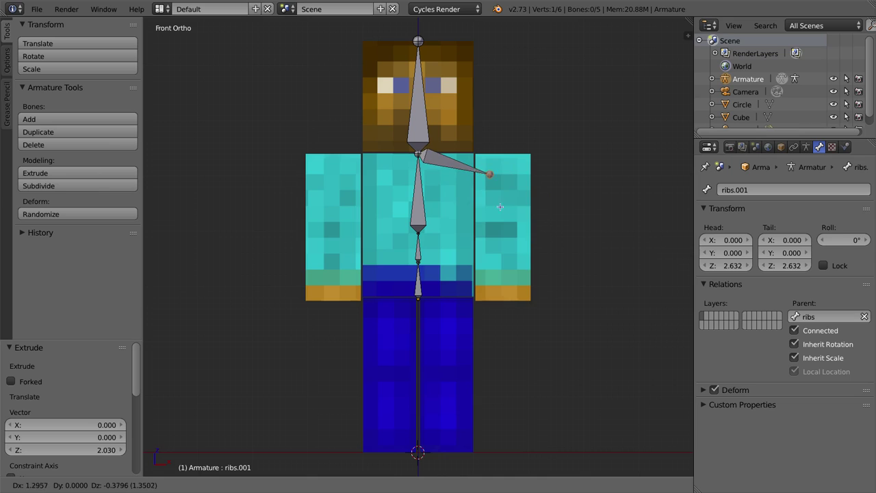
{"action": "left_click", "coordinate": [492, 203]}
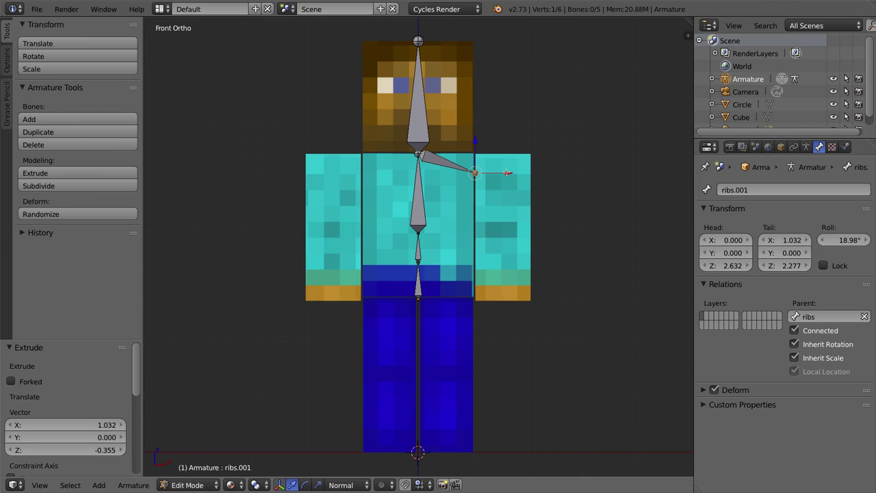
{"action": "key", "text": "Tab"}
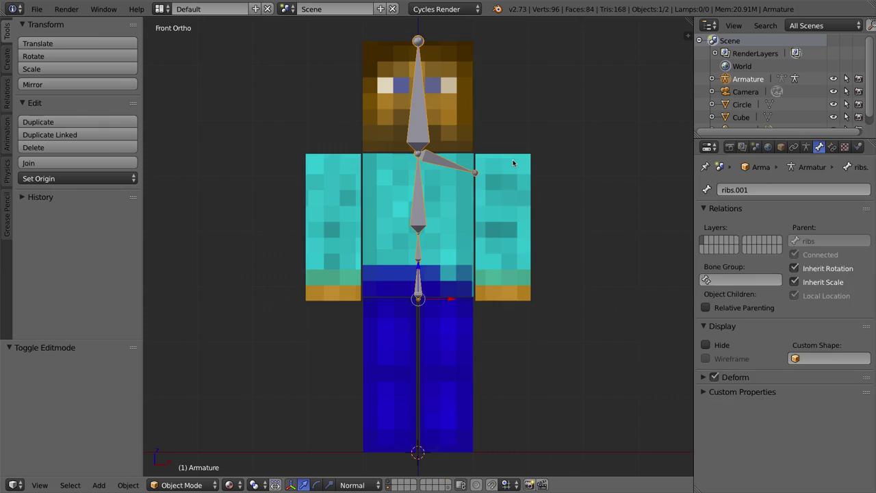
Enter Edit Mode on the Steve Cube mesh and orbit to a raised three-quarter view.
{"action": "right_click", "coordinate": [513, 162]}
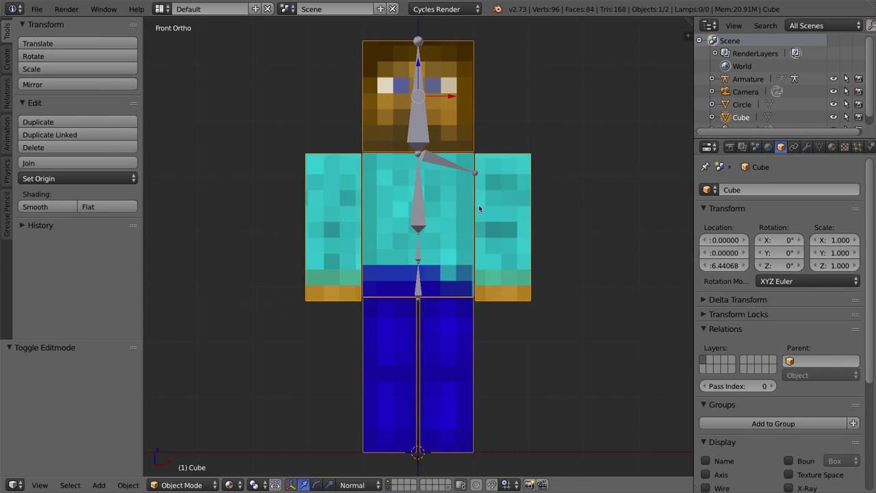
{"action": "key", "text": "Tab"}
{"action": "mouse_move", "coordinate": [490, 193]}
{"action": "middle_mouse_down"}
{"action": "mouse_move", "coordinate": [506, 188]}
{"action": "mouse_move", "coordinate": [473, 196]}
{"action": "middle_mouse_up"}
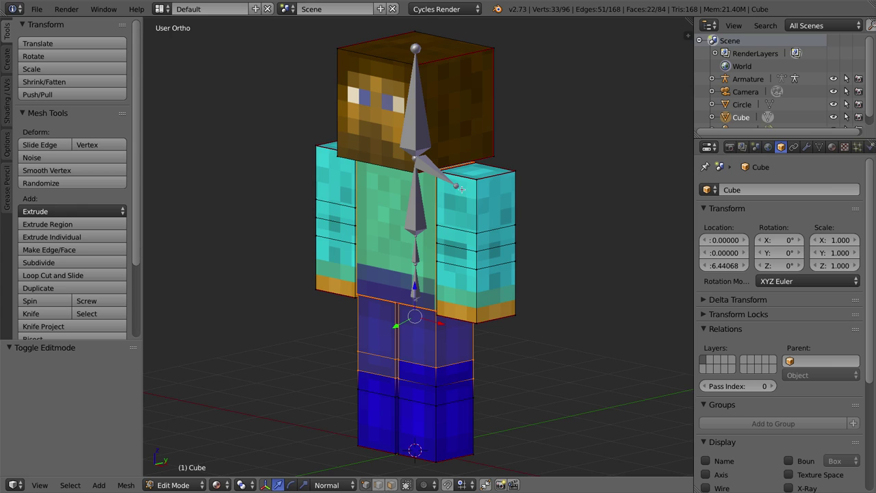
{"action": "key", "text": "KP_1"}
{"action": "middle_click_drag", "start_coordinate": [513, 179], "coordinate": [454, 346]}
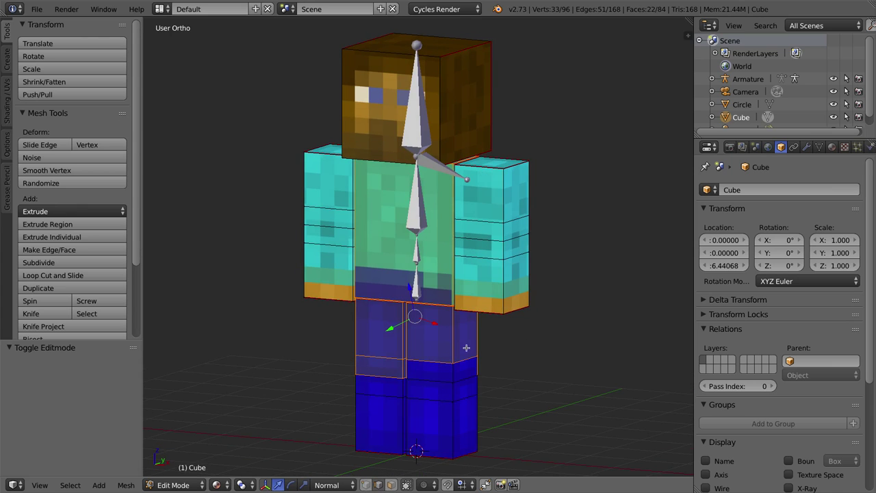
In wireframe, snap the 3D cursor to the edge ring of the left arm's top segment.
{"action": "right_click", "coordinate": [503, 188], "text": "ctrl+alt"}
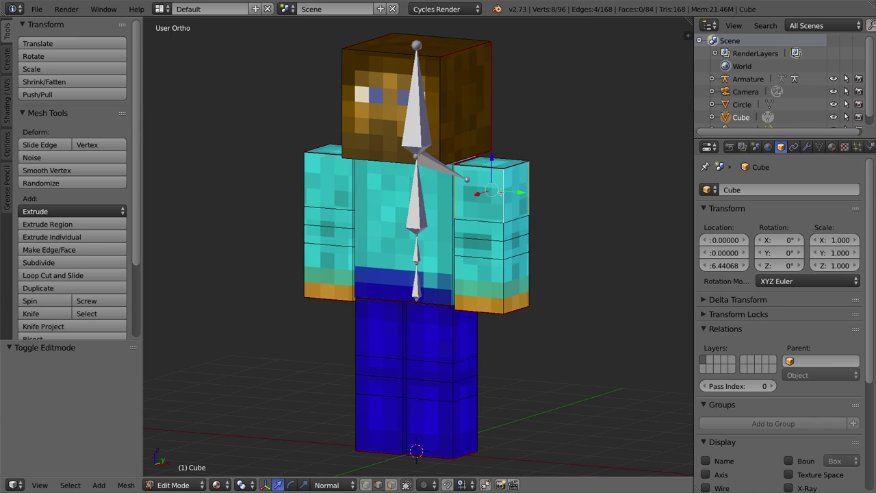
{"action": "key", "text": "z"}
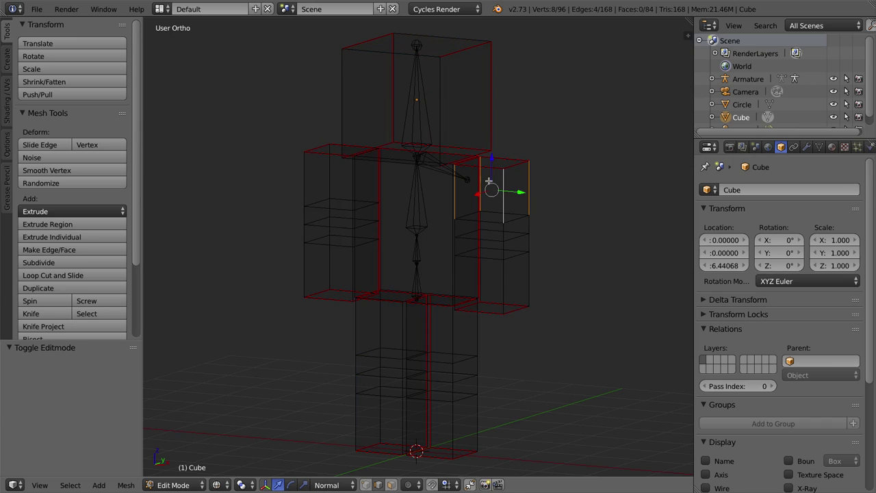
{"action": "key", "text": "a"}
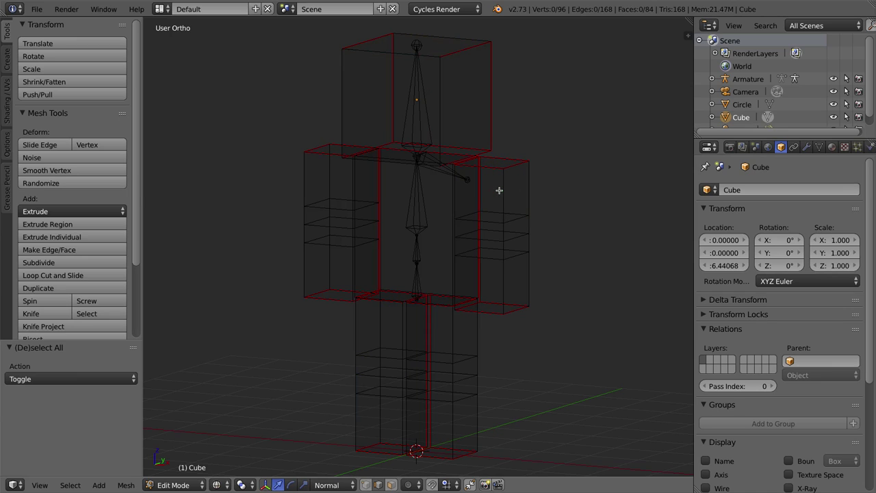
{"action": "right_click", "coordinate": [504, 182], "text": "ctrl+alt"}
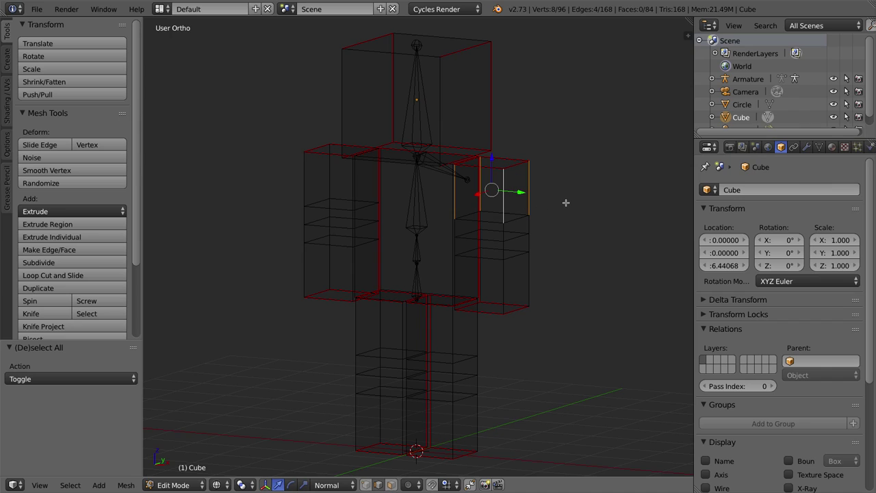
{"action": "key", "text": "shift+s"}
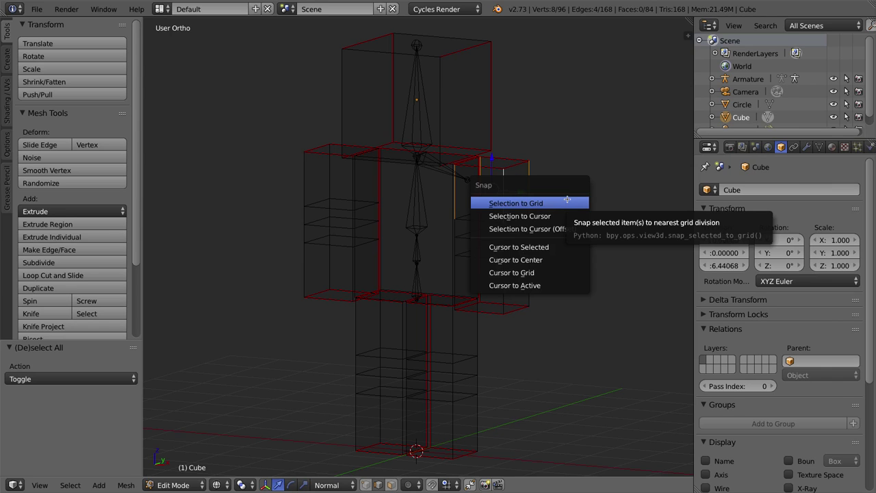
{"action": "left_click", "coordinate": [547, 247]}
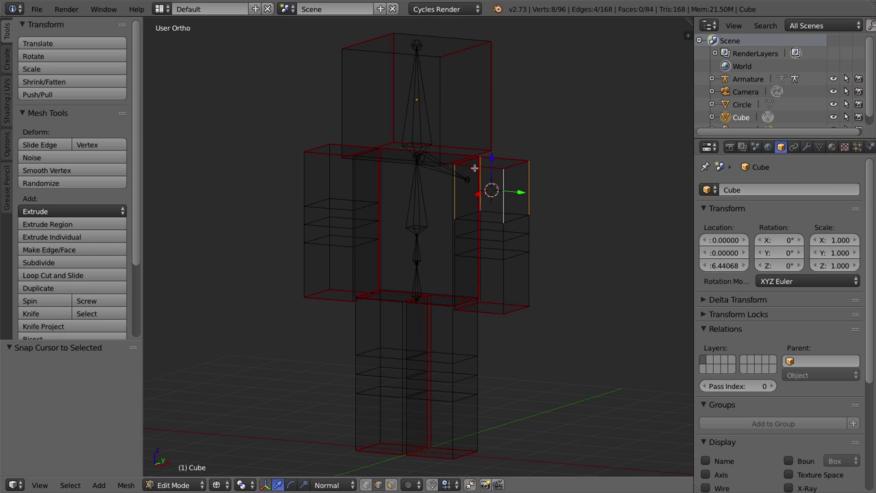
{"action": "mouse_move", "coordinate": [488, 165]}
{"action": "middle_mouse_down"}
{"action": "mouse_move", "coordinate": [494, 198]}
{"action": "mouse_move", "coordinate": [496, 181]}
{"action": "mouse_move", "coordinate": [477, 172]}
{"action": "middle_mouse_up"}
{"action": "middle_click_drag", "start_coordinate": [541, 215], "coordinate": [528, 153]}
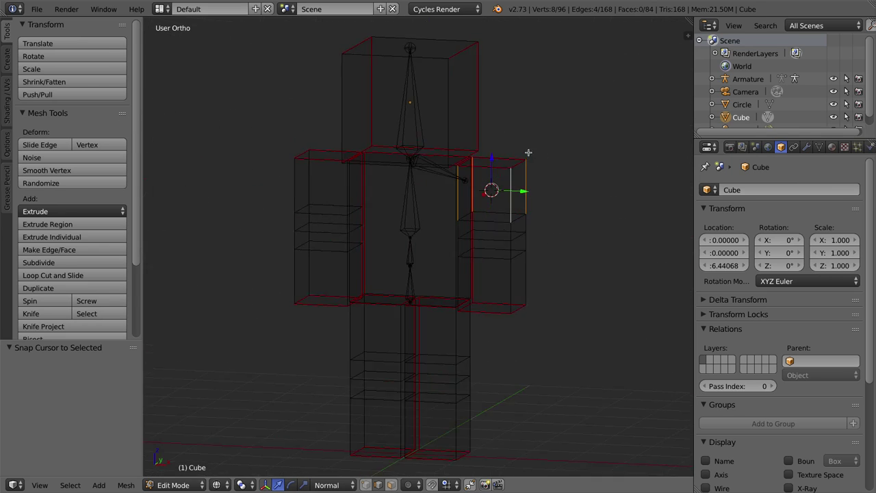
{"action": "key", "text": "Tab"}
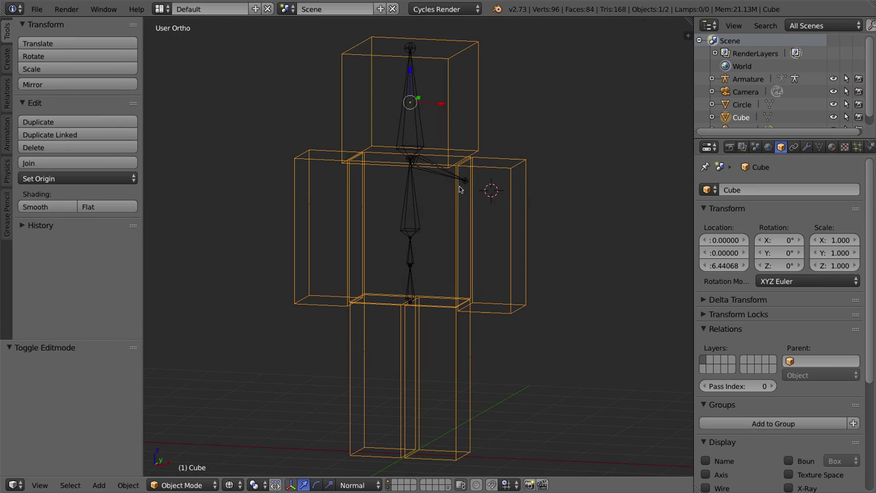
Restore solid shading and snap the tip of bone ribs.001 to the 3D cursor at the shoulder.
{"action": "key", "text": "z"}
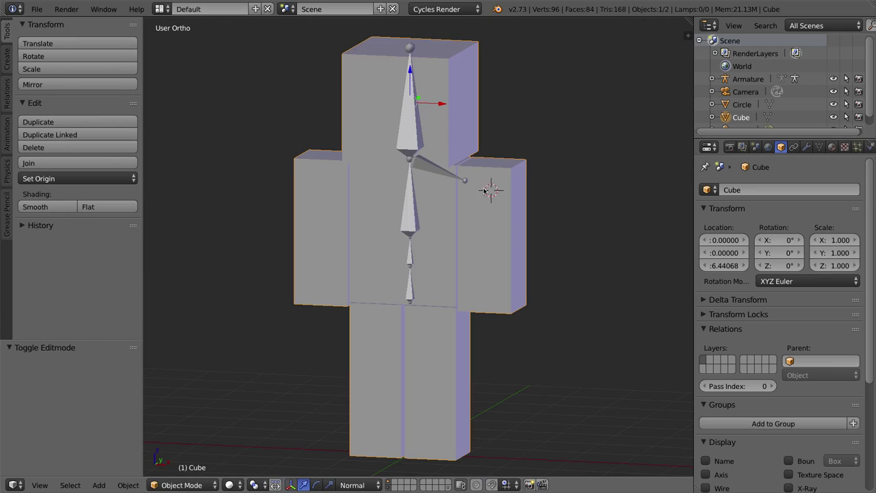
{"action": "right_click", "coordinate": [453, 176]}
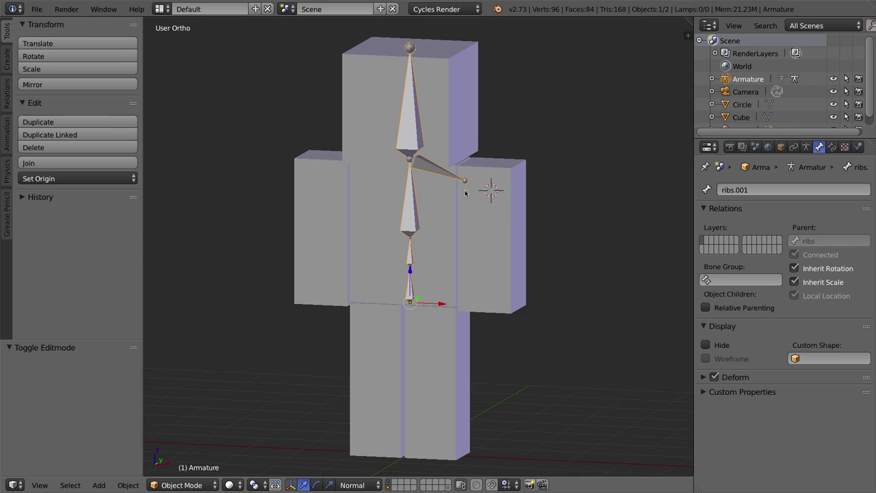
{"action": "key", "text": "Tab"}
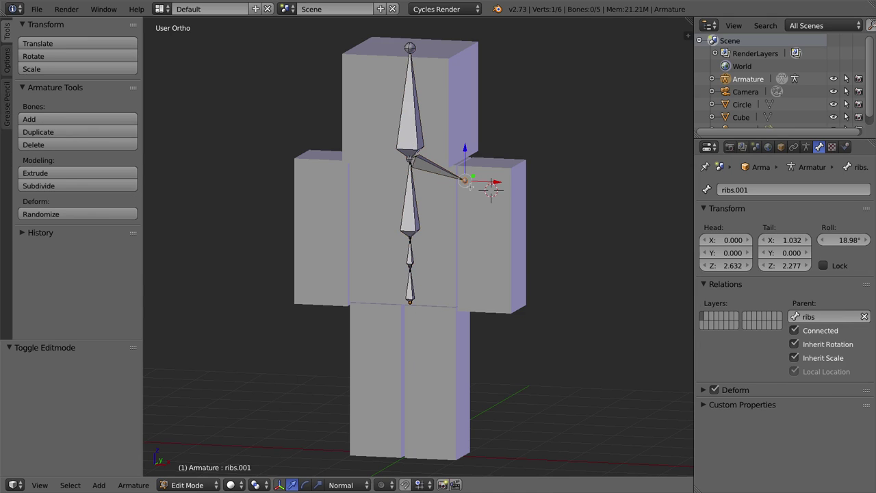
{"action": "key", "text": "shift+s"}
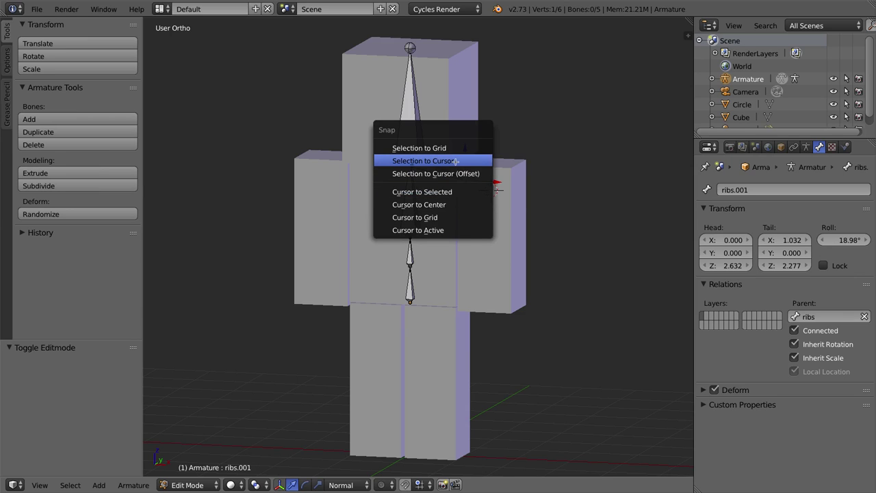
{"action": "left_click", "coordinate": [455, 161]}
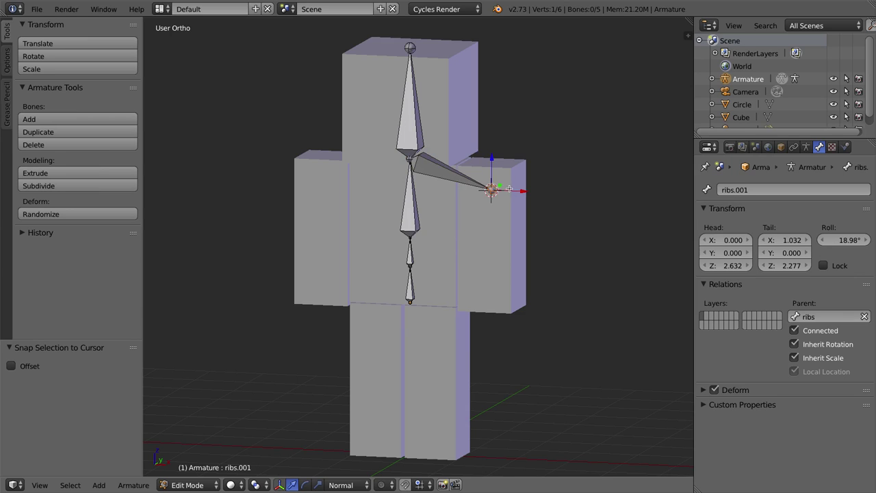
{"action": "middle_click_drag", "start_coordinate": [491, 197], "coordinate": [533, 210]}
{"action": "key", "text": "KP_1"}
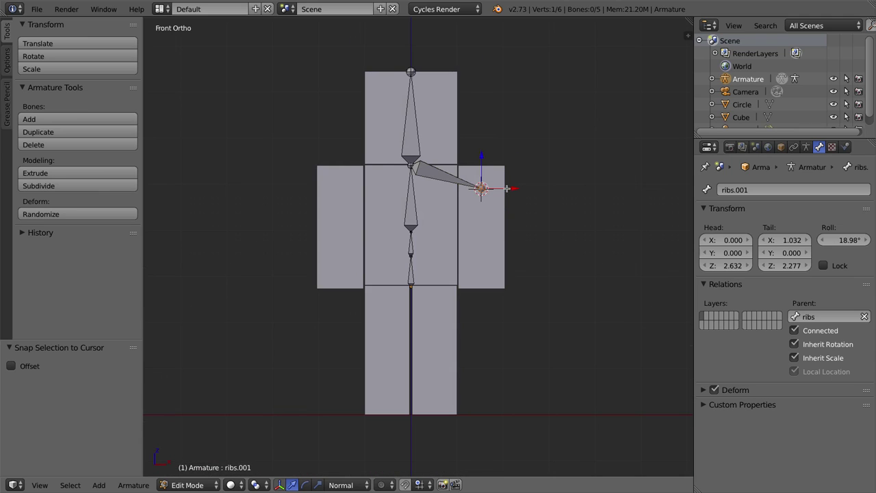
Extrude a bone straight down along Z from the shoulder tip to the bottom of the arm.
{"action": "middle_click_drag", "start_coordinate": [508, 199], "coordinate": [418, 185], "text": "shift"}
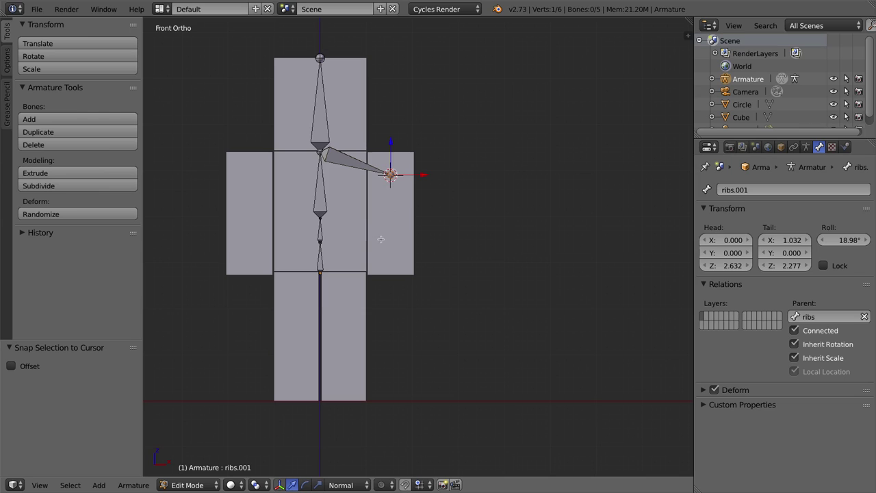
{"action": "key", "text": "e"}
{"action": "key", "text": "z"}
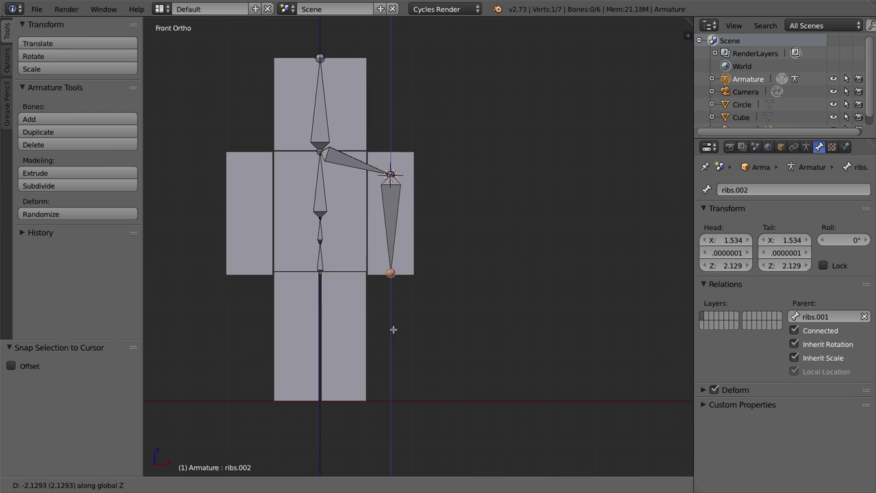
{"action": "left_click", "coordinate": [394, 332]}
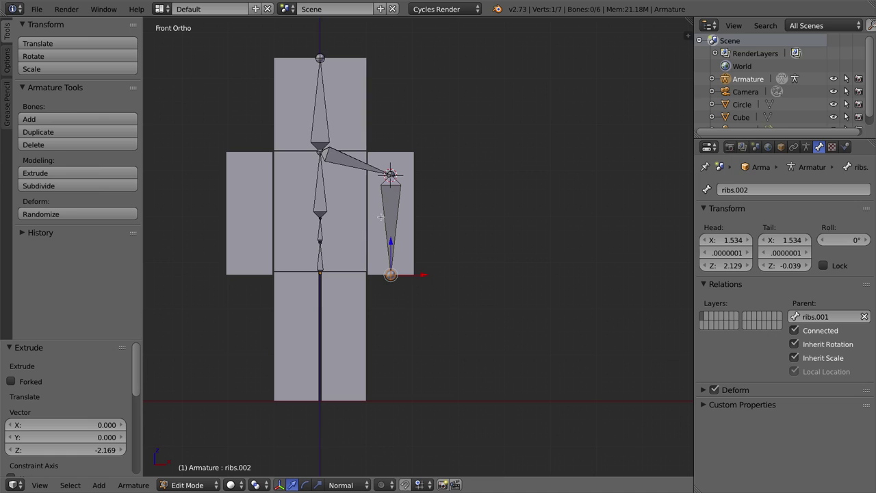
Subdivide the arm bone into three chained bones with 2 cuts.
{"action": "right_click", "coordinate": [395, 201]}
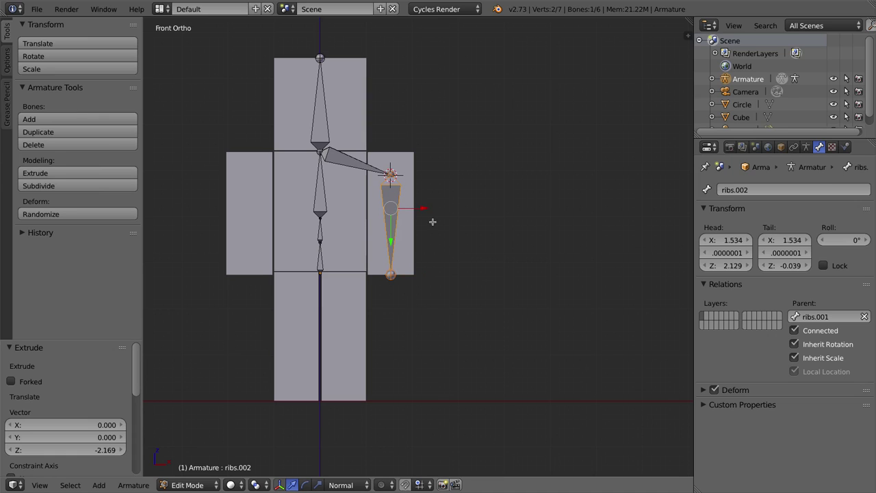
{"action": "key", "text": "w"}
{"action": "left_click", "coordinate": [401, 200]}
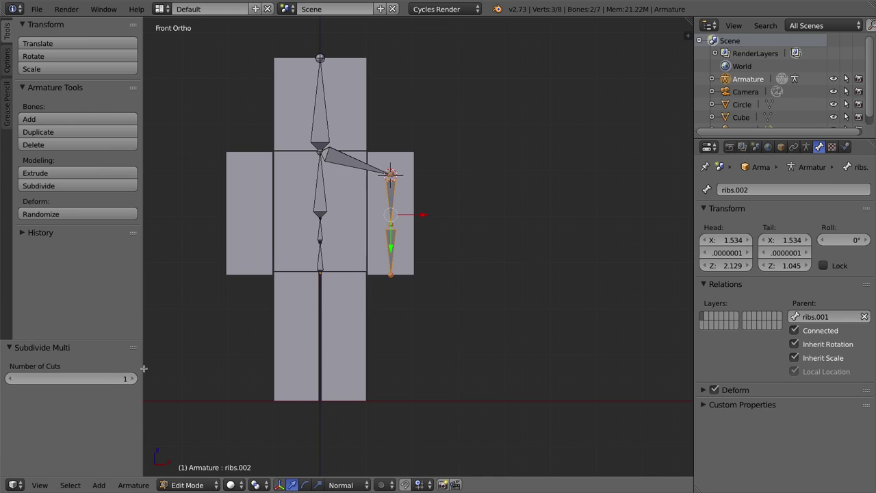
{"action": "left_click", "coordinate": [133, 378]}
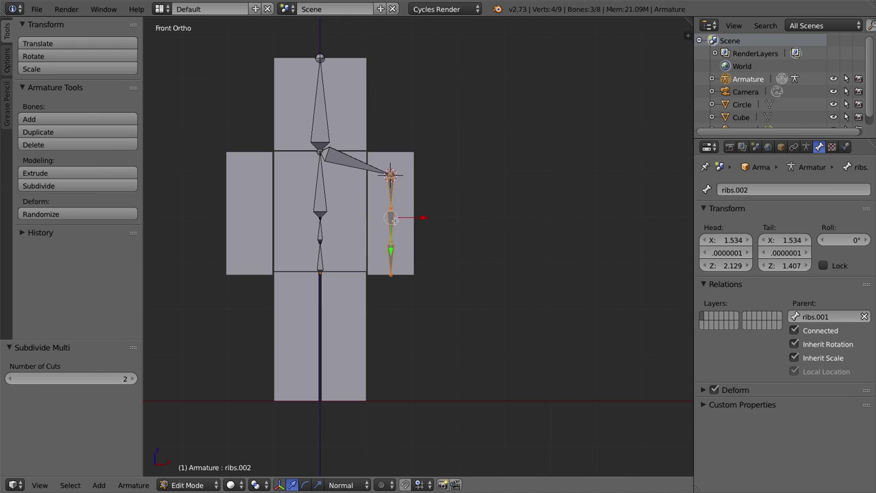
{"action": "right_click", "coordinate": [391, 244]}
{"action": "right_click", "coordinate": [391, 243]}
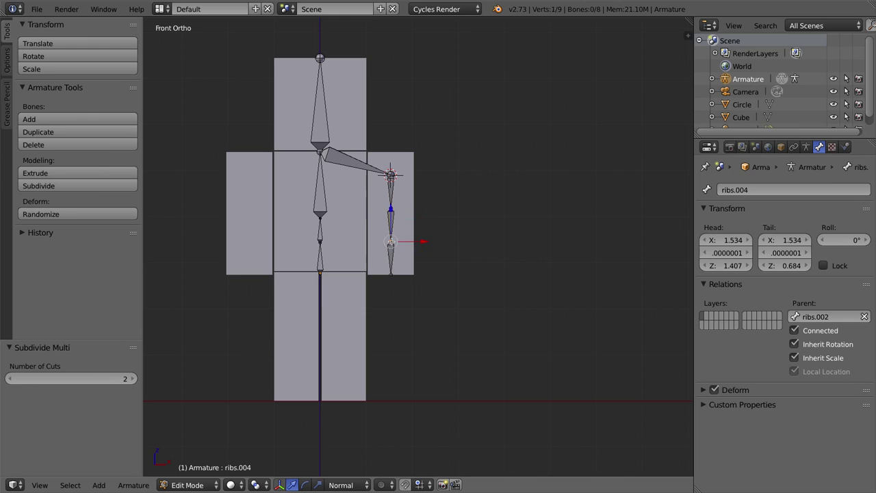
{"action": "scroll", "coordinate": [398, 230], "scroll_direction": "up", "scroll_amount": 2}
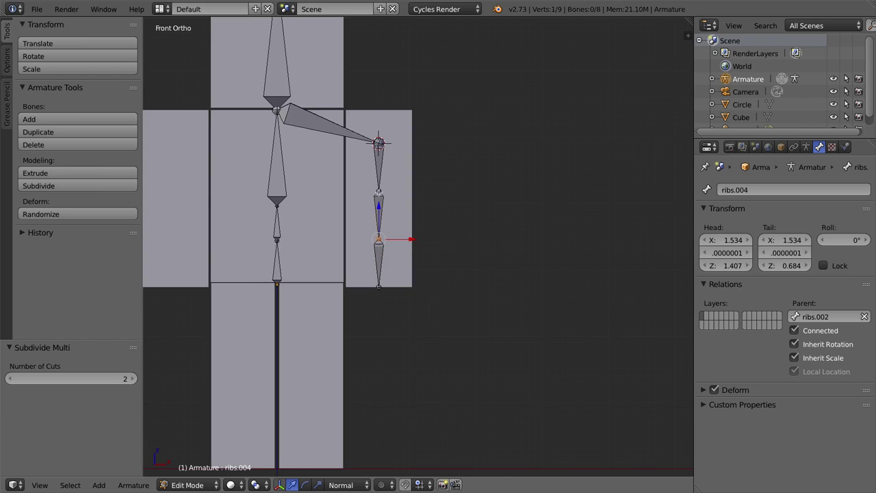
Move the arm joints along Z so the top bone is short, its tail at Z 1.530.
{"action": "mouse_move", "coordinate": [380, 214]}
{"action": "left_mouse_down"}
{"action": "mouse_move", "coordinate": [378, 233]}
{"action": "mouse_move", "coordinate": [377, 223]}
{"action": "left_mouse_up"}
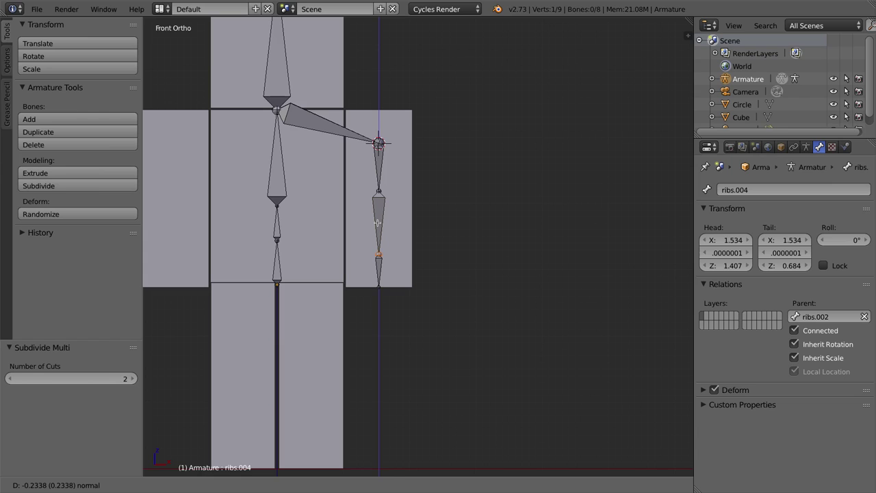
{"action": "left_click", "coordinate": [377, 223]}
{"action": "right_click", "coordinate": [380, 190]}
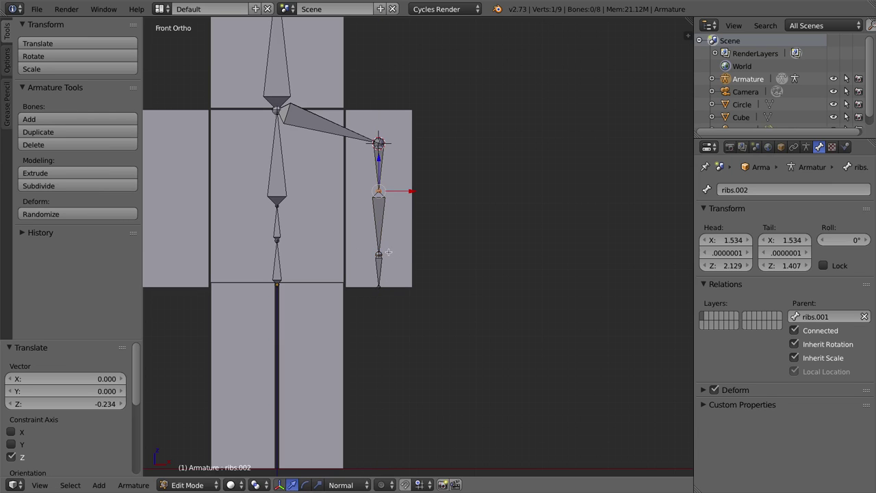
{"action": "left_click", "coordinate": [419, 251]}
{"action": "key", "text": "g"}
{"action": "key", "text": "z"}
{"action": "key", "text": "z"}
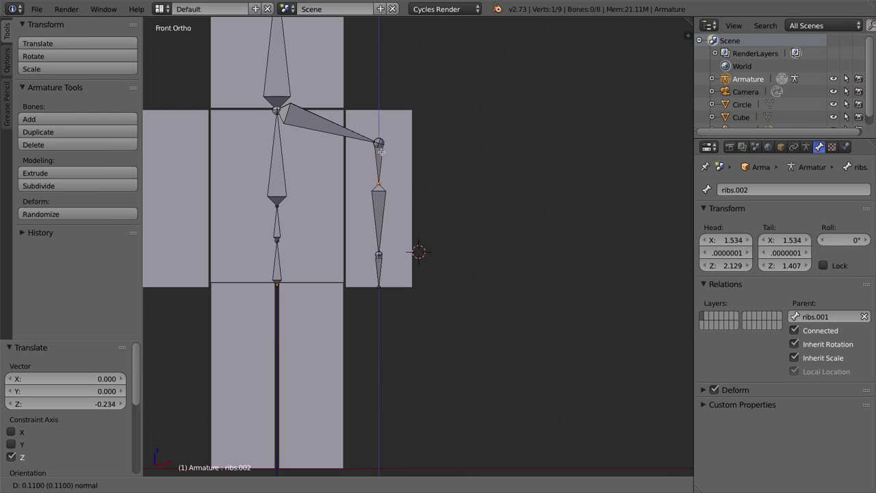
{"action": "left_click", "coordinate": [380, 151]}
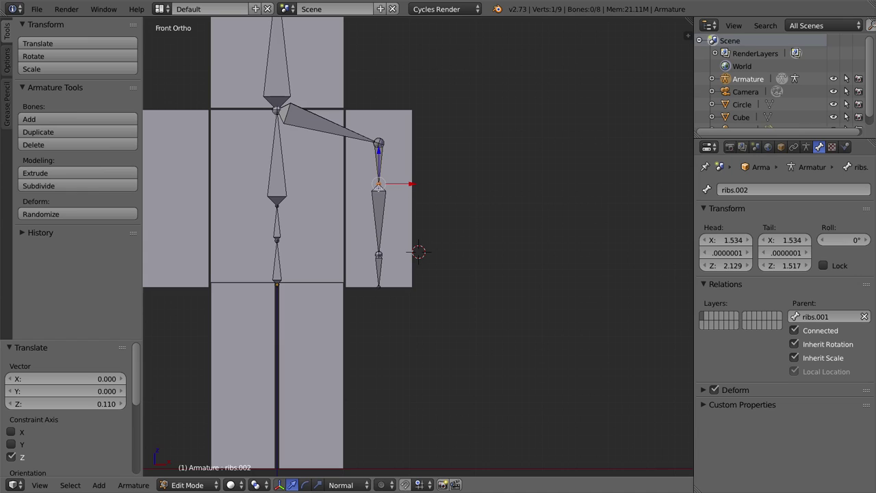
{"action": "key", "text": "e"}
{"action": "left_click", "coordinate": [379, 149]}
Rename the bone from the torso to the shoulder to shoulder.L.
{"action": "right_click", "coordinate": [331, 121]}
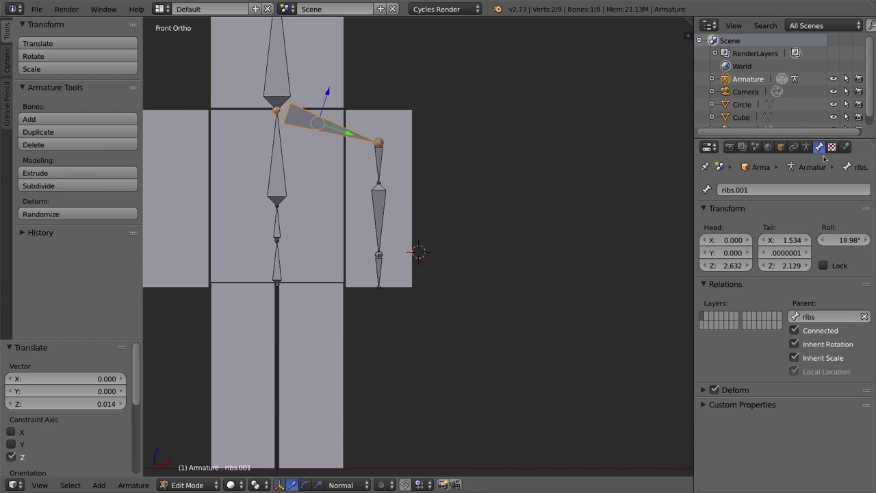
{"action": "left_click", "coordinate": [750, 190]}
{"action": "type", "text": "shoulder.L"}
{"action": "key", "text": "Return"}
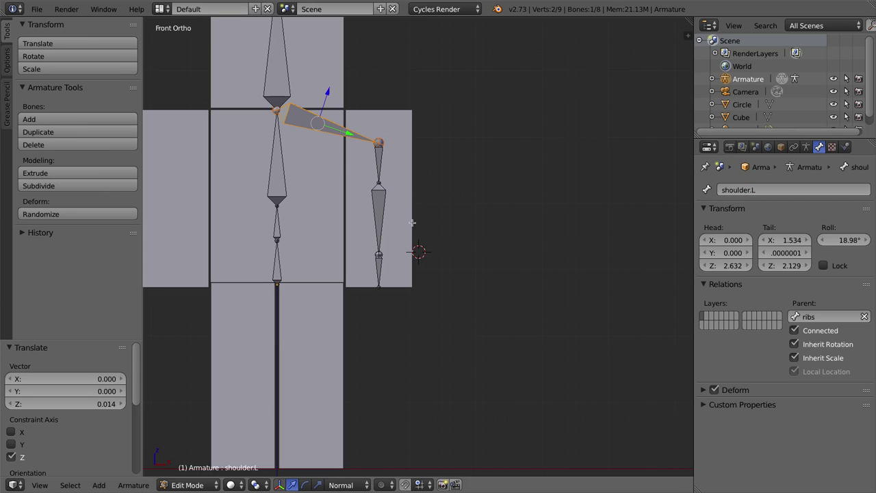
{"action": "middle_click_drag", "start_coordinate": [379, 154], "coordinate": [214, 173]}
{"action": "middle_click_drag", "start_coordinate": [277, 183], "coordinate": [321, 186]}
{"action": "key", "text": "KP_1"}
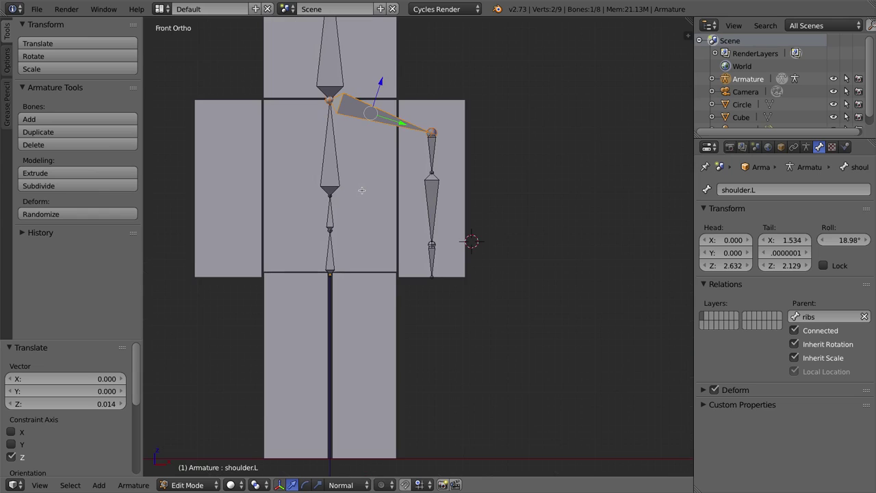
Rename the three arm bones armUpper.L, armLower.L and hand.L from top to bottom.
{"action": "right_click", "coordinate": [431, 144]}
{"action": "left_click", "coordinate": [751, 190]}
{"action": "type", "text": "armUpp"}
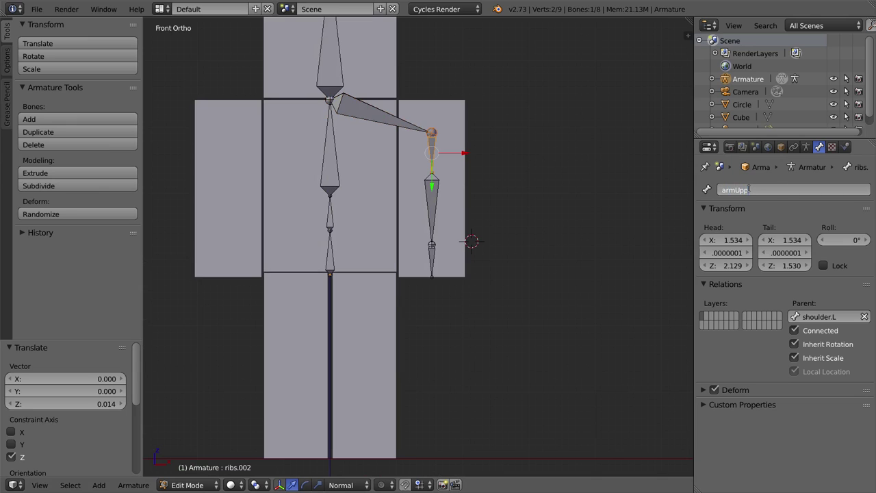
{"action": "type", "text": "er.L"}
{"action": "key", "text": "Return"}
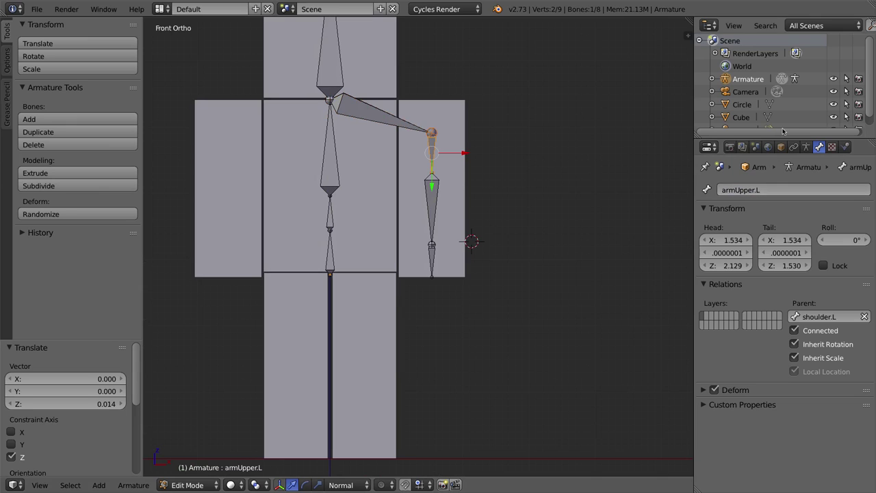
{"action": "right_click", "coordinate": [432, 195]}
{"action": "left_click", "coordinate": [767, 192]}
{"action": "type", "text": "ar"}
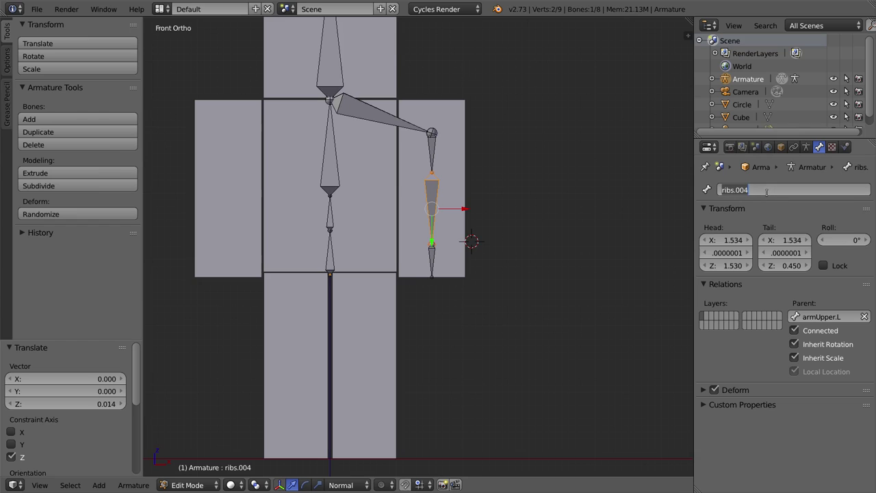
{"action": "type", "text": "mLower.L"}
{"action": "key", "text": "Return"}
{"action": "right_click", "coordinate": [430, 256]}
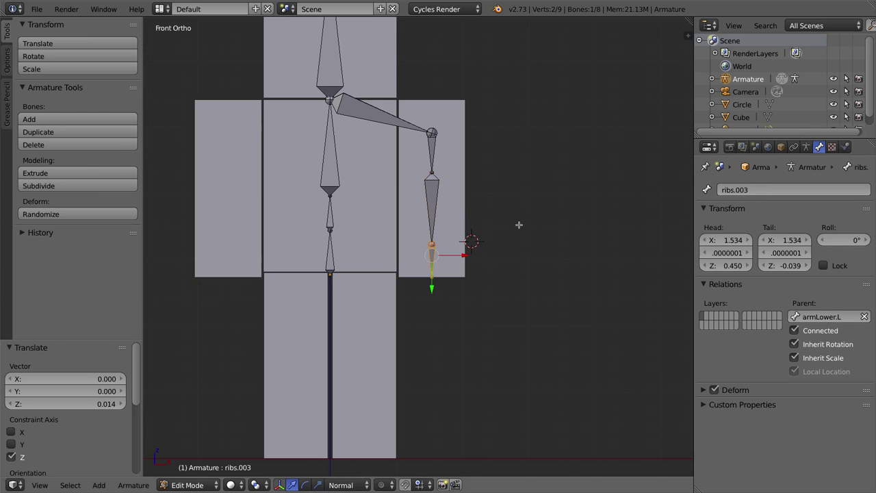
{"action": "left_click", "coordinate": [749, 188]}
{"action": "type", "text": "hand."}
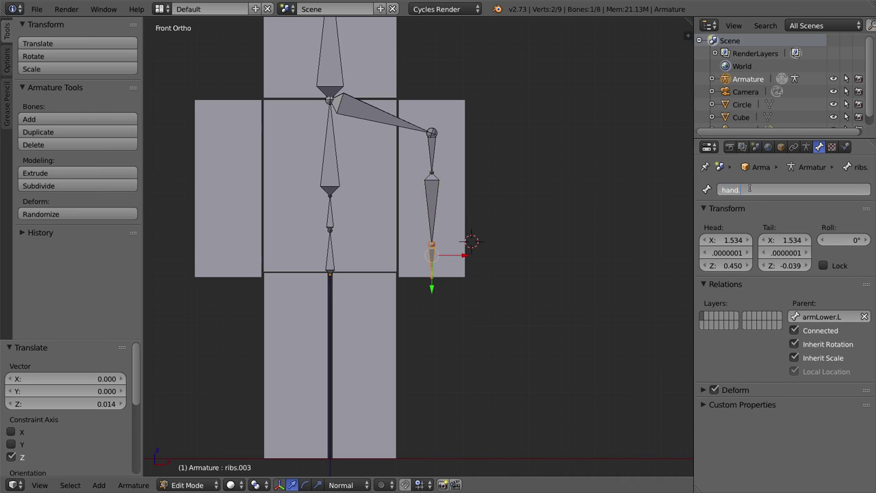
{"action": "type", "text": "L"}
{"action": "key", "text": "Return"}
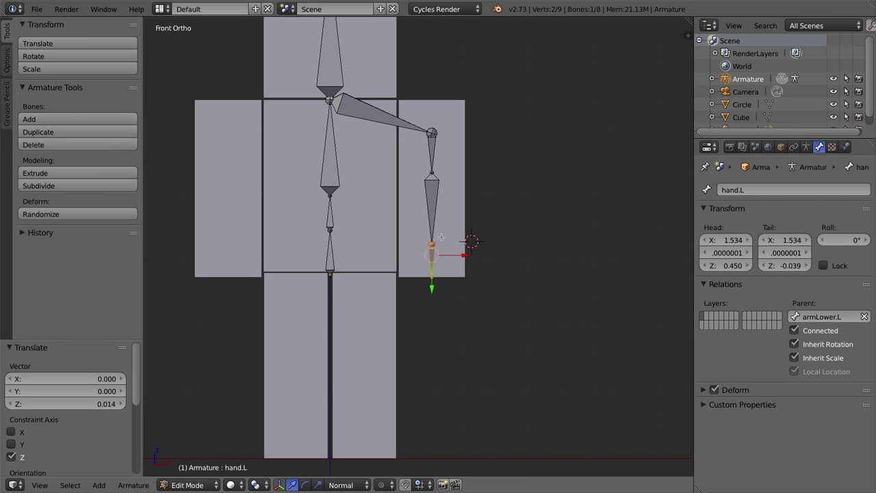
{"action": "right_click", "coordinate": [433, 244]}
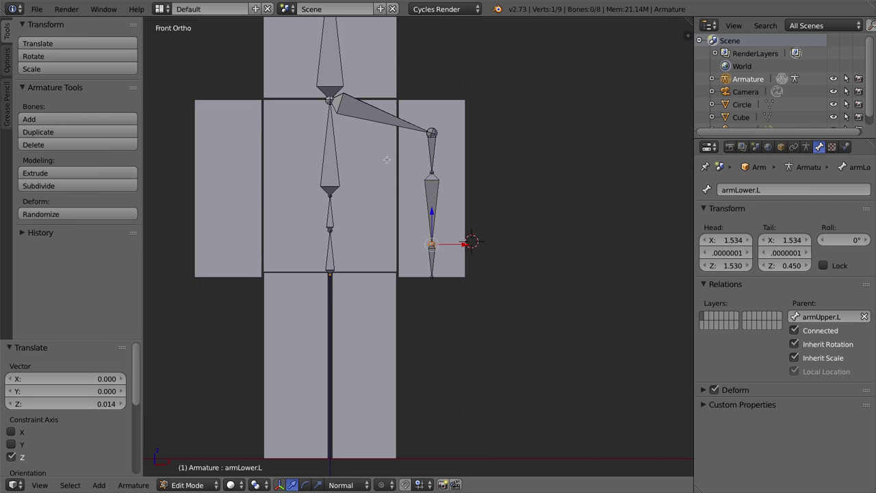
Set the armature's bone display to B-Bone in the Armature Data properties.
{"action": "left_click", "coordinate": [807, 148]}
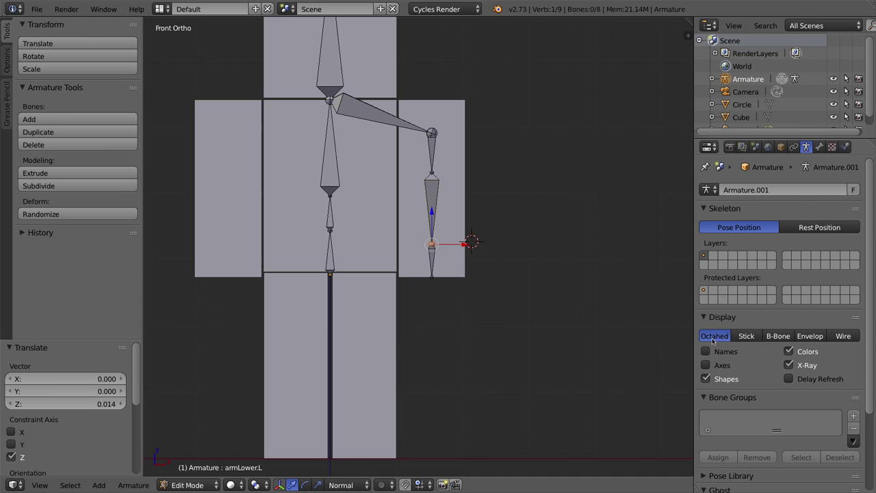
{"action": "left_click_drag", "start_coordinate": [693, 326], "coordinate": [625, 319]}
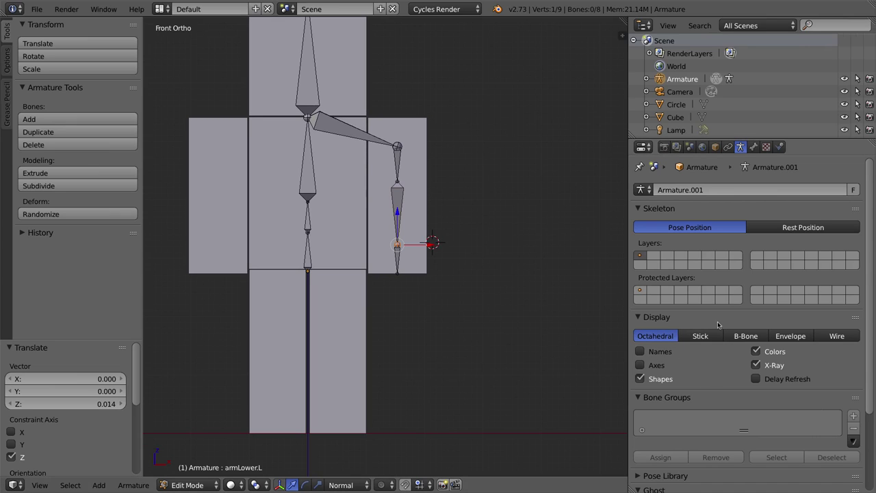
{"action": "left_click", "coordinate": [745, 336]}
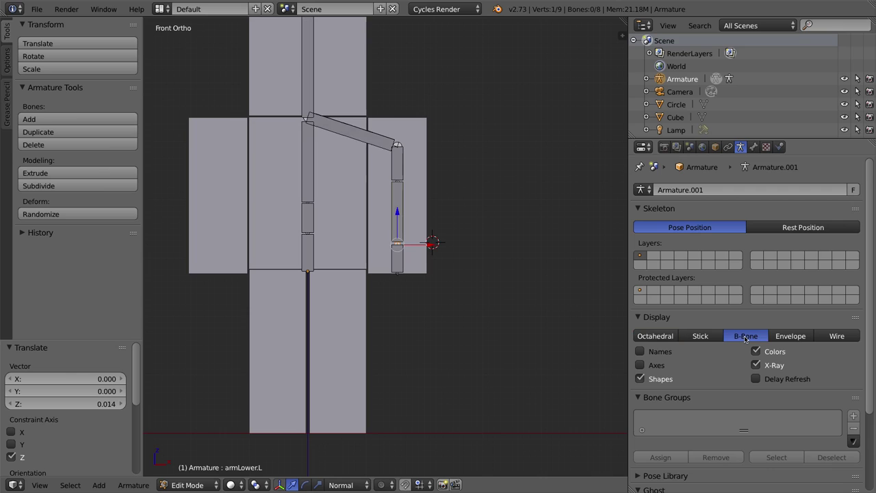
{"action": "middle_click_drag", "start_coordinate": [365, 157], "coordinate": [403, 145]}
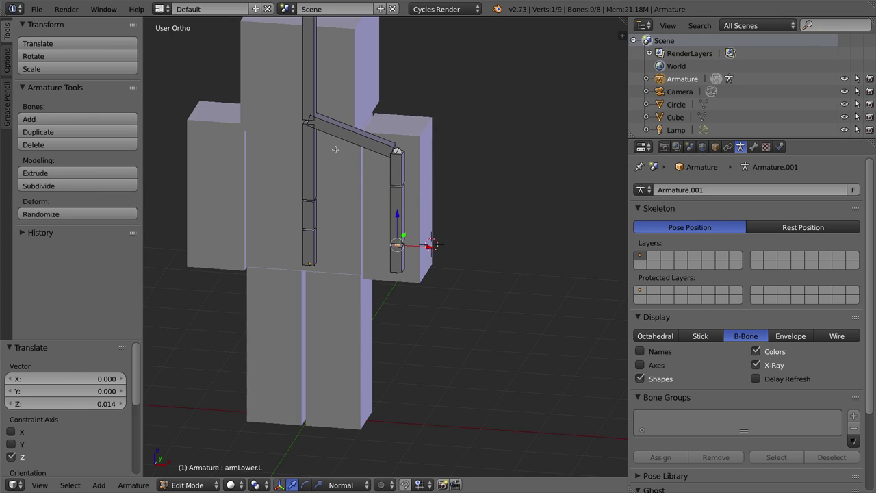
Select every bone and scale the B-Bone size down to about 0.35.
{"action": "key", "text": "a"}
{"action": "key", "text": "a"}
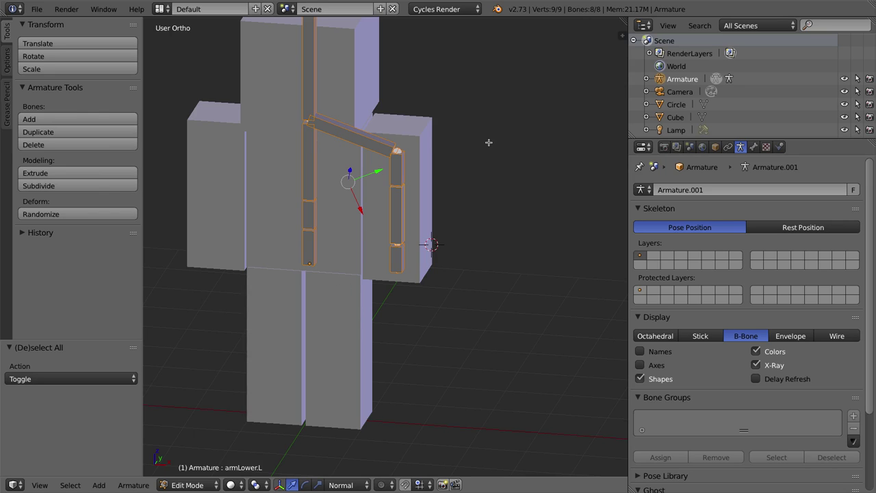
{"action": "key", "text": "ctrl+alt+s"}
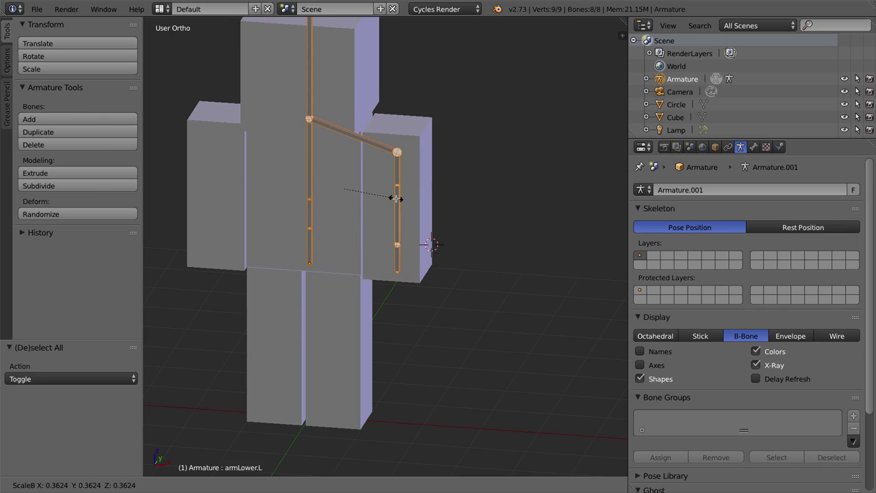
{"action": "left_click", "coordinate": [395, 199]}
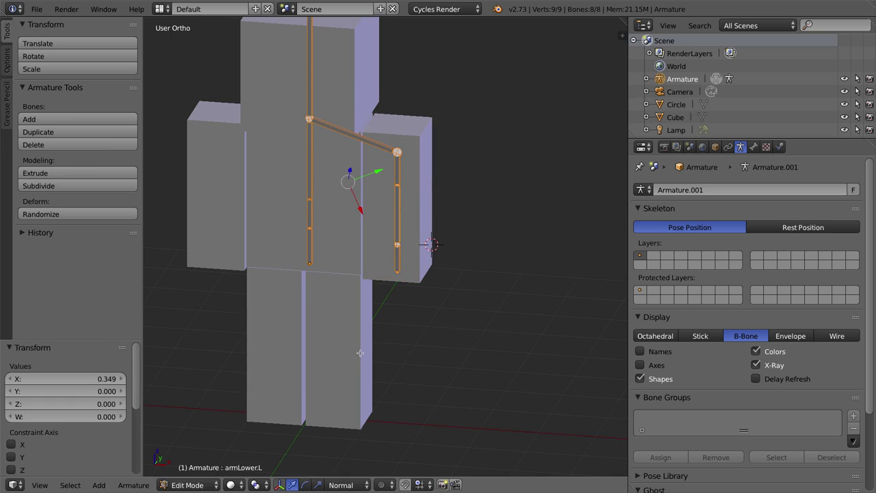
In front view, extrude a new bone straight down along Z from the wrist joint.
{"action": "right_click", "coordinate": [398, 244]}
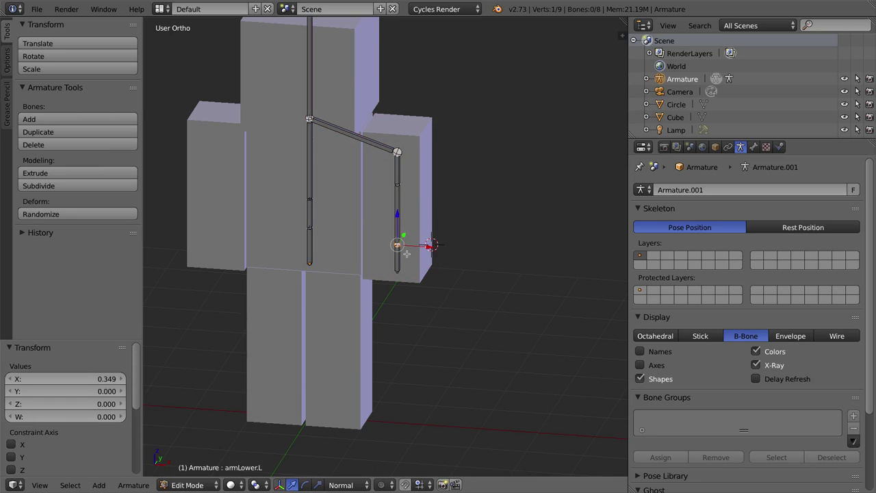
{"action": "key", "text": "KP_1"}
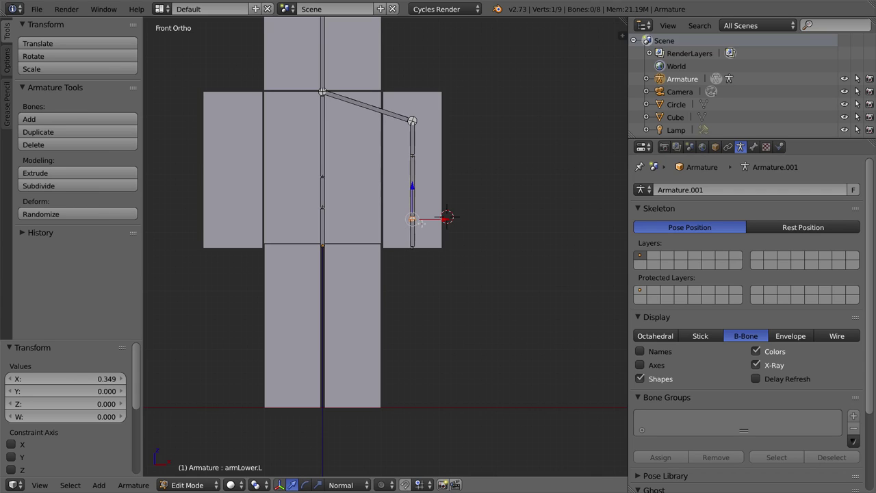
{"action": "key", "text": "e"}
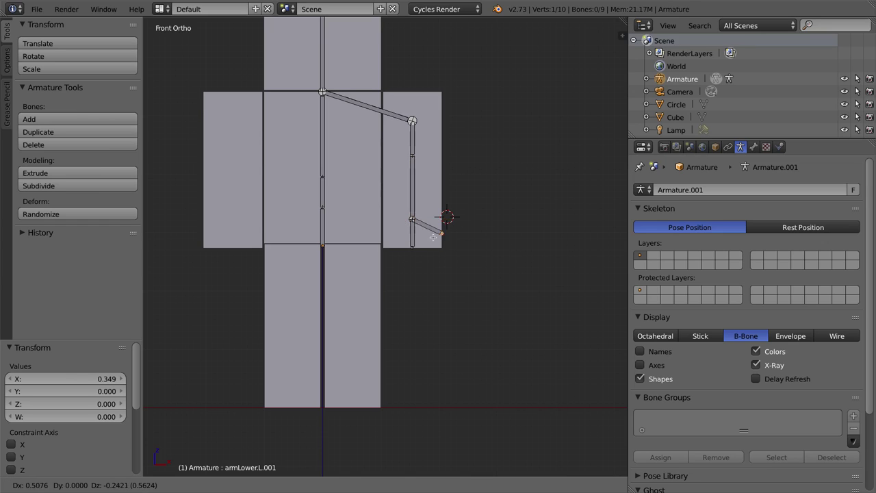
{"action": "key", "text": "z"}
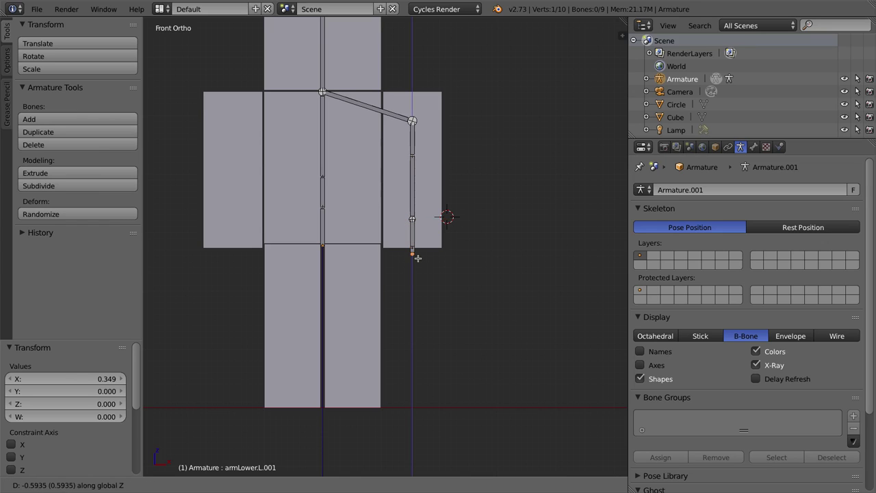
{"action": "left_click", "coordinate": [419, 258]}
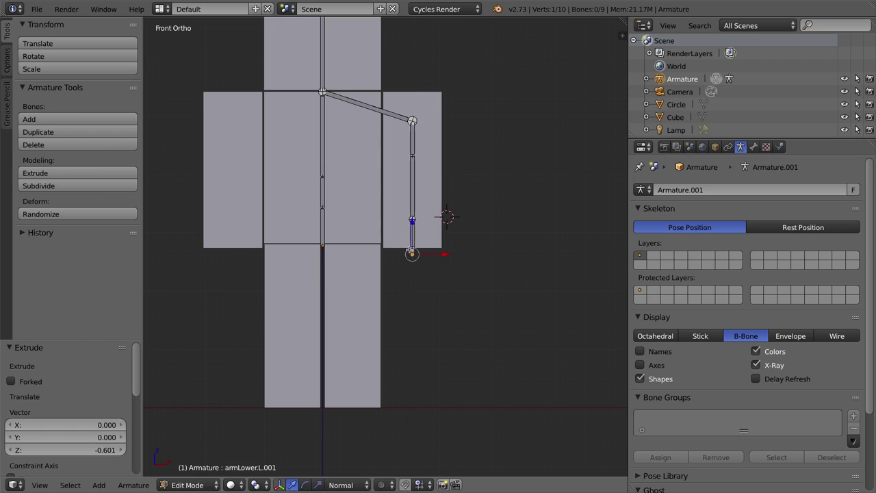
Widen the new hand bone's B-Bone display about 4.3 times.
{"action": "scroll", "coordinate": [414, 249], "scroll_direction": "up", "scroll_amount": 6}
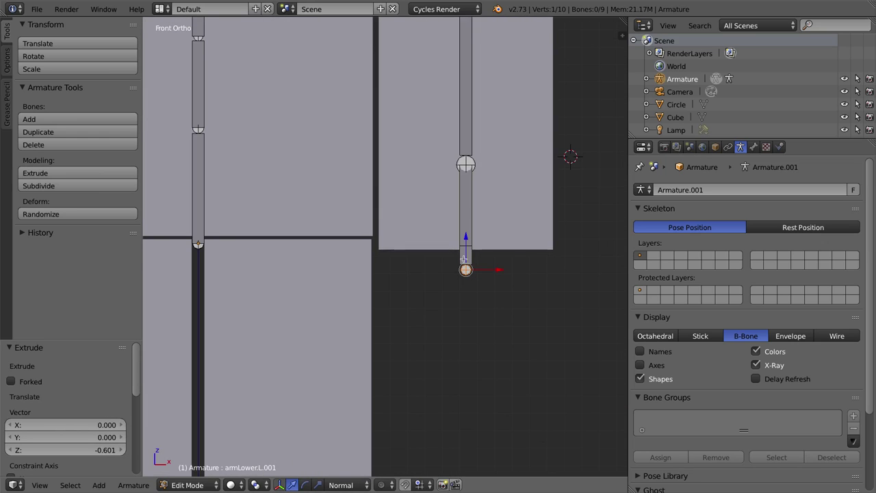
{"action": "right_click", "coordinate": [465, 171]}
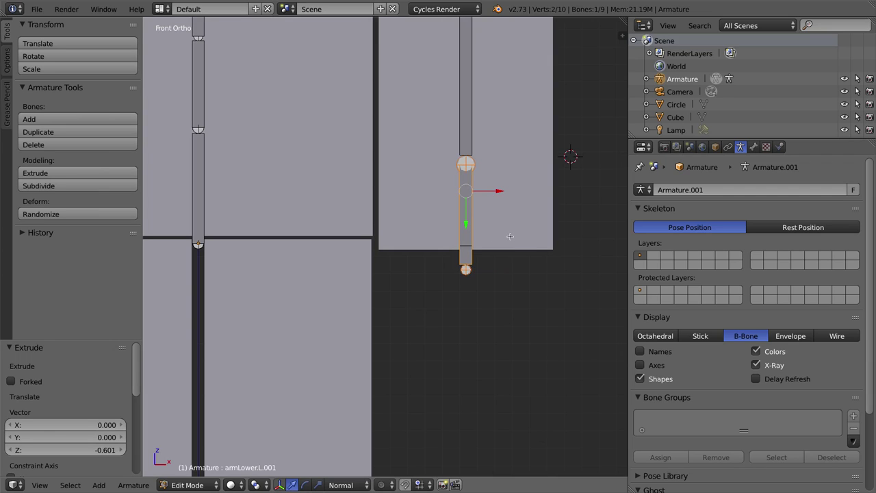
{"action": "key", "text": "ctrl+alt+s"}
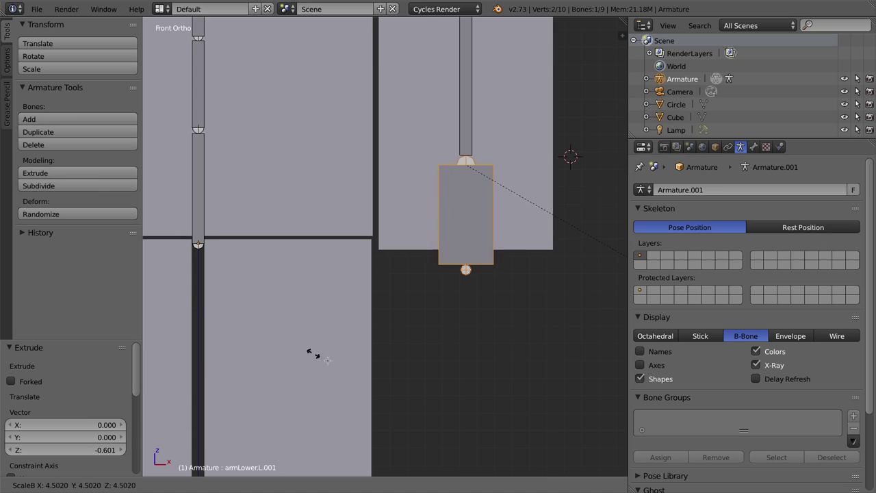
{"action": "left_click", "coordinate": [306, 336]}
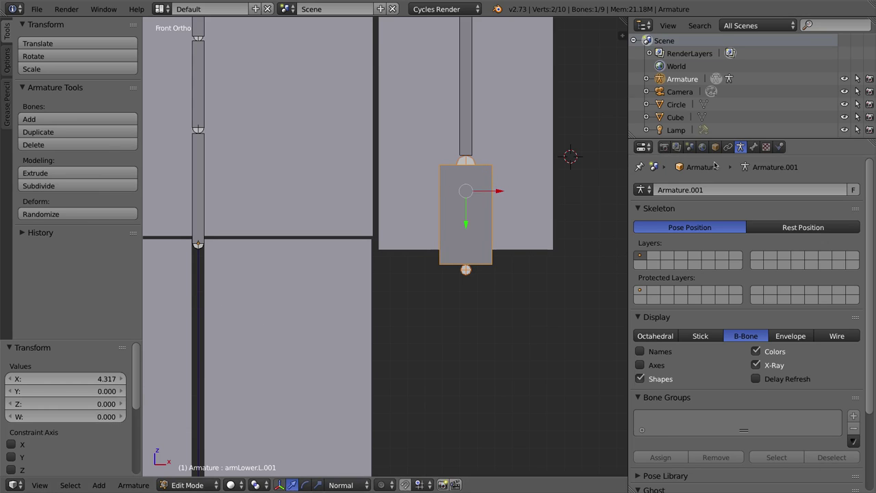
Name the new hand bone handIK.L in the Bone properties.
{"action": "left_click", "coordinate": [753, 147]}
{"action": "double_click", "coordinate": [725, 190]}
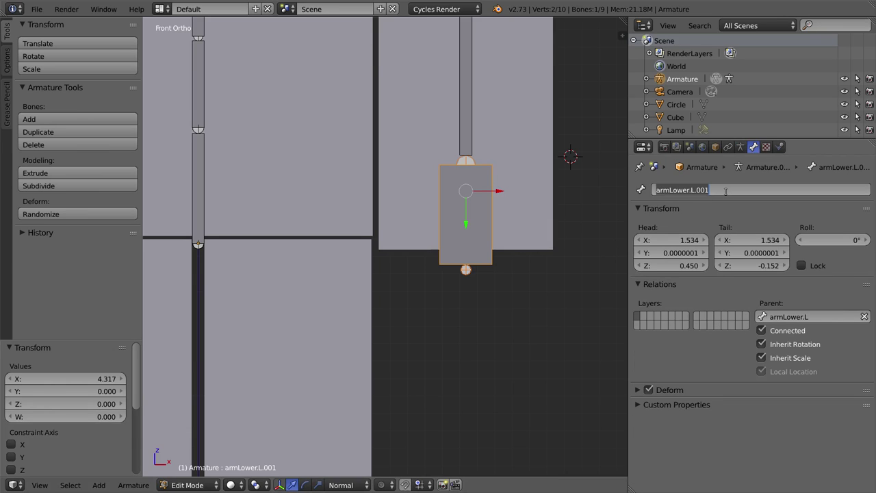
{"action": "type", "text": "handl"}
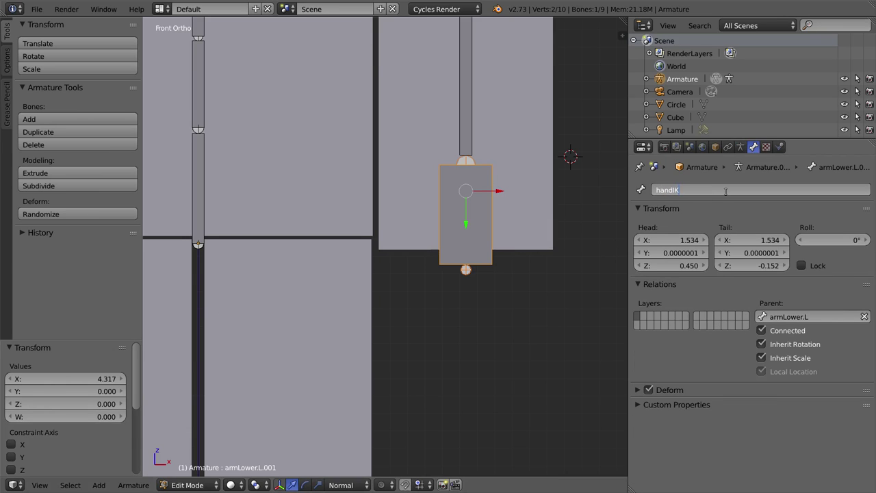
{"action": "key", "text": "Return"}
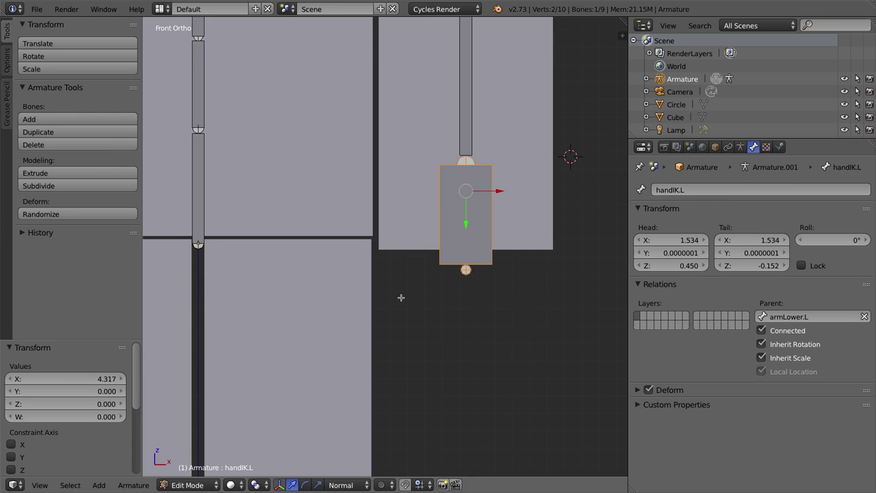
Toggle the viewport to wireframe and back to solid, then check the shading options.
{"action": "key", "text": "z"}
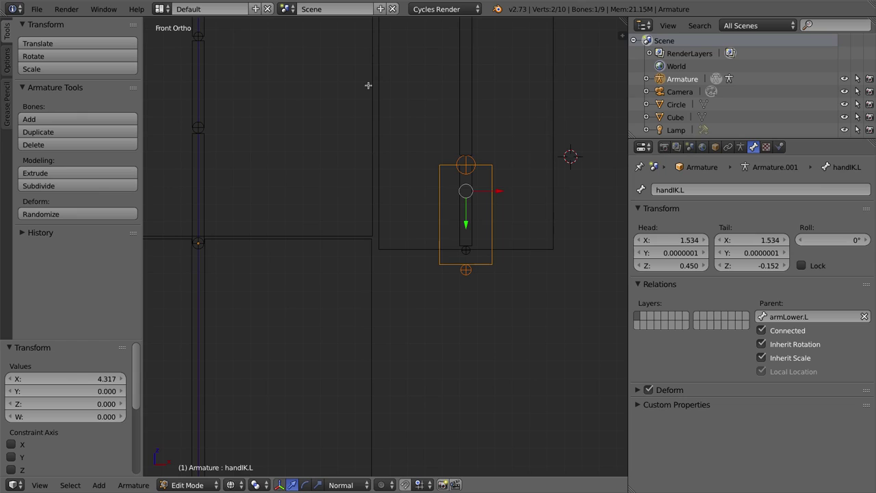
{"action": "key", "text": "z"}
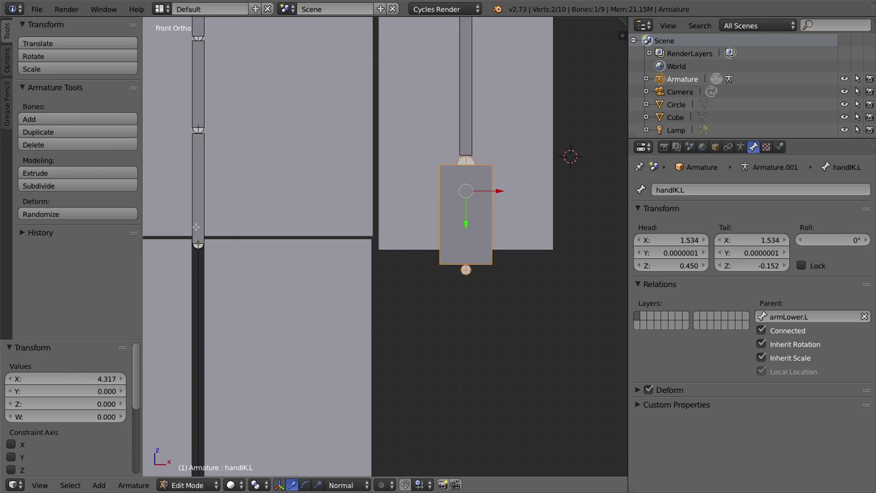
{"action": "left_click", "coordinate": [241, 485]}
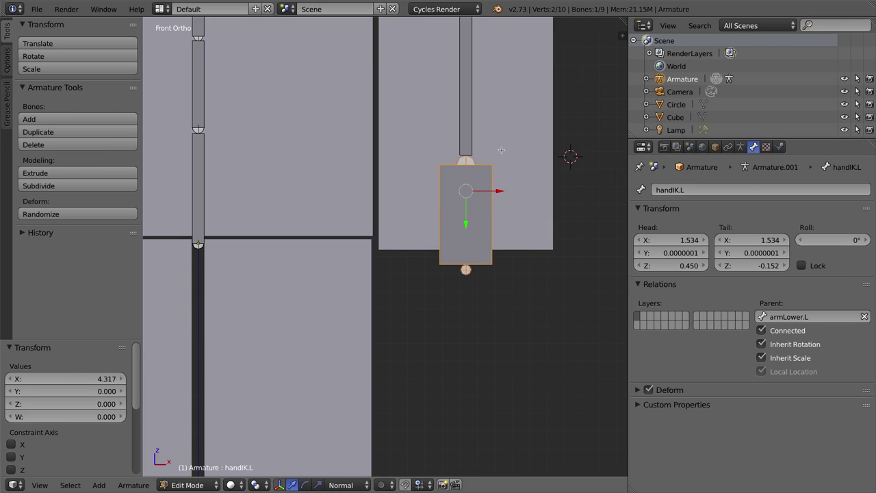
Set the armature object's Maximum Draw Type to Wire in its Display settings.
{"action": "left_click", "coordinate": [715, 148]}
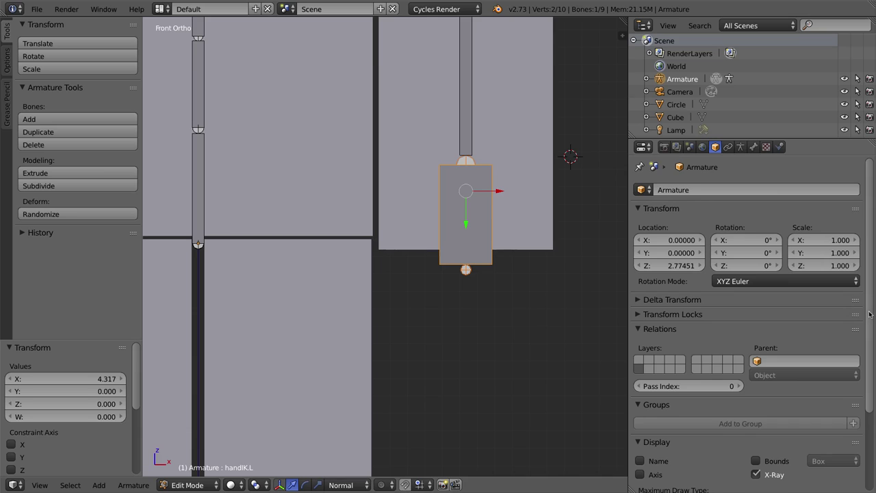
{"action": "scroll", "coordinate": [869, 314], "scroll_direction": "down", "scroll_amount": 5}
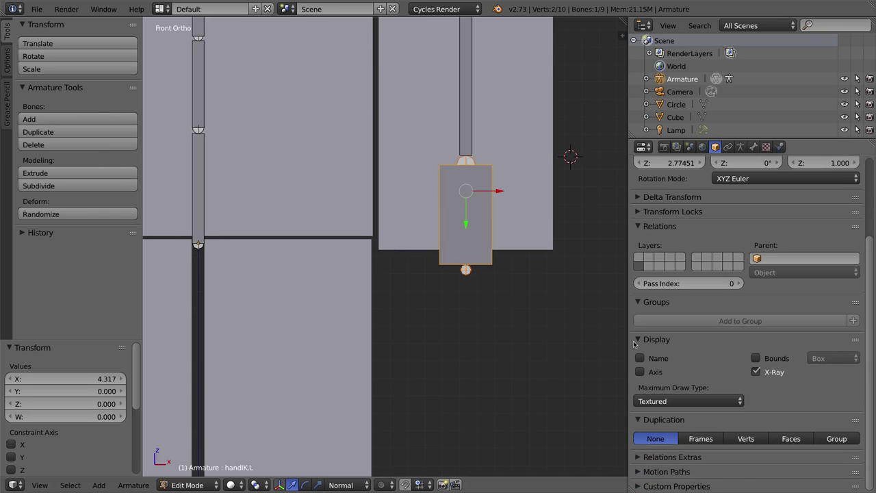
{"action": "left_click", "coordinate": [662, 401]}
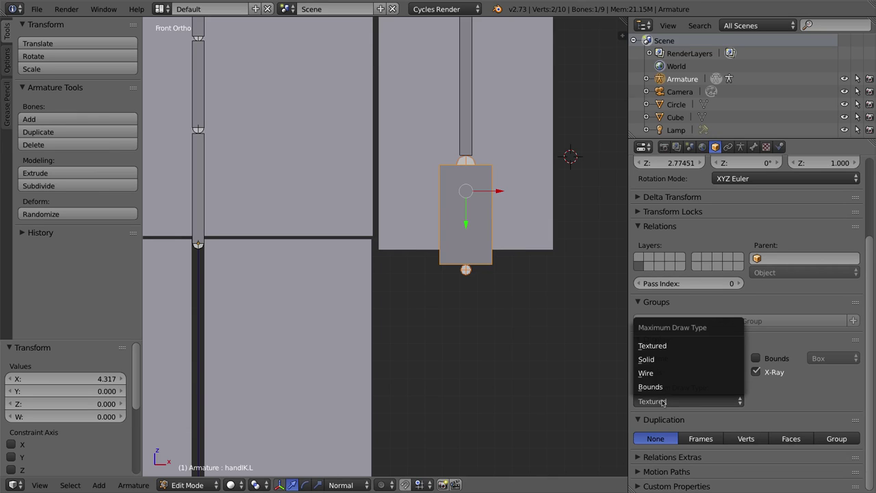
{"action": "left_click", "coordinate": [664, 374]}
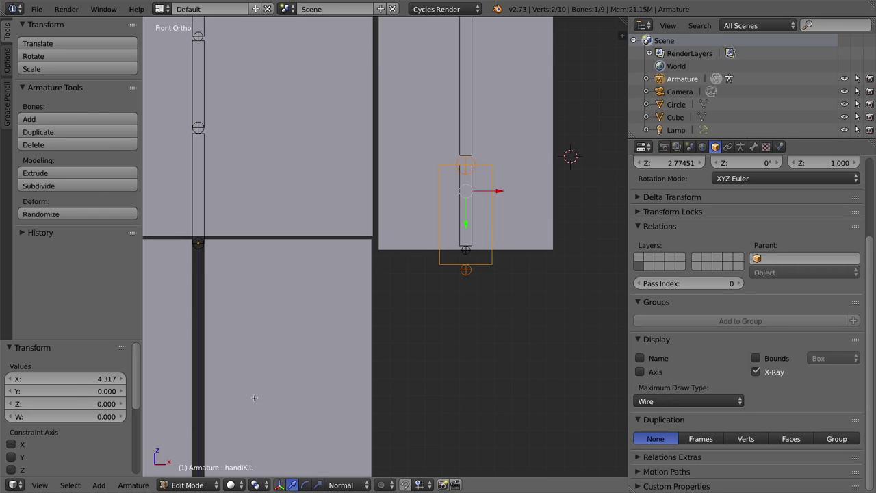
{"action": "left_click", "coordinate": [238, 486]}
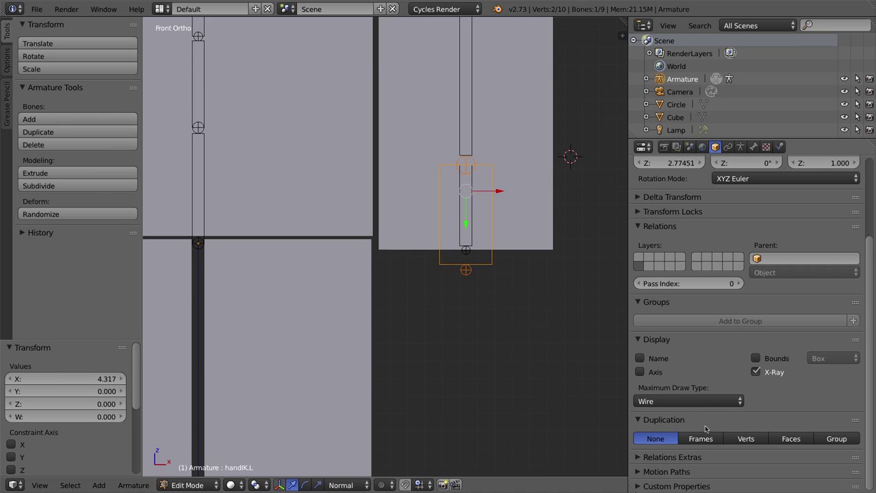
Slide handIK.L's joints along Z so the bone ends at the arm's bottom.
{"action": "right_click", "coordinate": [465, 270]}
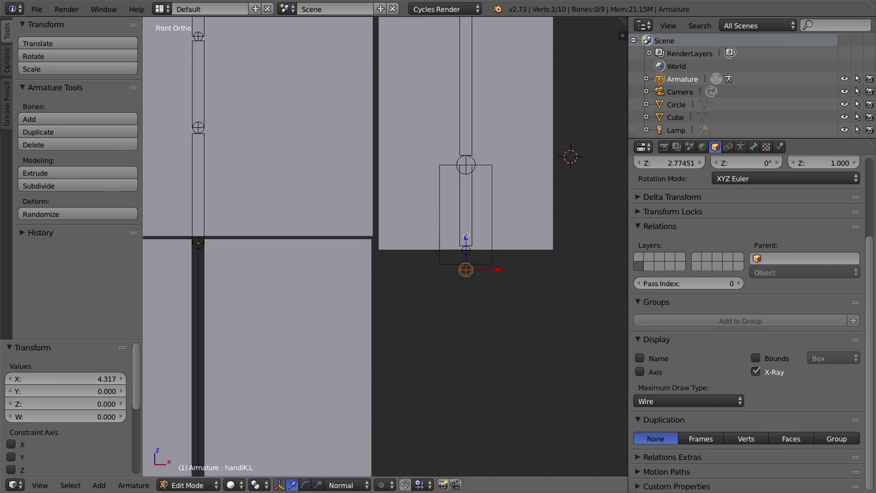
{"action": "key", "text": "g"}
{"action": "key", "text": "z"}
{"action": "key", "text": "z"}
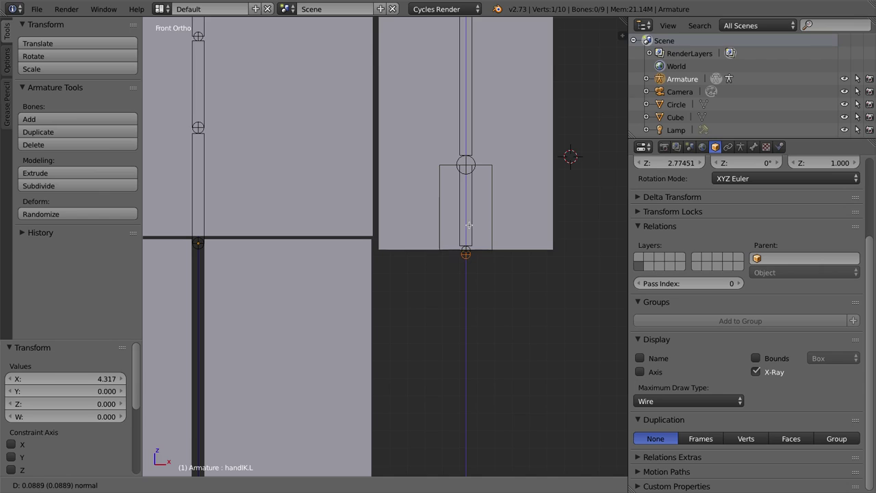
{"action": "left_click", "coordinate": [469, 225]}
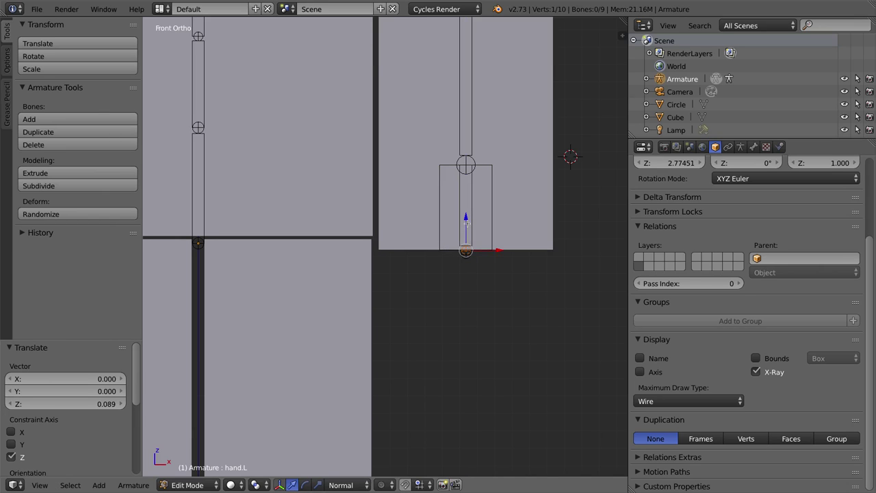
{"action": "key", "text": "g"}
{"action": "key", "text": "z"}
{"action": "key", "text": "z"}
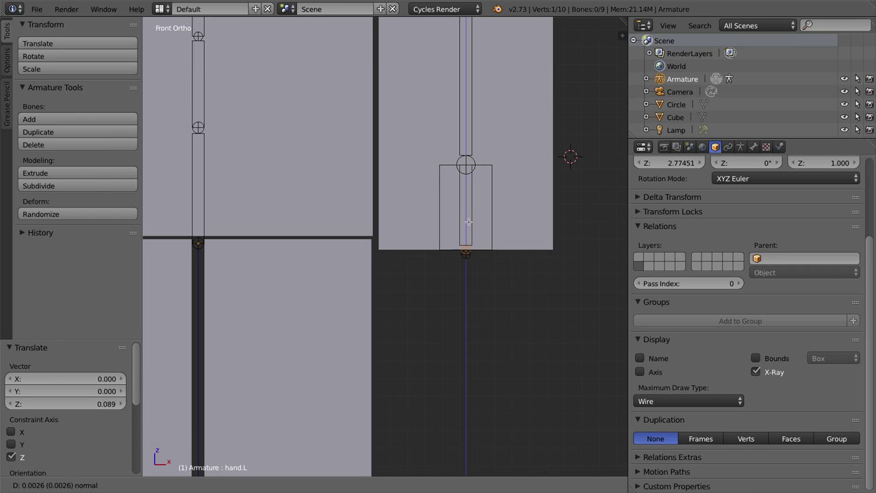
{"action": "left_click", "coordinate": [468, 221]}
{"action": "right_click", "coordinate": [467, 255]}
{"action": "key", "text": "g"}
{"action": "key", "text": "z"}
{"action": "key", "text": "z"}
{"action": "left_click", "coordinate": [493, 289]}
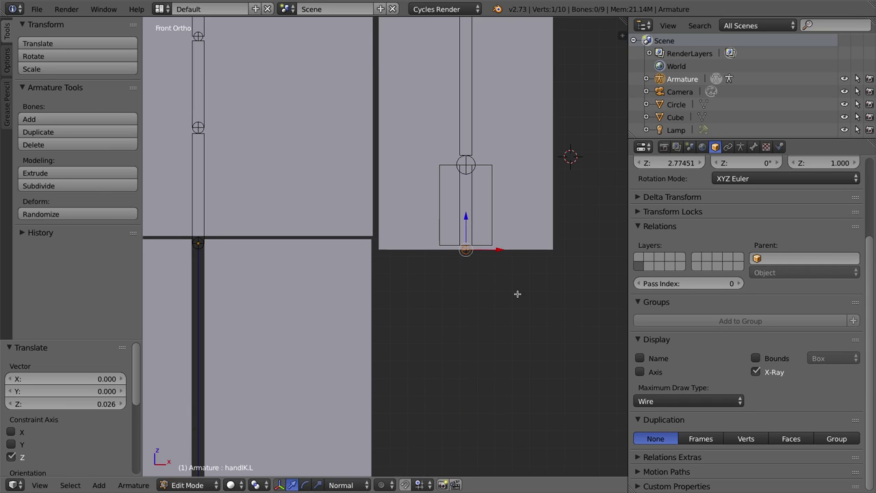
Select handIK.L and bring up its Bone settings.
{"action": "right_click", "coordinate": [492, 176]}
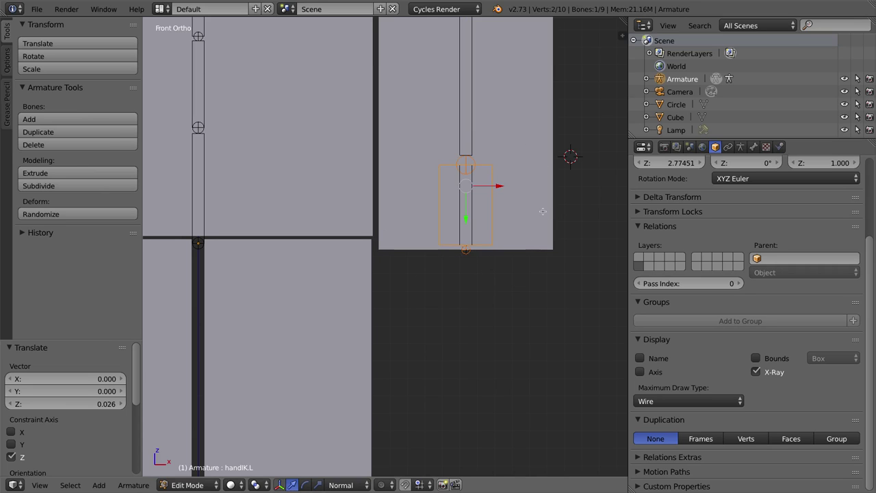
{"action": "scroll", "coordinate": [509, 180], "scroll_direction": "down", "scroll_amount": 3}
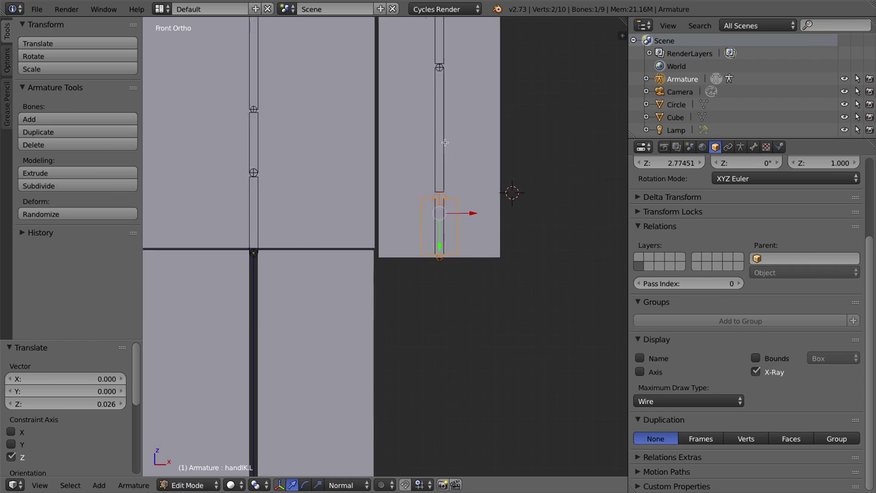
{"action": "middle_click_drag", "start_coordinate": [444, 142], "coordinate": [409, 111], "text": "shift"}
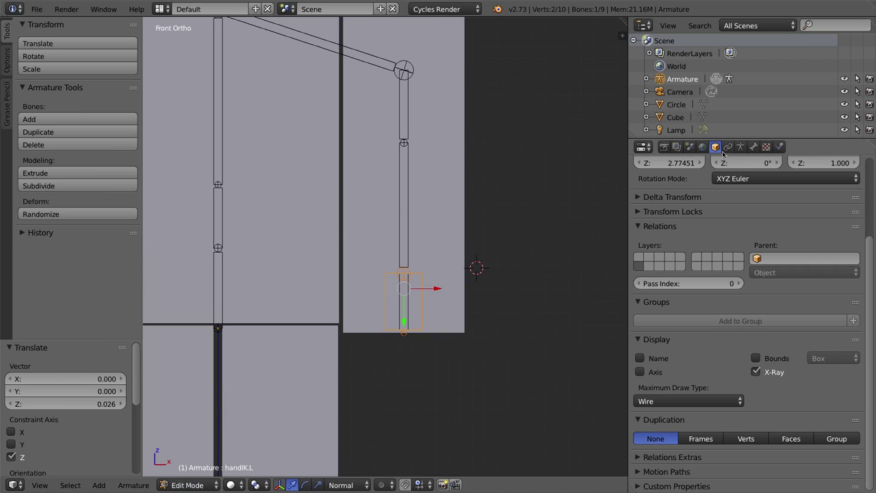
{"action": "left_click", "coordinate": [752, 146]}
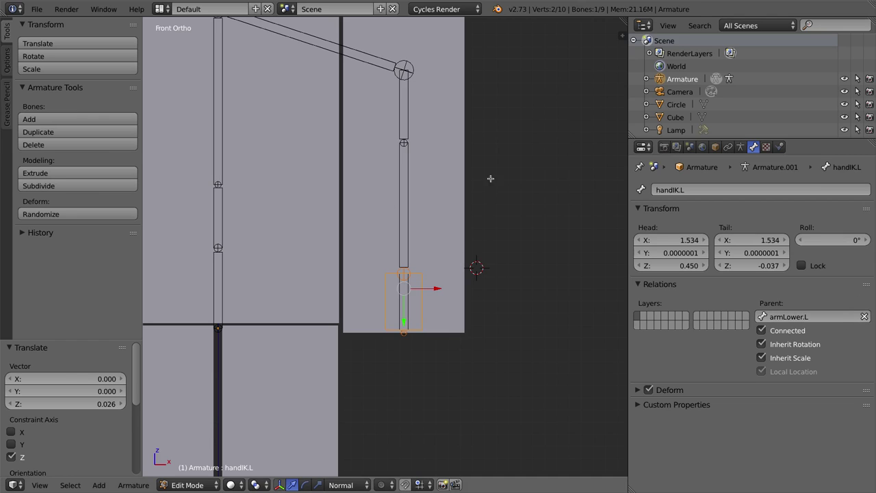
Clear armLower.L from handIK.L's Parent field in the Relations panel.
{"action": "left_click", "coordinate": [864, 316]}
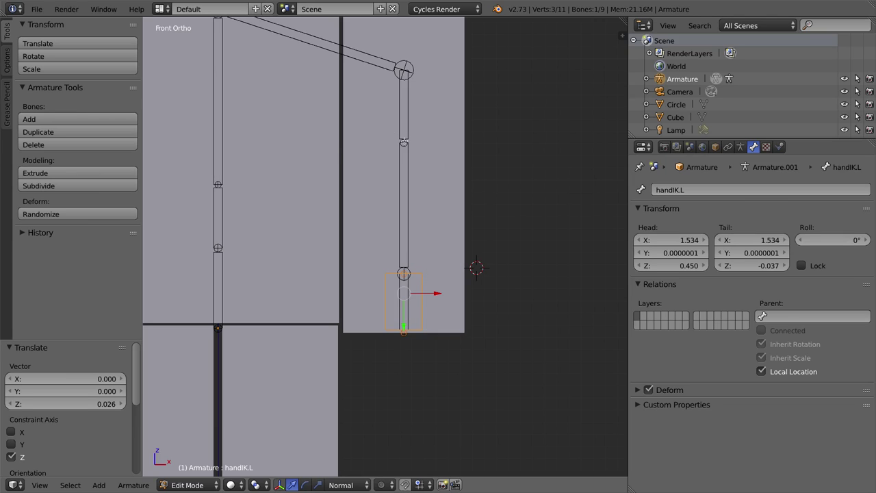
{"action": "scroll", "coordinate": [297, 127], "scroll_direction": "down", "scroll_amount": 4}
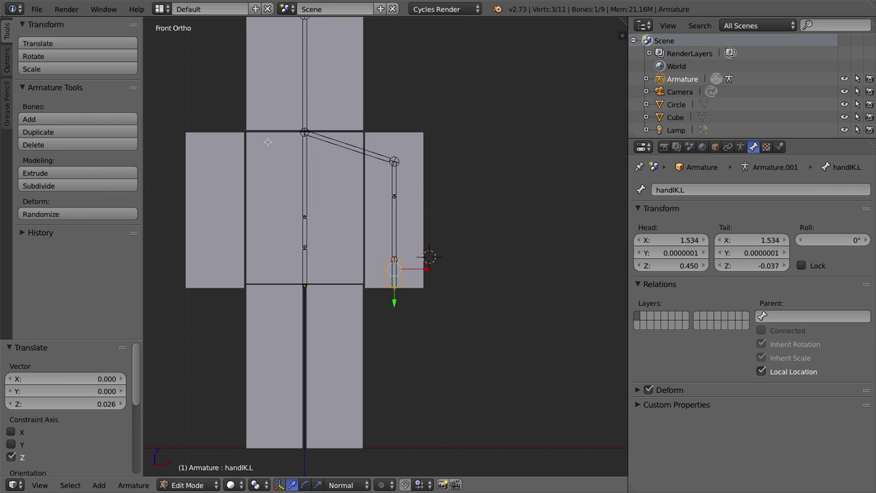
Select armUpper.L and view the left arm from the Right Ortho side view.
{"action": "right_click", "coordinate": [394, 195]}
{"action": "key", "text": "KP_3"}
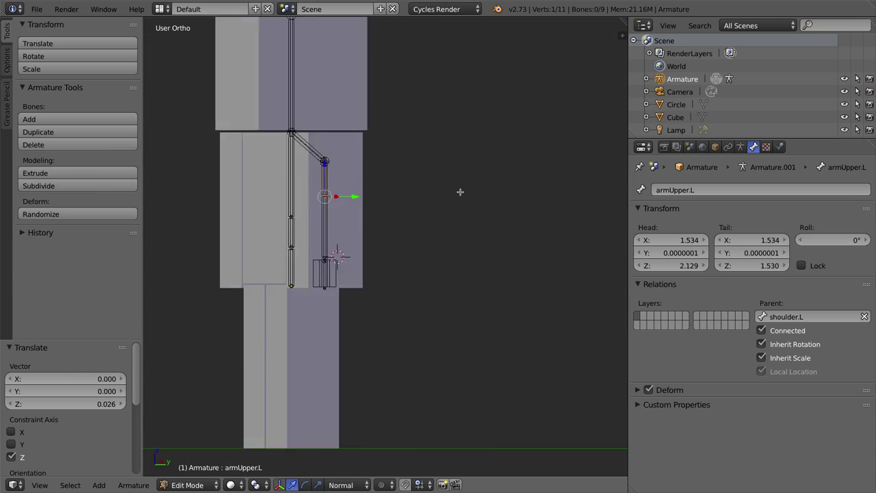
{"action": "scroll", "coordinate": [271, 186], "scroll_direction": "up", "scroll_amount": 5}
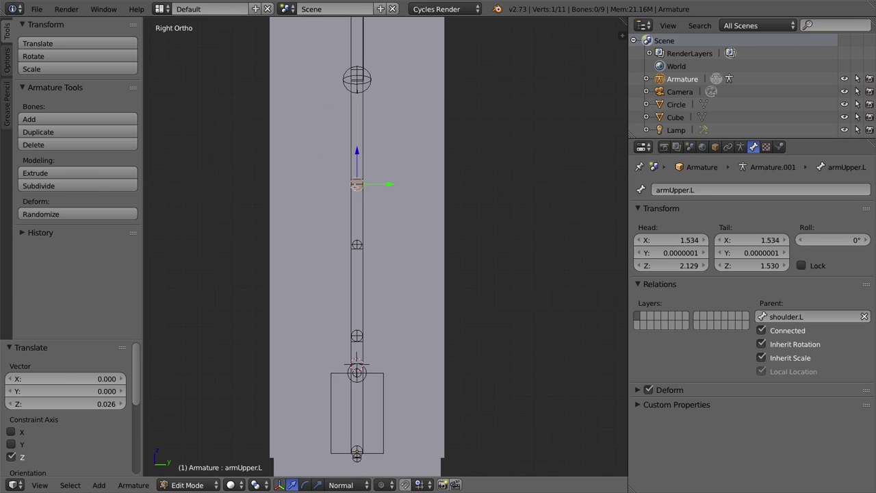
{"action": "middle_click_drag", "start_coordinate": [342, 252], "coordinate": [426, 260]}
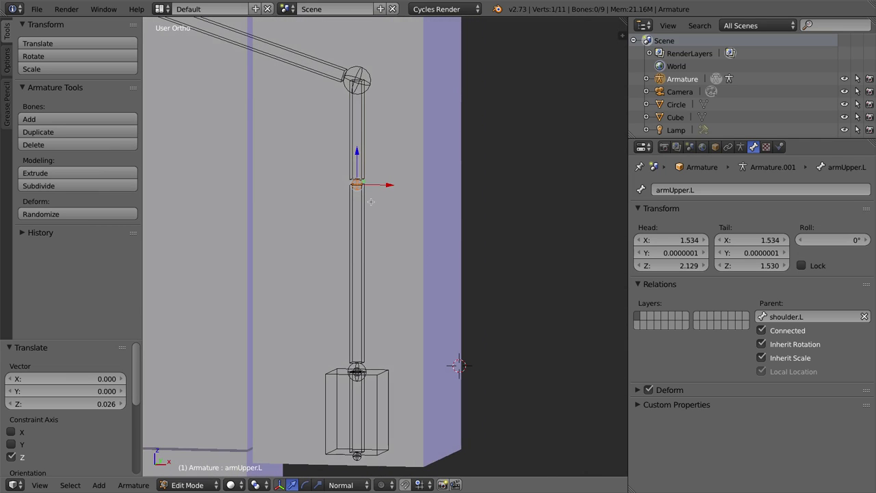
{"action": "key", "text": "KP_3"}
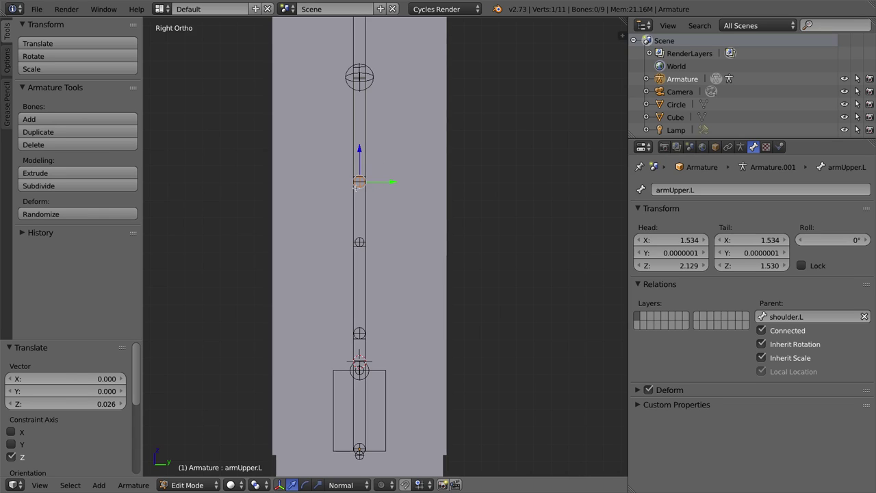
Extrude a 0.235-long bone along Y from the elbow joint.
{"action": "key", "text": "e"}
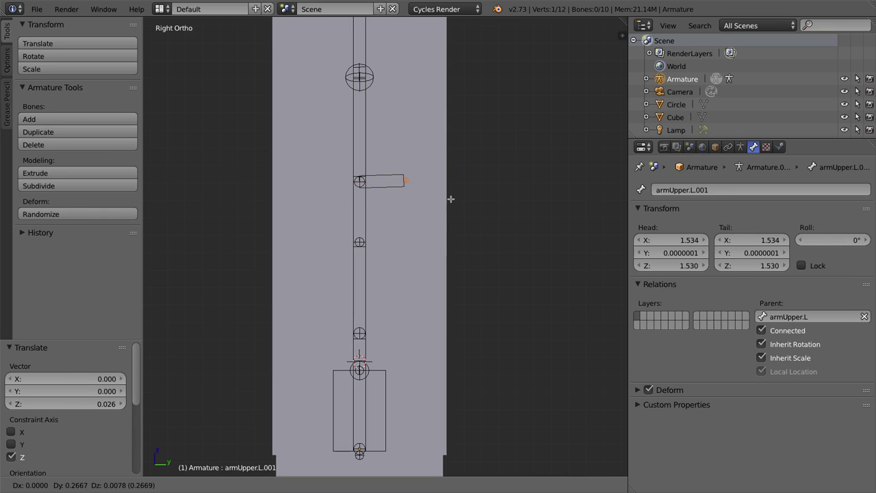
{"action": "key", "text": "y"}
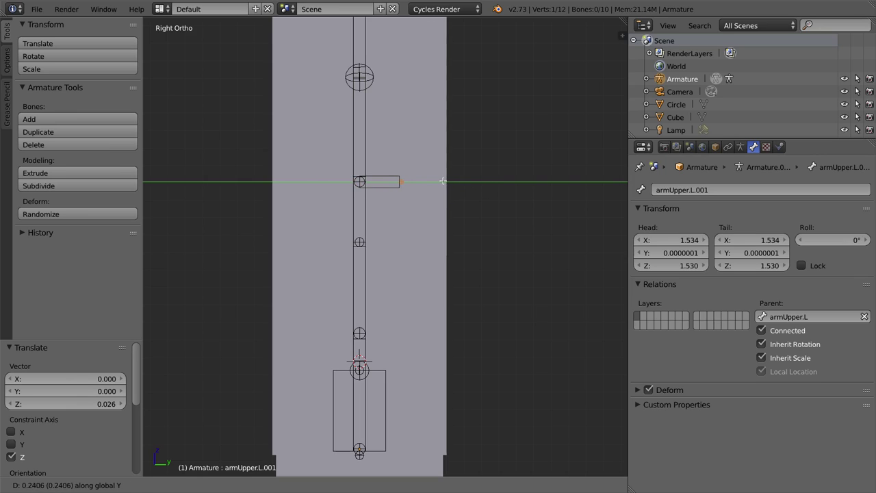
{"action": "left_click", "coordinate": [445, 180]}
Rename the new bone elbowIK.L and clear its parent.
{"action": "right_click", "coordinate": [381, 178]}
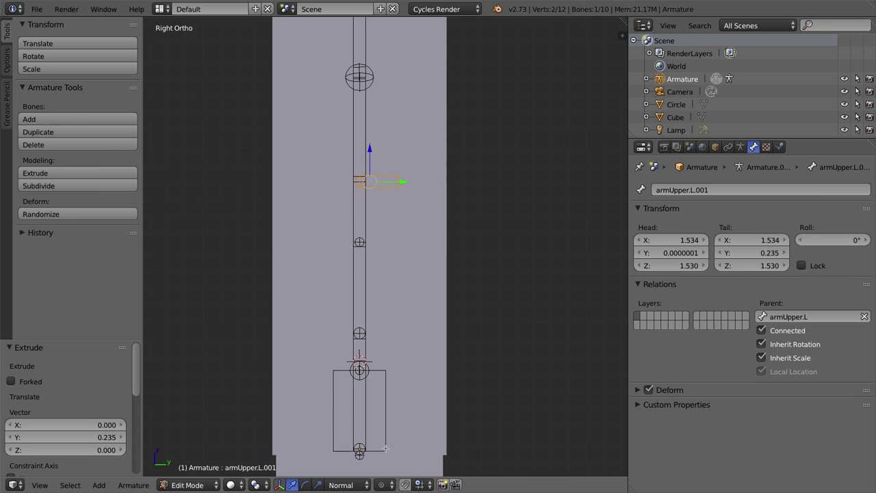
{"action": "left_click", "coordinate": [724, 190]}
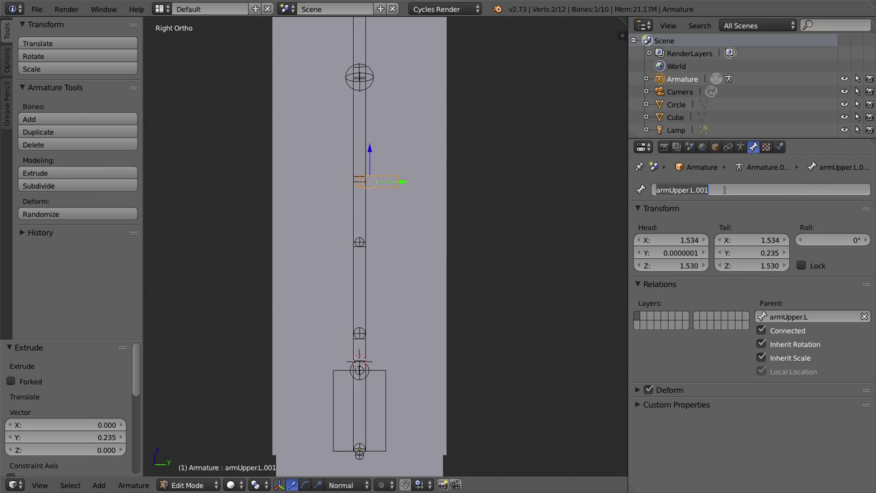
{"action": "type", "text": "elo"}
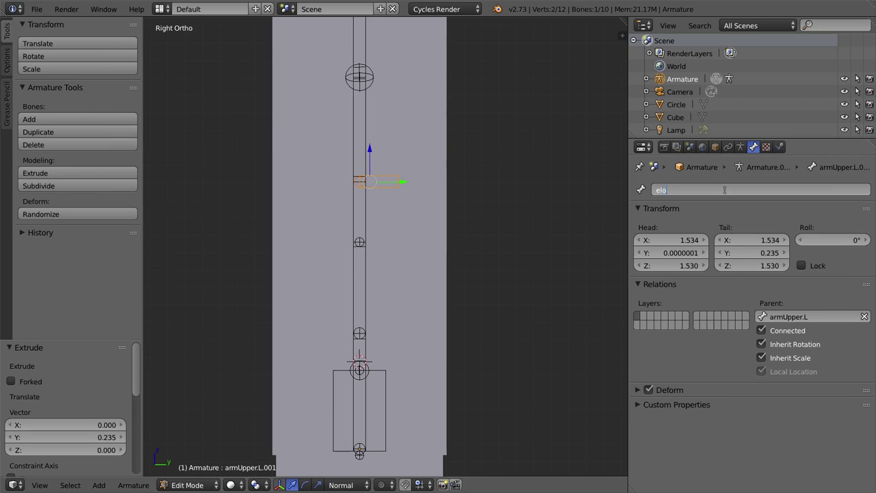
{"action": "type", "text": "owIK.L"}
{"action": "key", "text": "Return"}
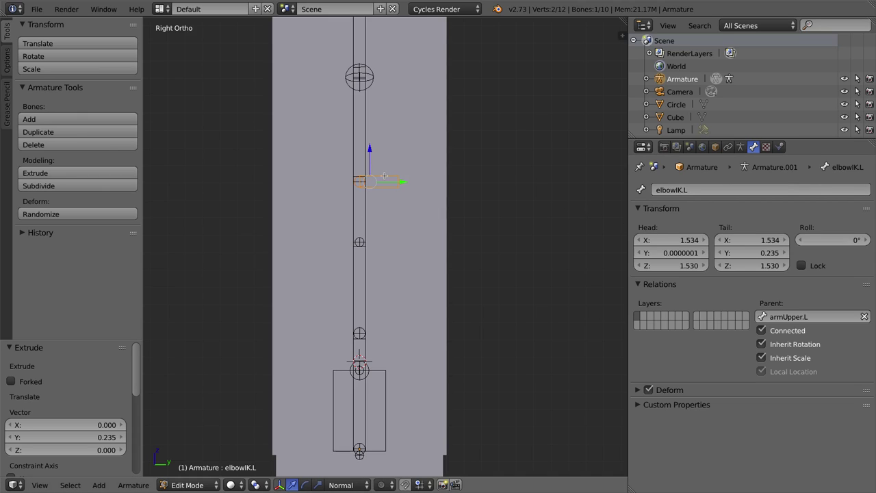
{"action": "left_click", "coordinate": [863, 316]}
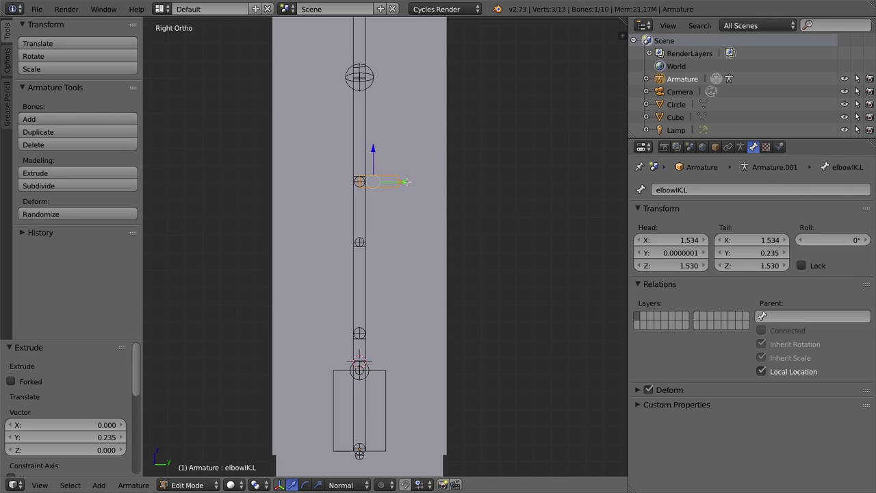
Undo the stray extrusion and move elbowIK.L along Y to head Y 0.824, tail 1.059.
{"action": "key", "text": "e"}
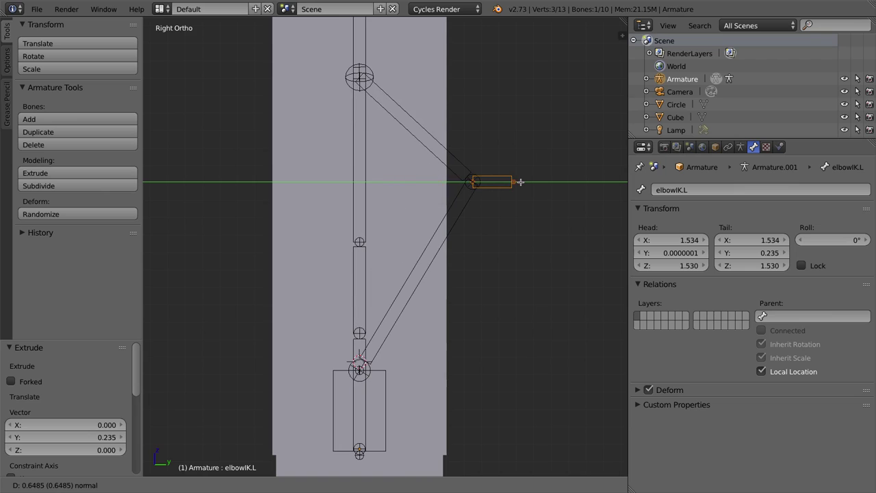
{"action": "left_click", "coordinate": [489, 182]}
{"action": "key", "text": "ctrl+z"}
{"action": "key", "text": "ctrl+z"}
{"action": "key", "text": "ctrl+z"}
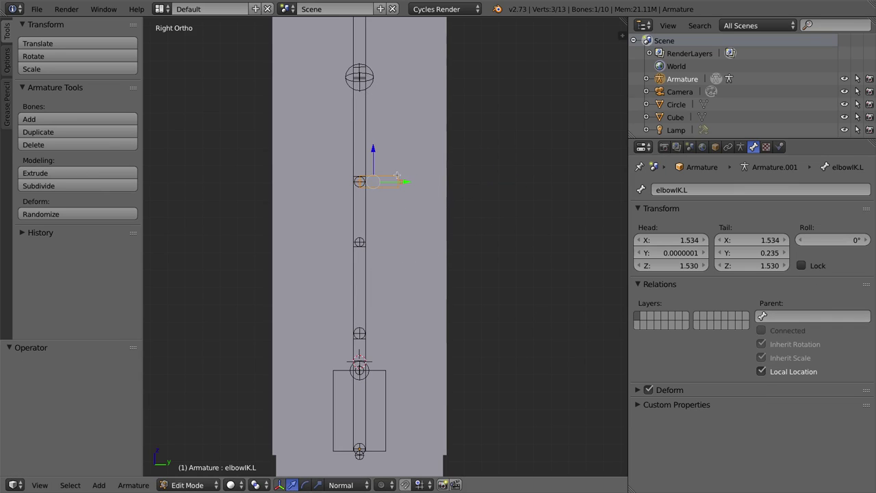
{"action": "right_click", "coordinate": [395, 176]}
{"action": "left_click_drag", "start_coordinate": [421, 180], "coordinate": [520, 182]}
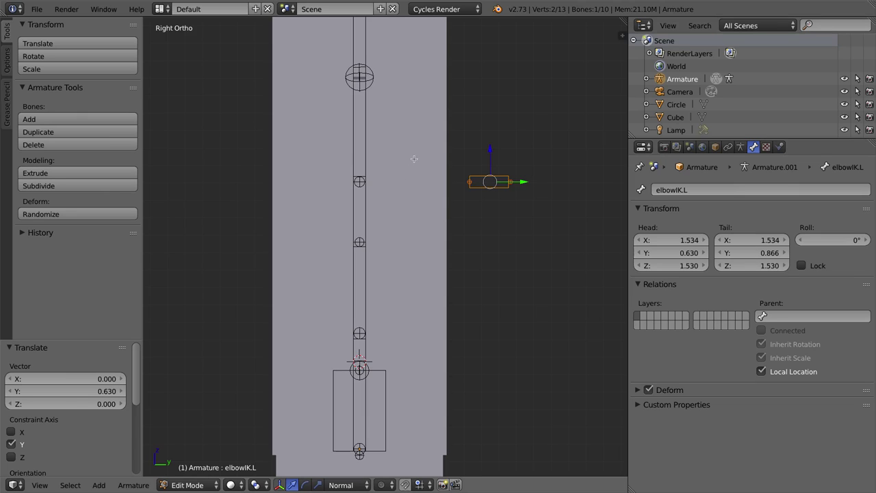
{"action": "key", "text": "g"}
{"action": "key", "text": "y"}
{"action": "left_click", "coordinate": [555, 186]}
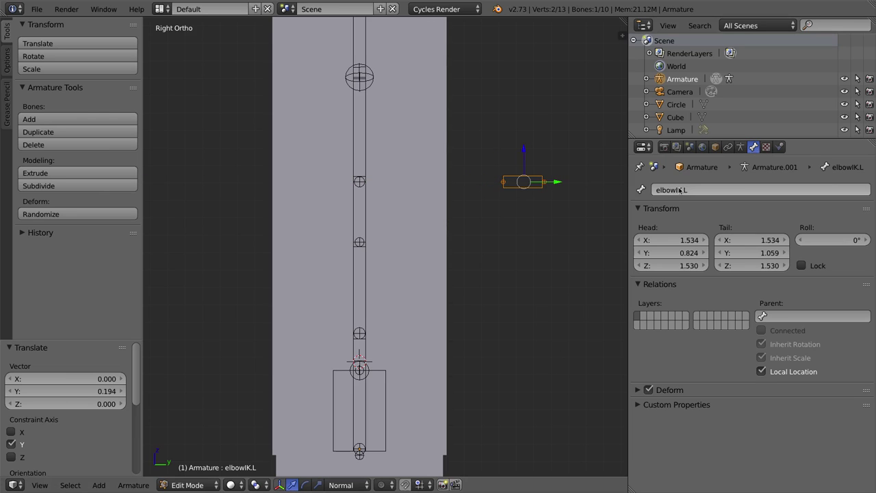
{"action": "scroll", "coordinate": [335, 274], "scroll_direction": "down", "scroll_amount": 2}
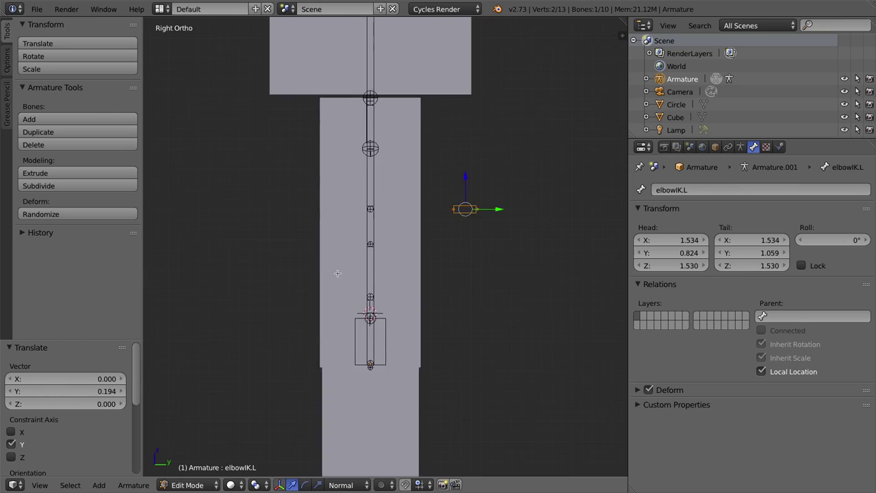
Orbit and pan to frame the arm, then Tab to Object Mode and select the Cube body.
{"action": "middle_click_drag", "start_coordinate": [313, 287], "coordinate": [405, 220]}
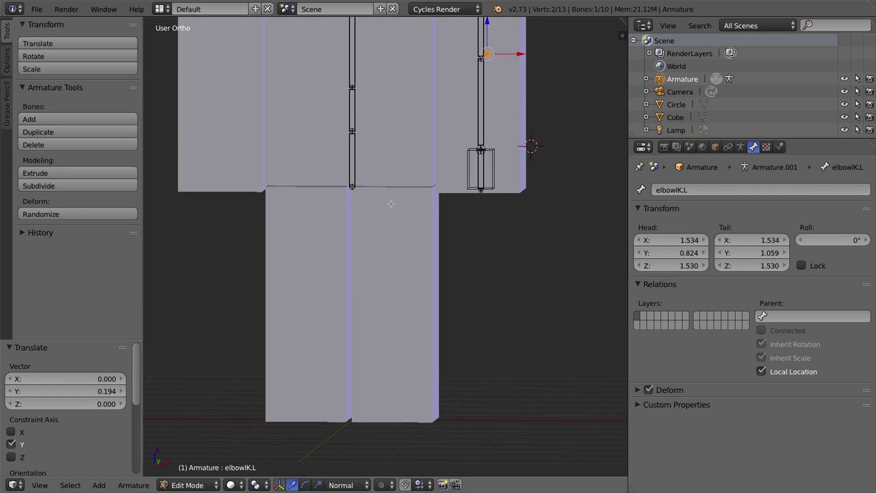
{"action": "middle_click_drag", "start_coordinate": [405, 98], "coordinate": [404, 226], "text": "shift"}
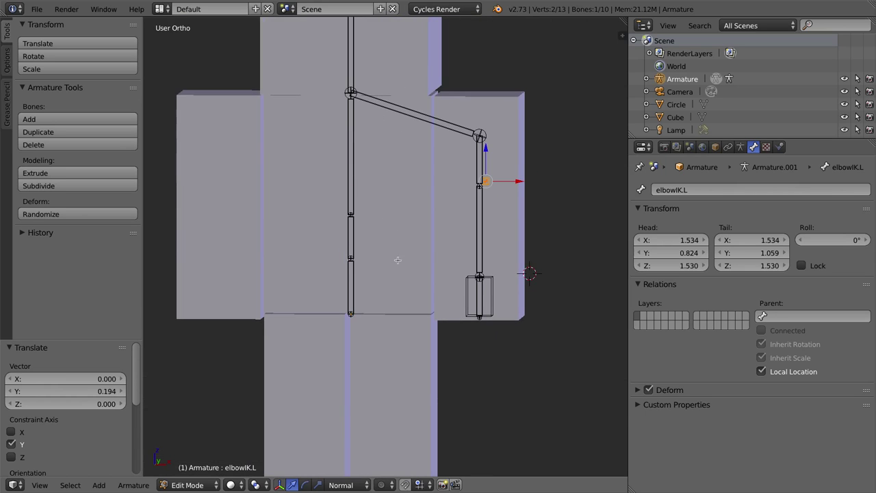
{"action": "middle_click_drag", "start_coordinate": [381, 326], "coordinate": [420, 236], "text": "shift"}
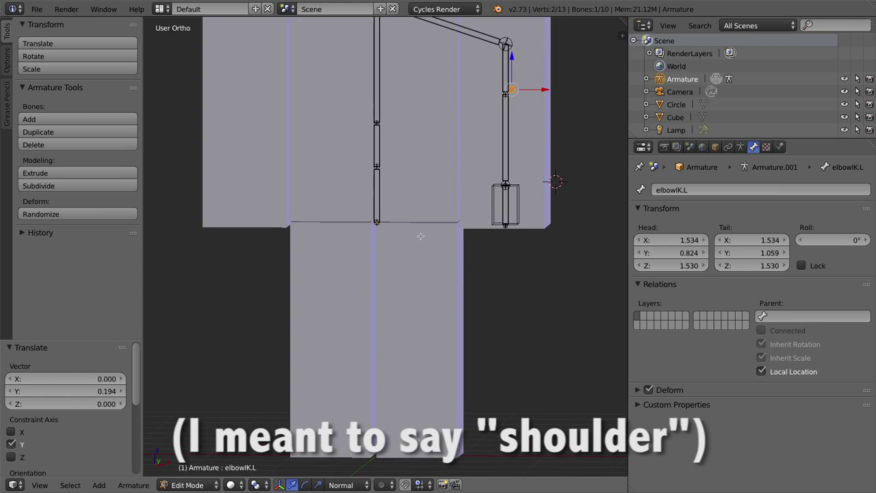
{"action": "key", "text": "Tab"}
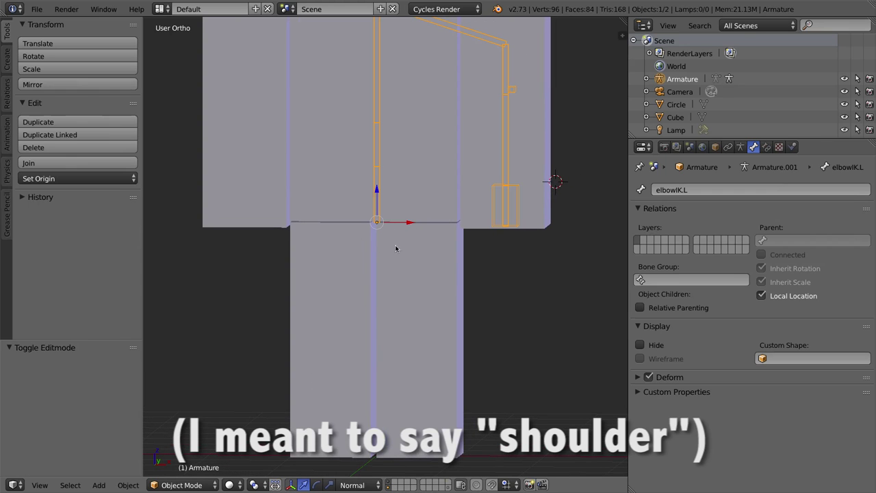
{"action": "right_click", "coordinate": [430, 232]}
Snap the 3D cursor to the top face of the left leg in wireframe Edit Mode.
{"action": "key", "text": "Tab"}
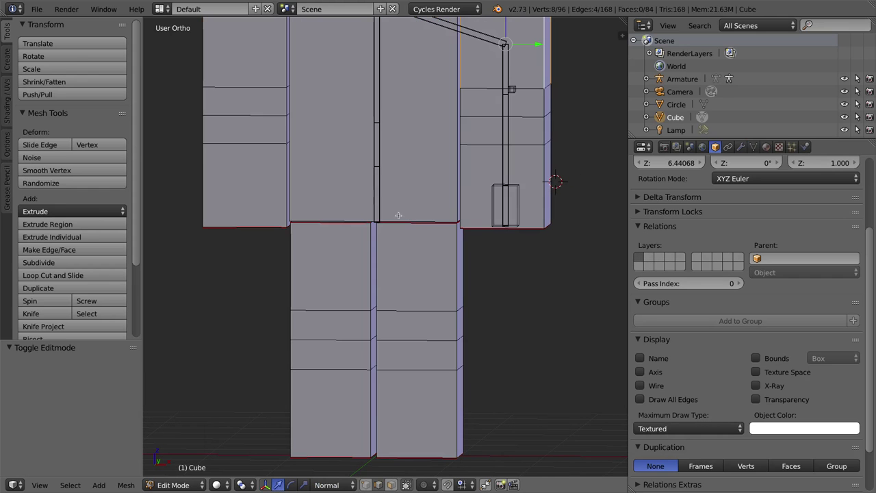
{"action": "left_click", "coordinate": [391, 484]}
{"action": "key", "text": "z"}
{"action": "right_click", "coordinate": [419, 221]}
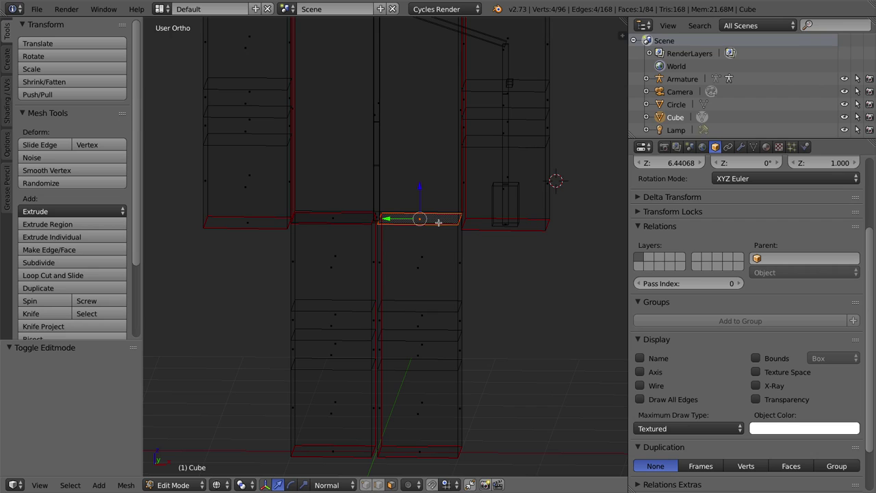
{"action": "key", "text": "shift+s"}
{"action": "key", "text": "shift+s"}
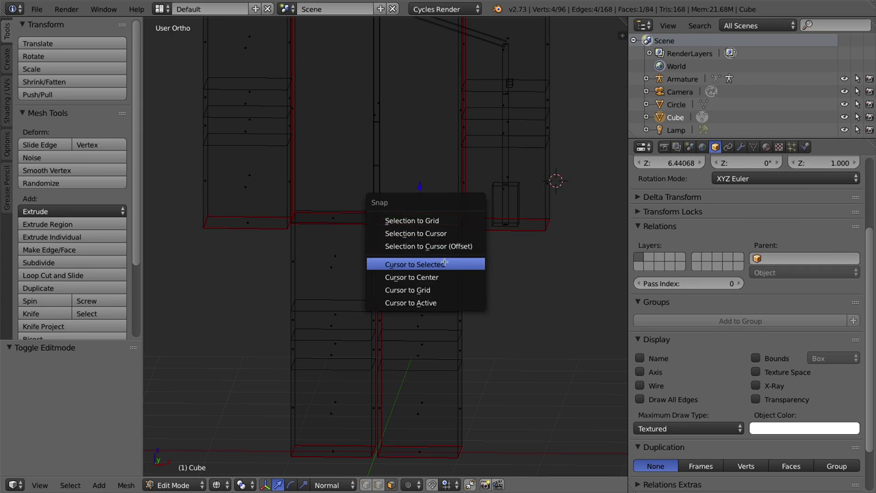
{"action": "left_click", "coordinate": [445, 262]}
Add a new bone at the 3D cursor in the armature's Edit Mode.
{"action": "key", "text": "Tab"}
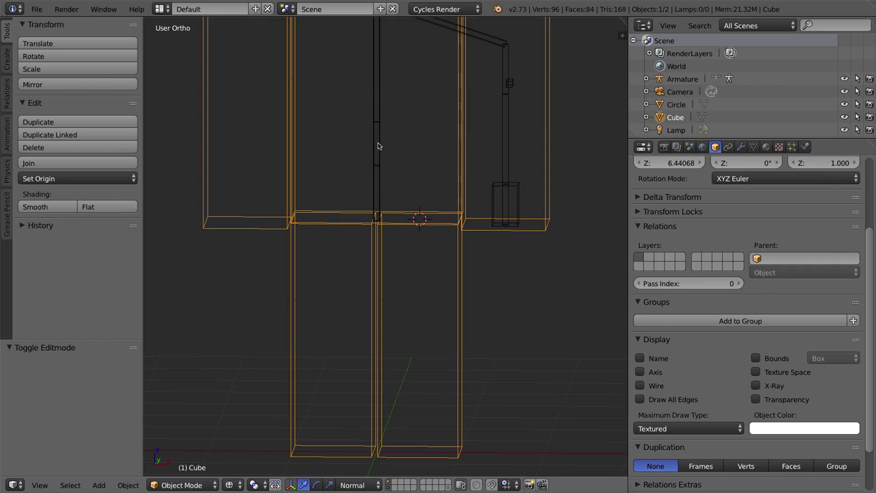
{"action": "right_click", "coordinate": [379, 147]}
{"action": "key", "text": "Tab"}
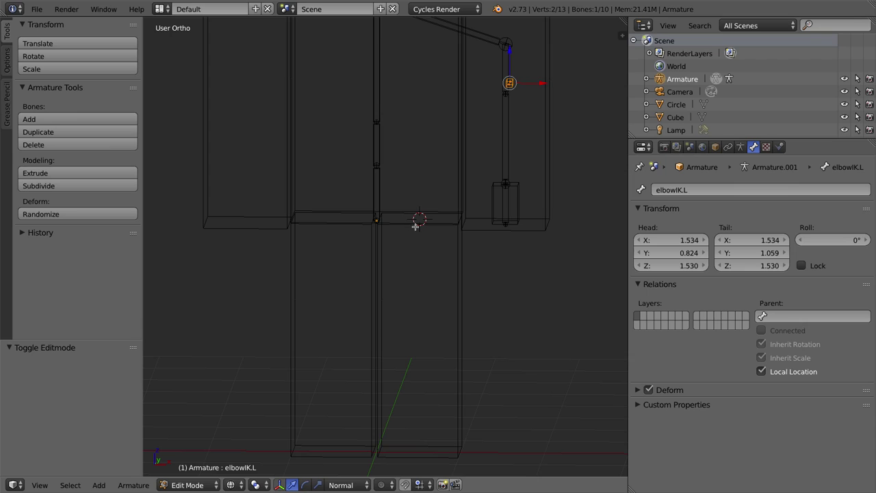
{"action": "key", "text": "shift+a"}
{"action": "key", "text": "KP_1"}
Drag the new bone's tip down along Z to the bottom of the left leg (Z -2.771).
{"action": "right_click", "coordinate": [425, 157]}
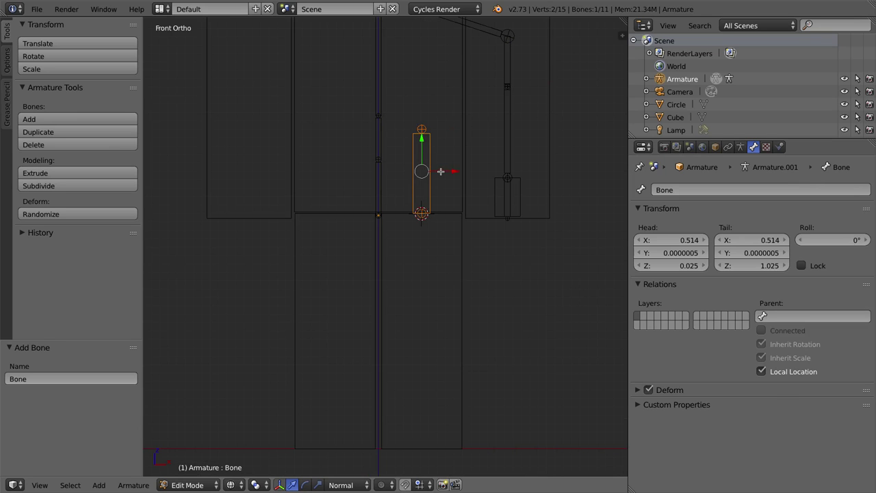
{"action": "right_click", "coordinate": [421, 130]}
{"action": "key", "text": "g"}
{"action": "key", "text": "z"}
{"action": "key", "text": "z"}
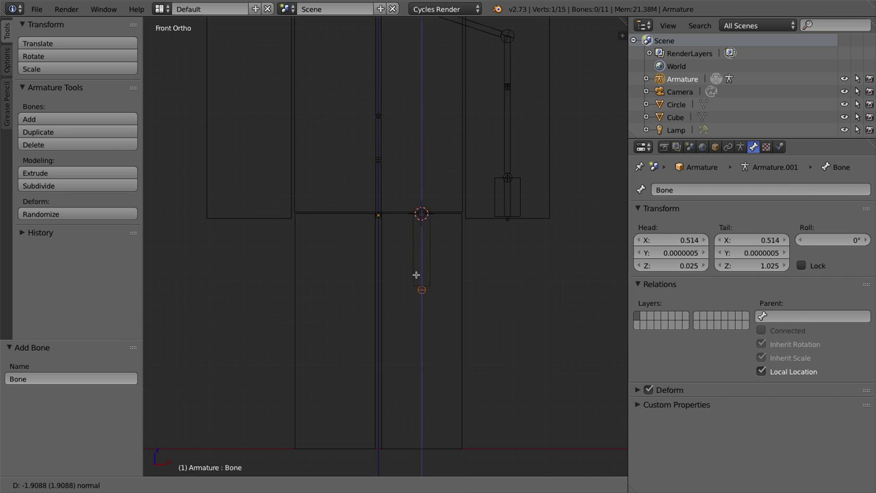
{"action": "left_click", "coordinate": [432, 414]}
{"action": "middle_click_drag", "start_coordinate": [434, 404], "coordinate": [414, 322], "text": "shift"}
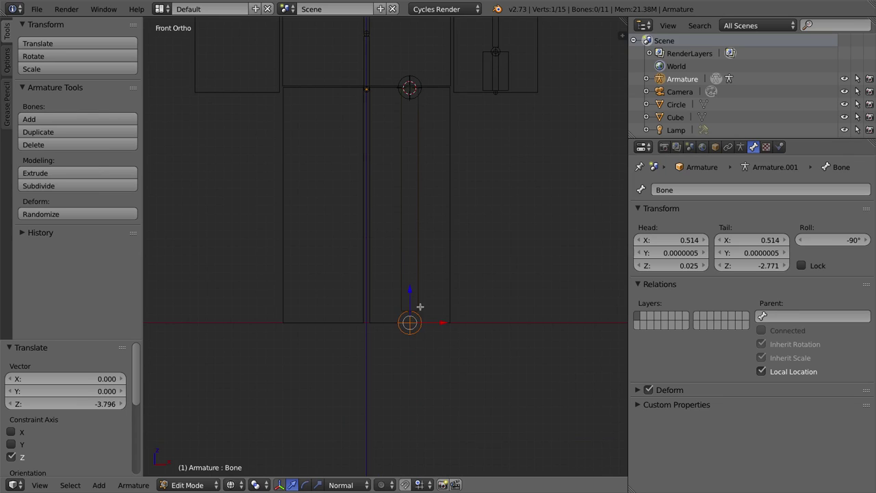
{"action": "right_click", "coordinate": [414, 167]}
Subdivide the leg bone with 2 cuts into three chained bones.
{"action": "key", "text": "w"}
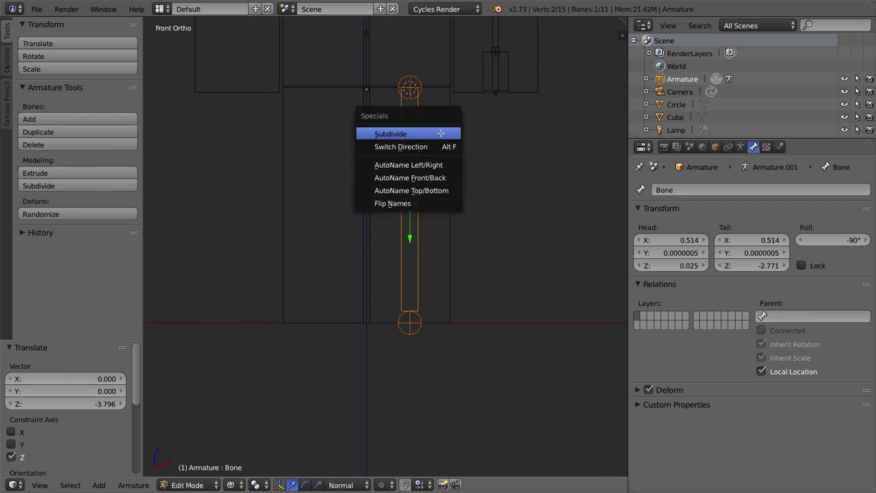
{"action": "left_click", "coordinate": [441, 133]}
{"action": "left_click", "coordinate": [133, 379]}
Lower the two joints along Z to match the leg's sections.
{"action": "right_click", "coordinate": [416, 301]}
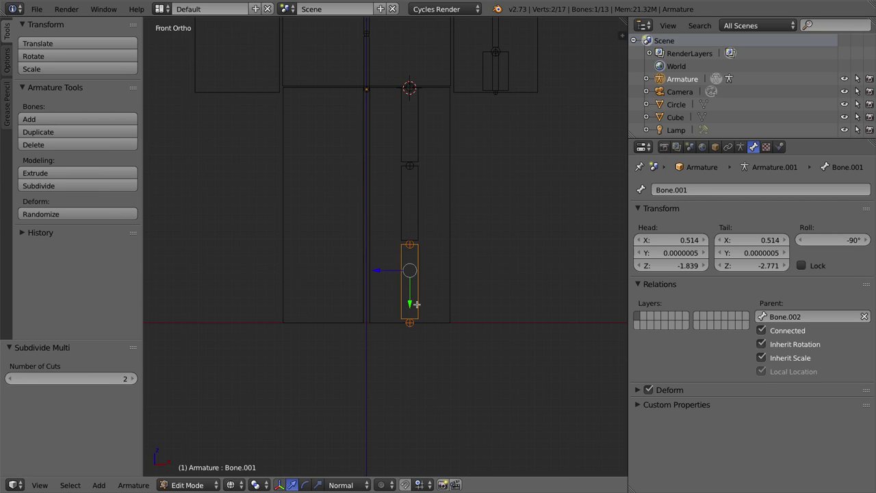
{"action": "right_click", "coordinate": [413, 242]}
{"action": "left_click_drag", "start_coordinate": [411, 213], "coordinate": [410, 264]}
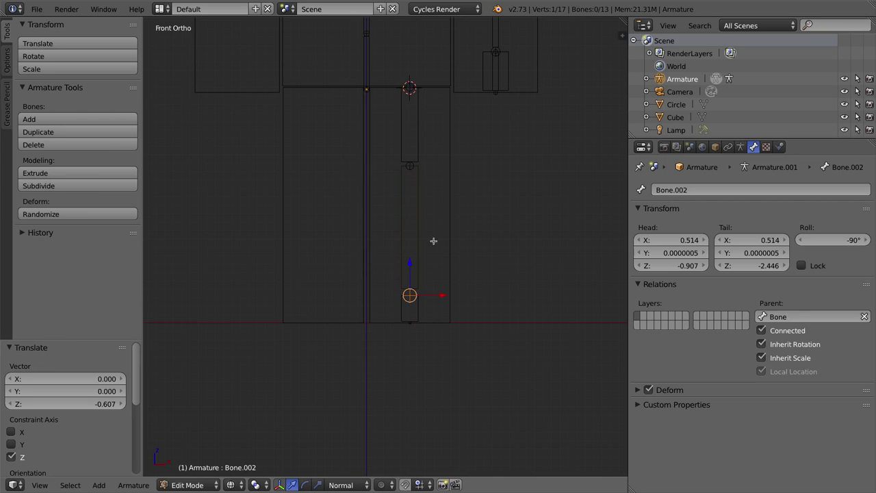
{"action": "right_click", "coordinate": [409, 165]}
{"action": "left_click_drag", "start_coordinate": [412, 137], "coordinate": [411, 166]}
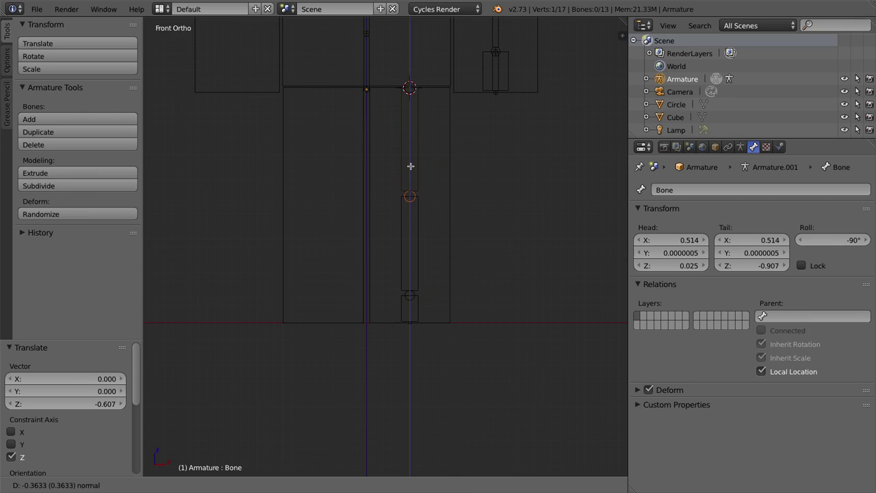
{"action": "left_click_drag", "start_coordinate": [411, 165], "coordinate": [411, 165]}
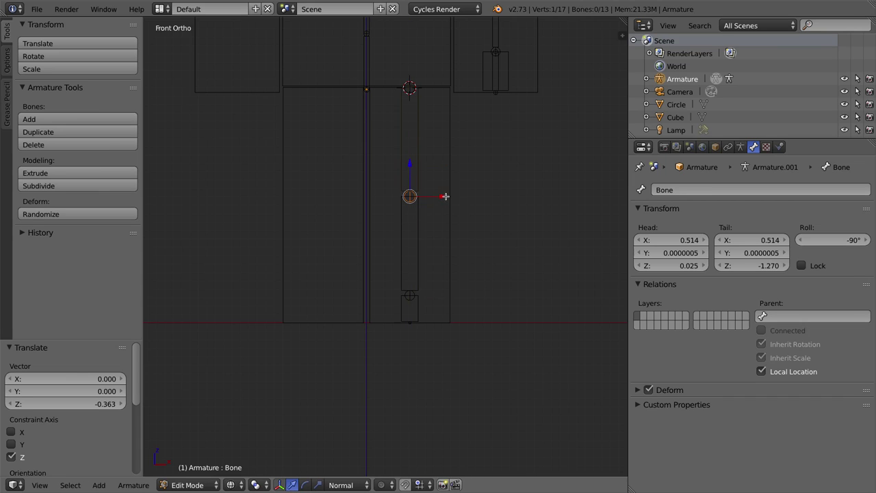
Switch from the armature to editing the Cube body mesh.
{"action": "key", "text": "Tab"}
{"action": "right_click", "coordinate": [452, 134]}
{"action": "key", "text": "Tab"}
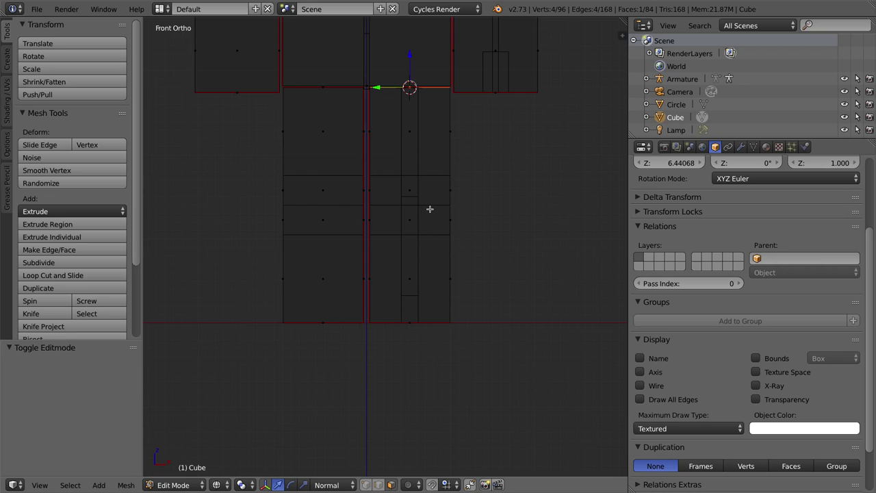
Select three horizontal edge loops on the left leg in edge select mode.
{"action": "key", "text": "ctrl+Tab"}
{"action": "key", "text": "2"}
{"action": "right_click", "coordinate": [437, 173]}
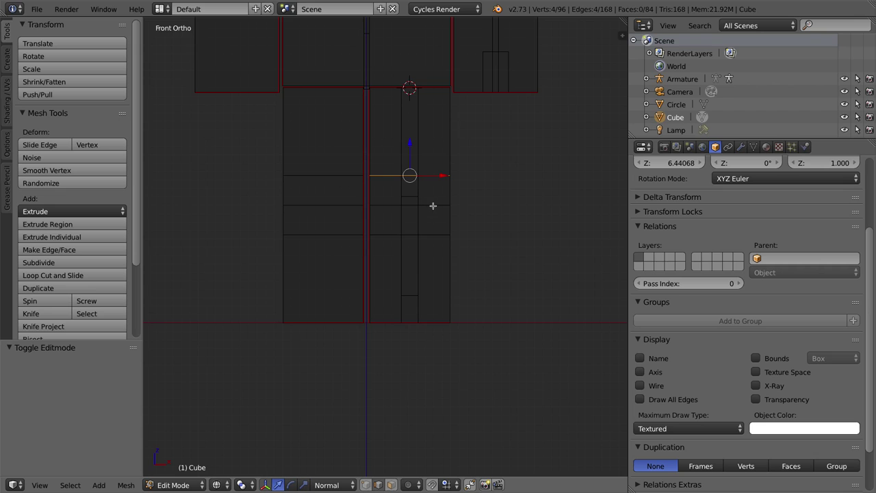
{"action": "right_click", "coordinate": [431, 203], "text": "alt+shift"}
{"action": "right_click", "coordinate": [434, 234], "text": "alt+shift"}
Move the selected edge loops to knee height, -0.076 in Z, in front view.
{"action": "middle_click_drag", "start_coordinate": [457, 200], "coordinate": [406, 224]}
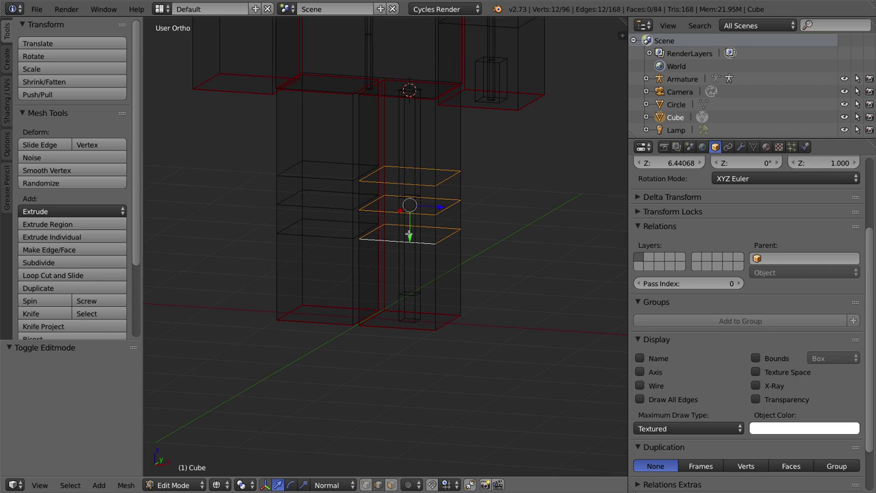
{"action": "left_click_drag", "start_coordinate": [409, 235], "coordinate": [407, 219]}
{"action": "key", "text": "KP_1"}
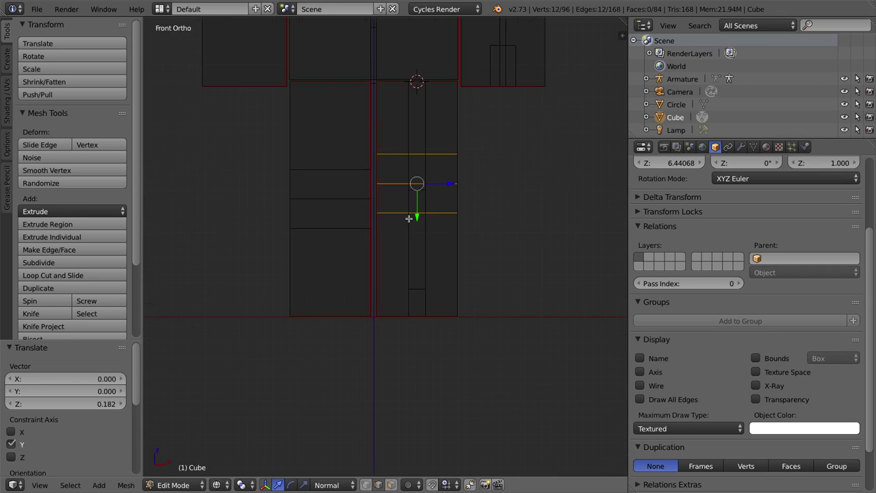
{"action": "left_click_drag", "start_coordinate": [416, 217], "coordinate": [419, 224]}
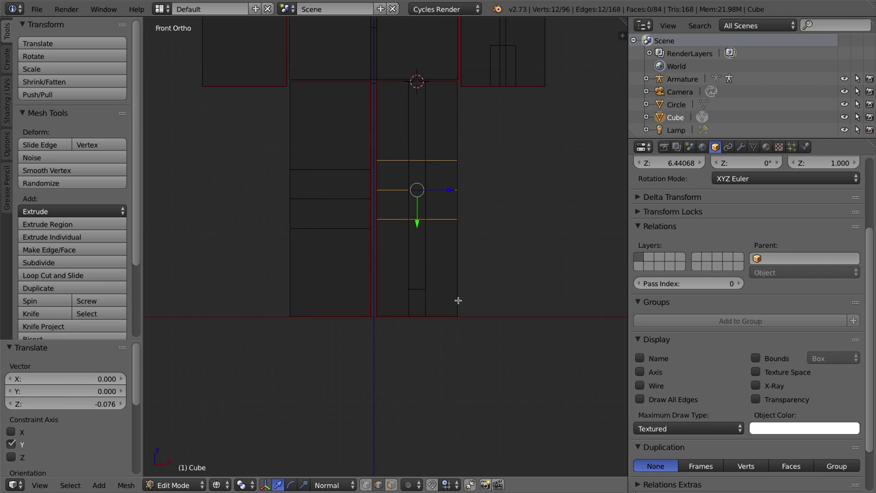
{"action": "left_click", "coordinate": [220, 483]}
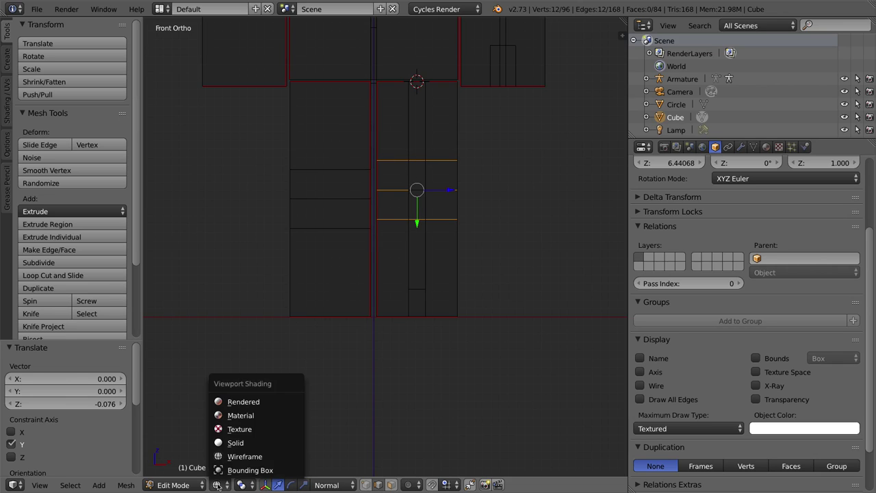
Switch to Material shading and nudge the lowest knee loop out and back.
{"action": "left_click", "coordinate": [252, 414]}
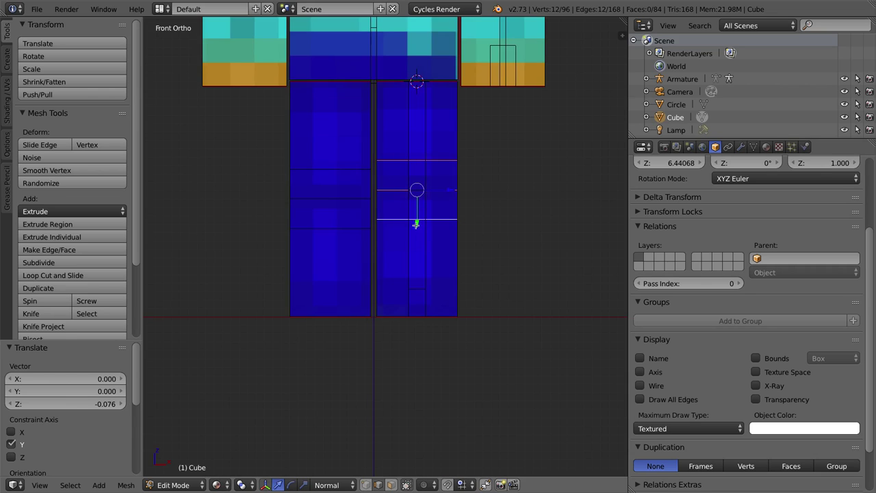
{"action": "key", "text": "e"}
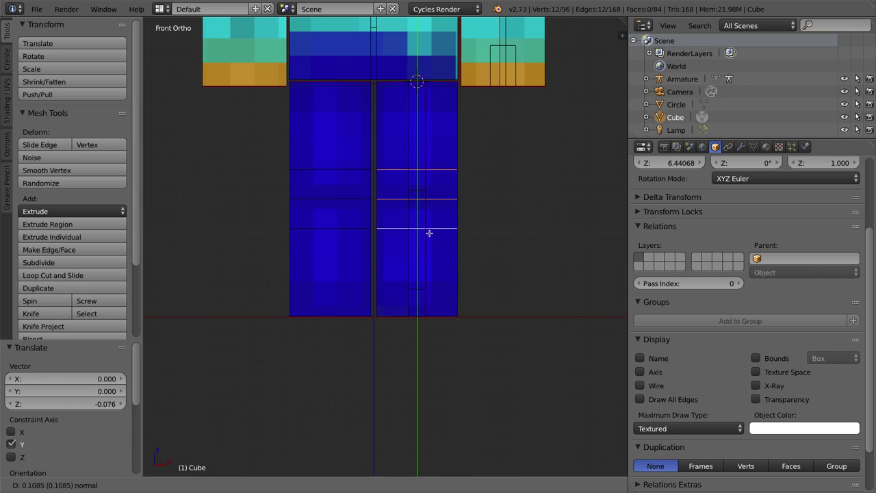
{"action": "left_click", "coordinate": [429, 233]}
{"action": "key", "text": "e"}
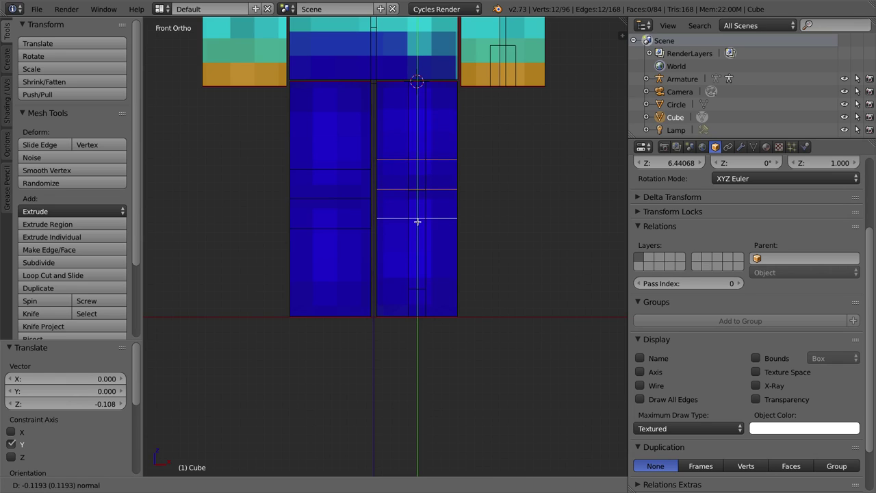
{"action": "left_click", "coordinate": [417, 222]}
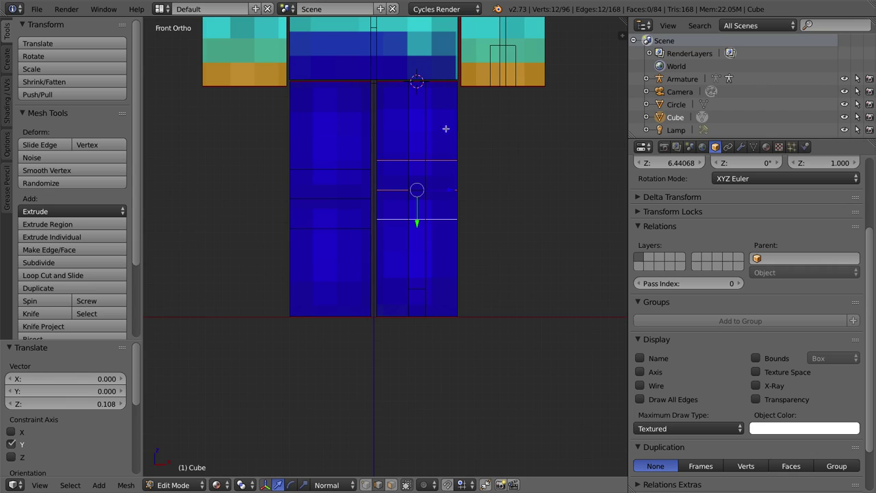
Recentre the view on the legs and return to Object Mode.
{"action": "scroll", "coordinate": [409, 86], "scroll_direction": "down", "scroll_amount": 5}
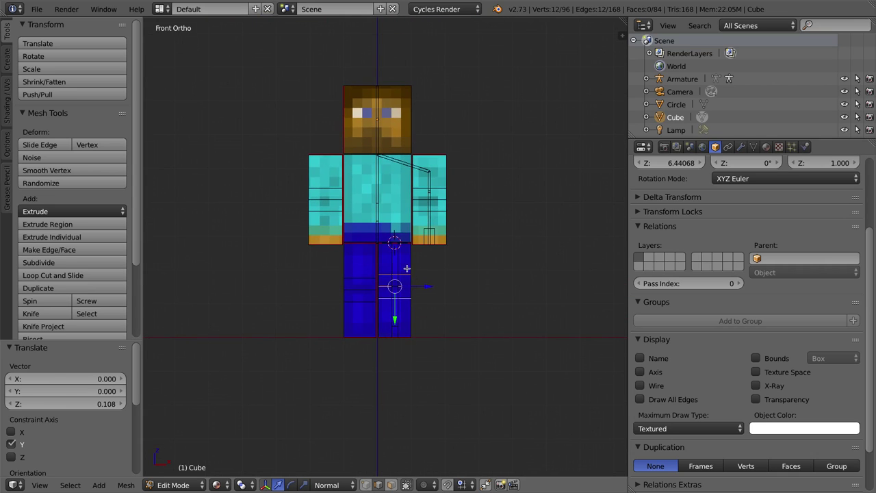
{"action": "scroll", "coordinate": [414, 142], "scroll_direction": "up", "scroll_amount": 5}
{"action": "middle_click_drag", "start_coordinate": [418, 308], "coordinate": [405, 209], "text": "shift"}
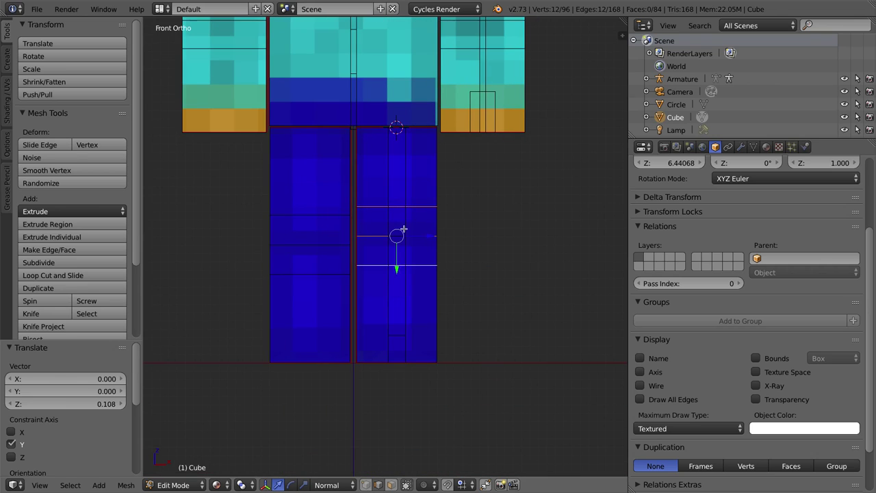
{"action": "key", "text": "Tab"}
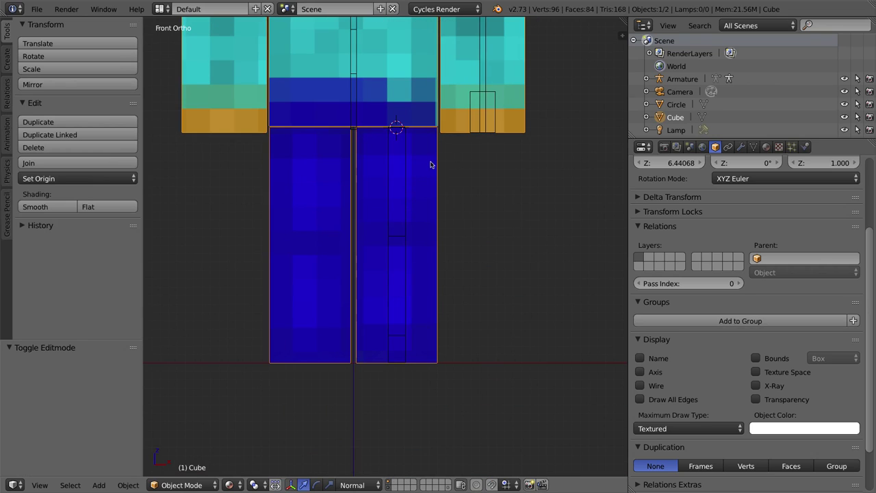
Make the three left-leg bones thinner with Ctrl+Alt+S in the armature's Edit Mode.
{"action": "right_click", "coordinate": [403, 170]}
{"action": "key", "text": "Tab"}
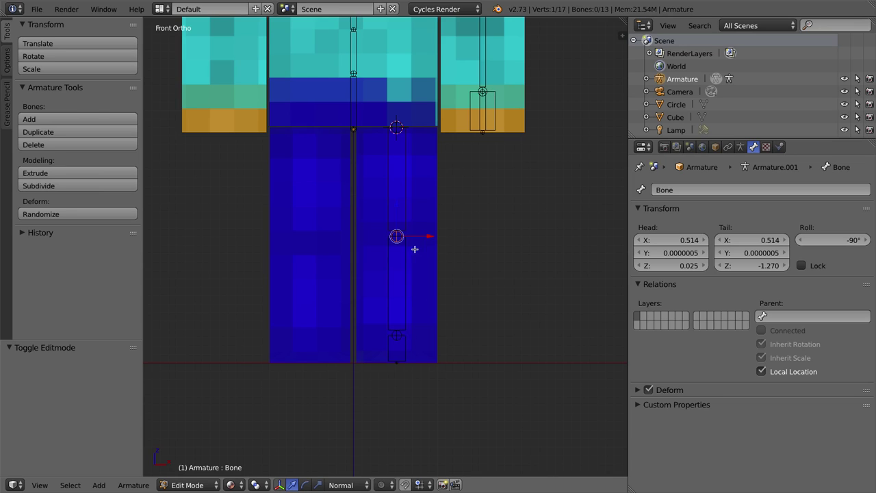
{"action": "left_click", "coordinate": [410, 178]}
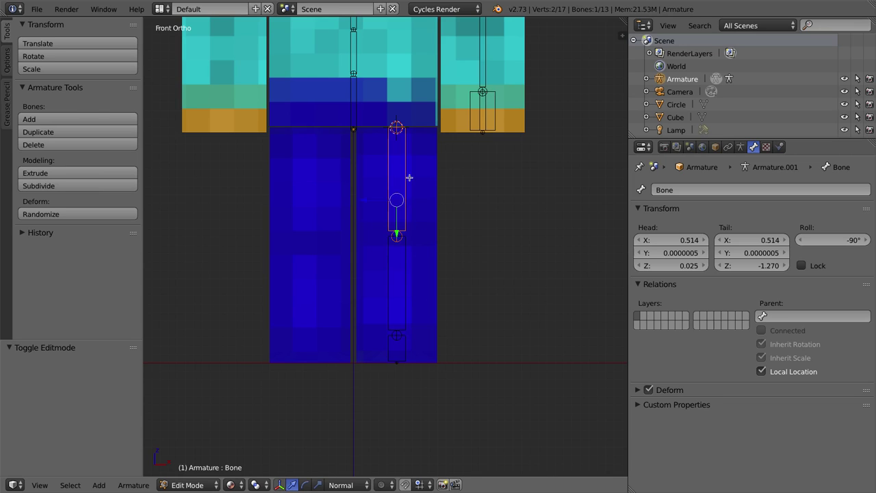
{"action": "left_click", "coordinate": [408, 280], "text": "shift"}
{"action": "left_click", "coordinate": [407, 348], "text": "shift"}
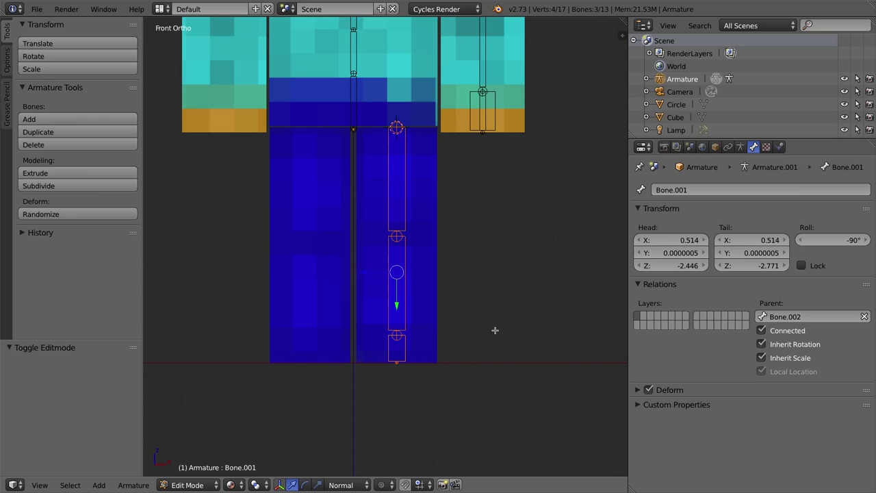
{"action": "key", "text": "ctrl+alt+s"}
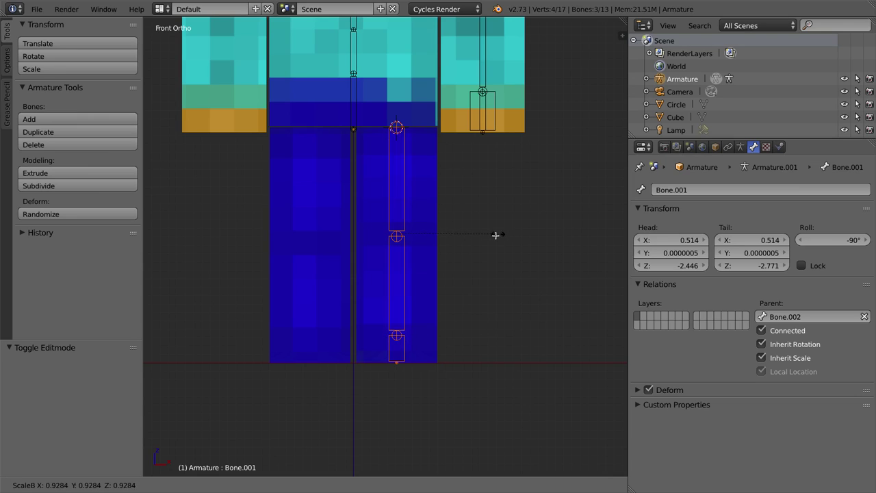
{"action": "left_click", "coordinate": [424, 259]}
Name the upper leg bone legUpper.L and the lower one legLower.L.
{"action": "right_click", "coordinate": [401, 144]}
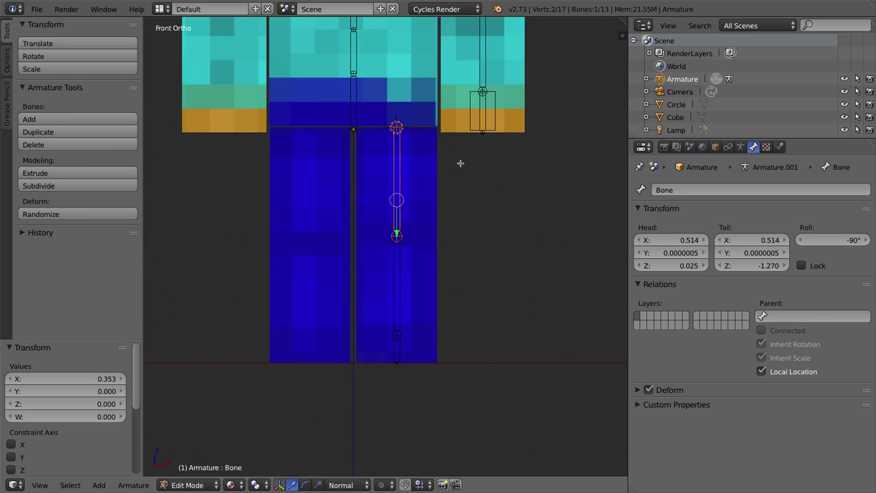
{"action": "left_click", "coordinate": [693, 189]}
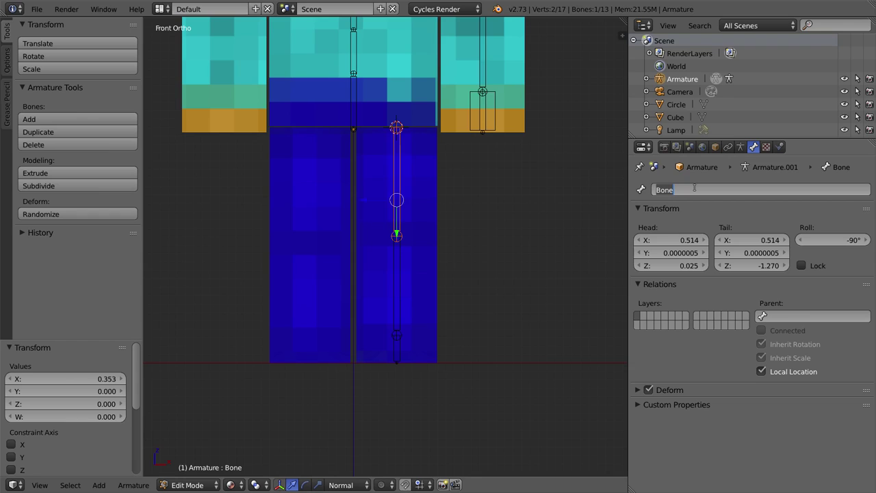
{"action": "type", "text": "legUpper.L"}
{"action": "key", "text": "Return"}
{"action": "right_click", "coordinate": [399, 254]}
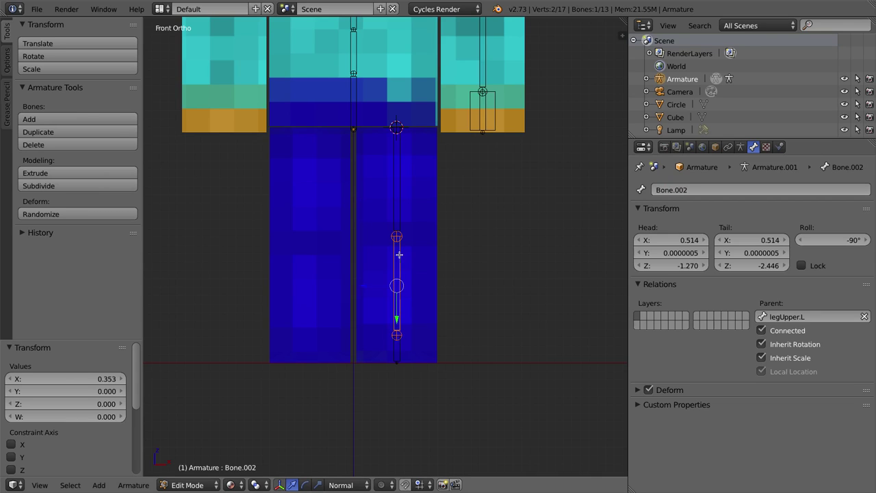
{"action": "left_click", "coordinate": [700, 188]}
{"action": "key", "text": "BackSpace"}
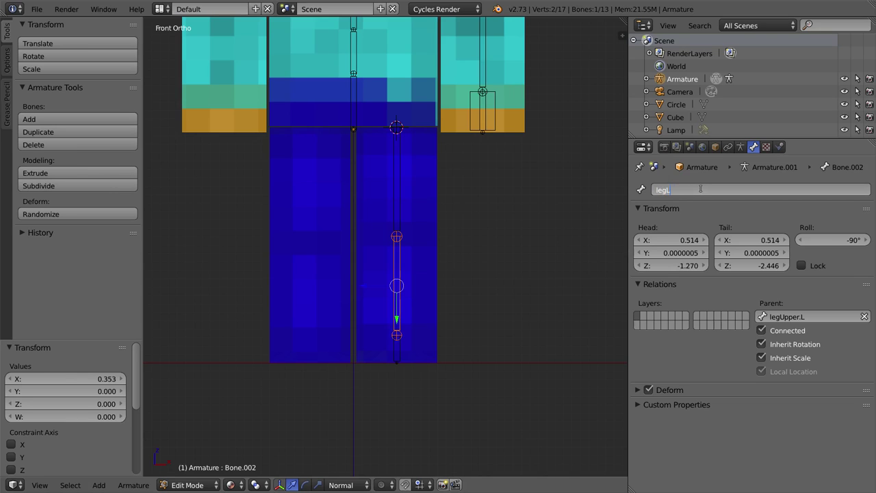
{"action": "type", "text": "legLower.L"}
{"action": "key", "text": "Return"}
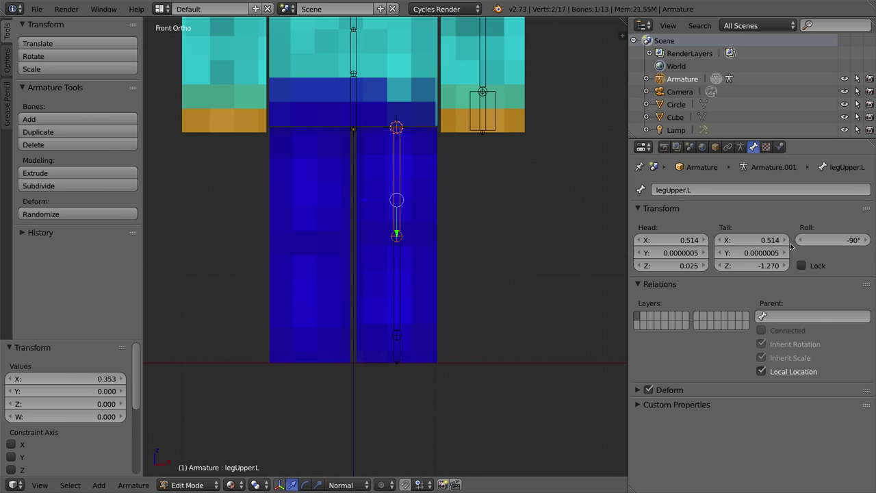
Name the bottom bone foot.L.
{"action": "left_click", "coordinate": [400, 348], "text": "ctrl"}
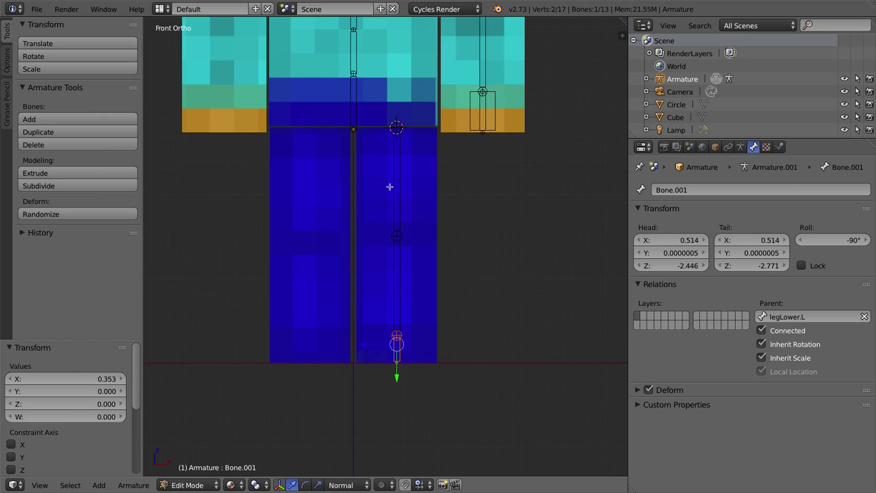
{"action": "right_click", "coordinate": [401, 273]}
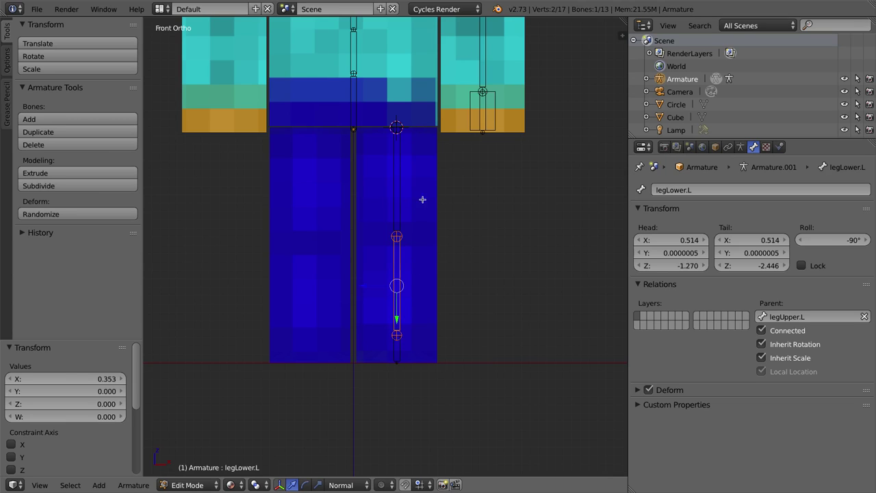
{"action": "key", "text": "e"}
{"action": "left_click", "coordinate": [394, 350]}
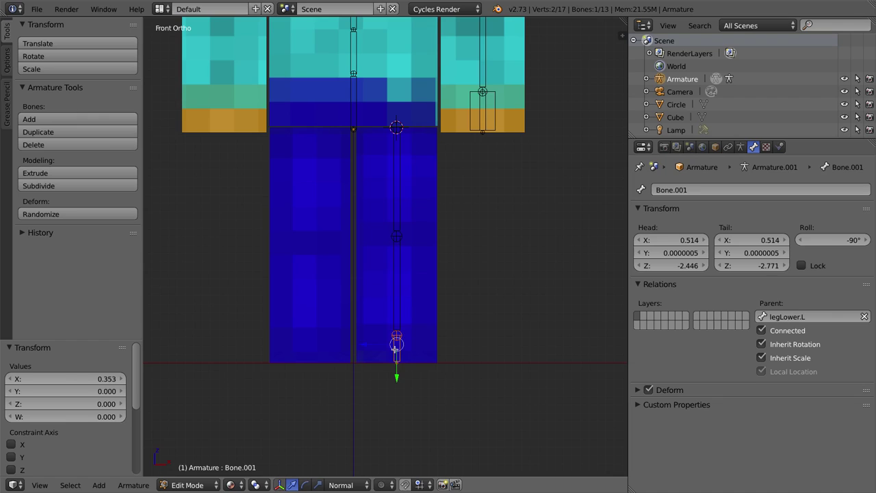
{"action": "left_click", "coordinate": [696, 190]}
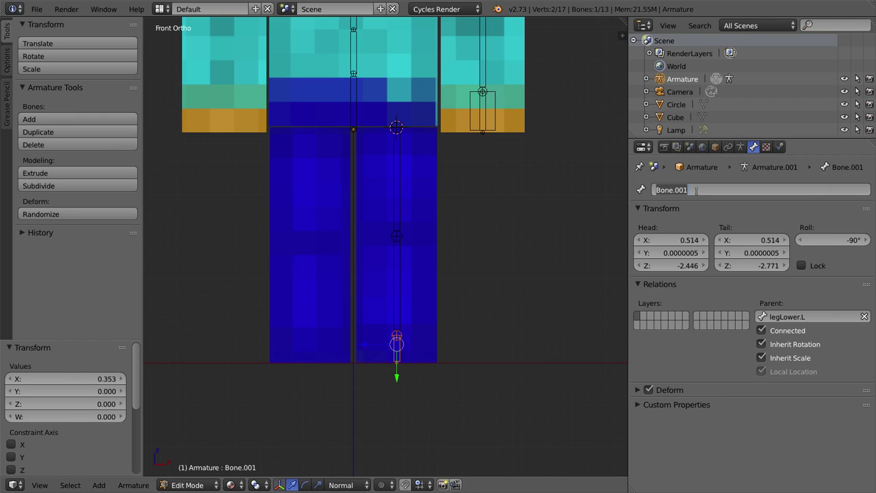
{"action": "type", "text": "foot.L"}
{"action": "key", "text": "Return"}
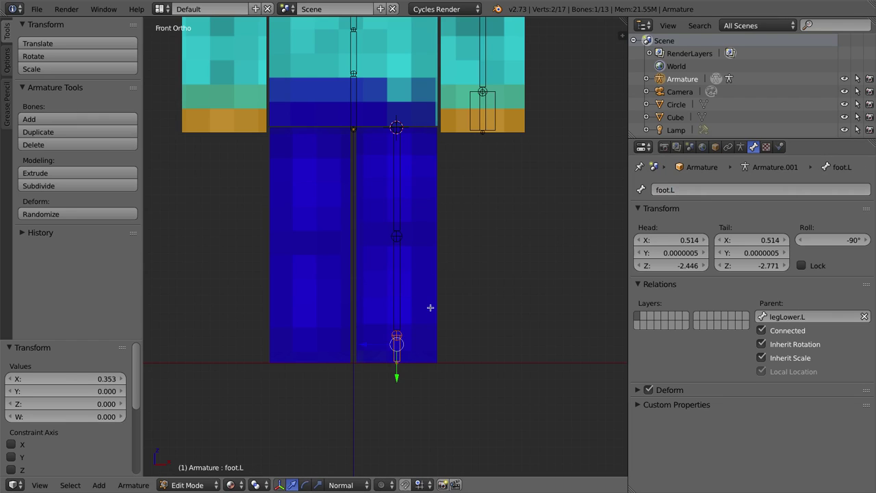
{"action": "left_click", "coordinate": [397, 334]}
Extrude a new bone 0.4 units straight down from the leg joint and widen it.
{"action": "middle_click_drag", "start_coordinate": [402, 334], "coordinate": [377, 199], "text": "shift"}
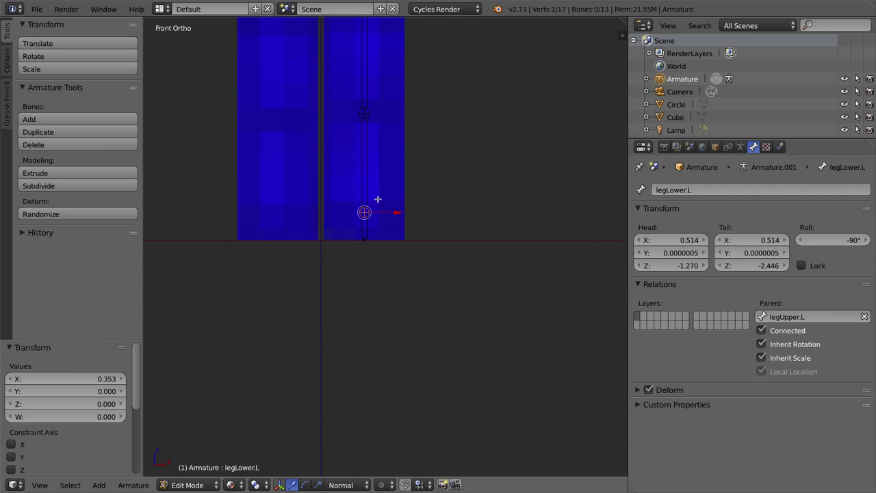
{"action": "scroll", "coordinate": [377, 197], "scroll_direction": "down", "scroll_amount": 3}
{"action": "scroll", "coordinate": [373, 219], "scroll_direction": "up", "scroll_amount": 7}
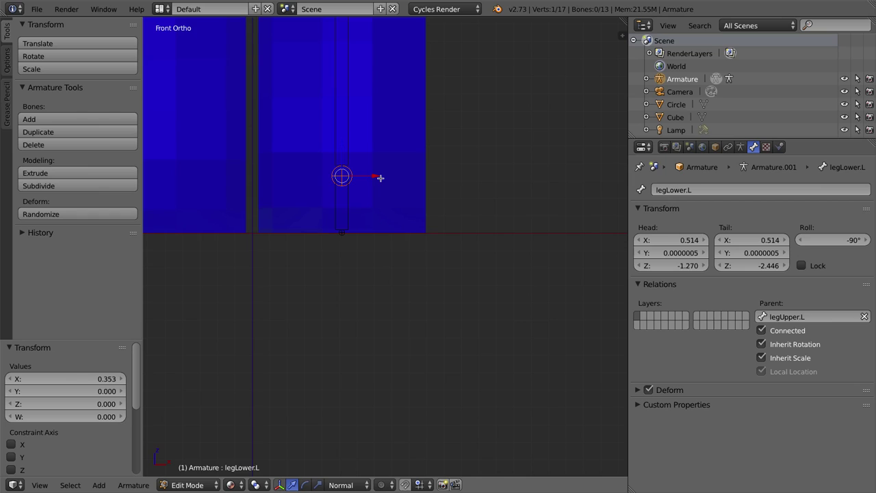
{"action": "key", "text": "KP_3"}
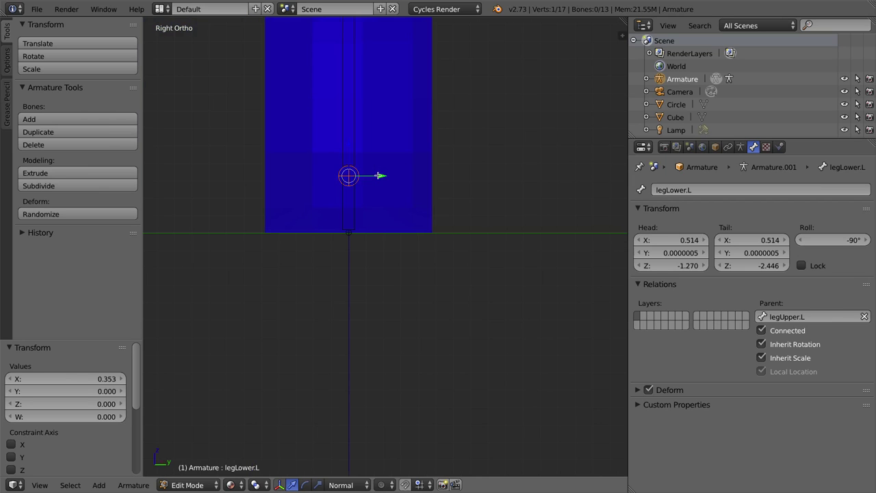
{"action": "key", "text": "KP_1"}
{"action": "key", "text": "e"}
{"action": "key", "text": "z"}
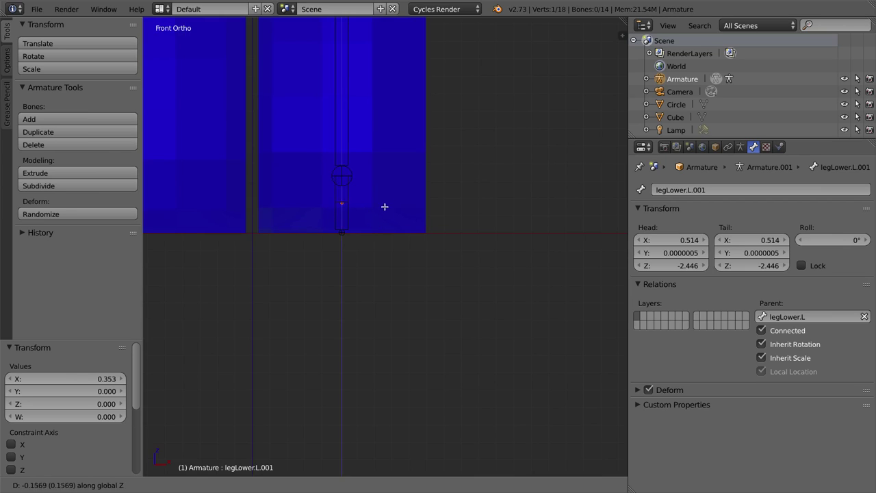
{"action": "left_click", "coordinate": [344, 239]}
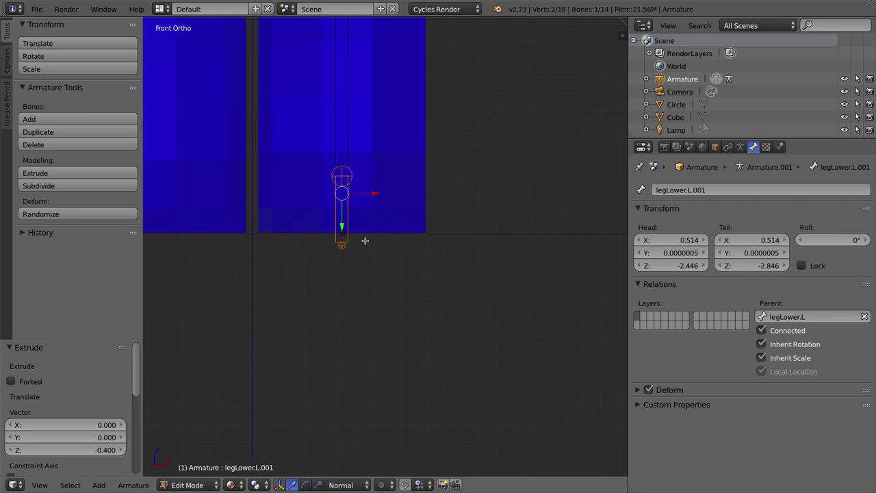
{"action": "key", "text": "ctrl+alt+s"}
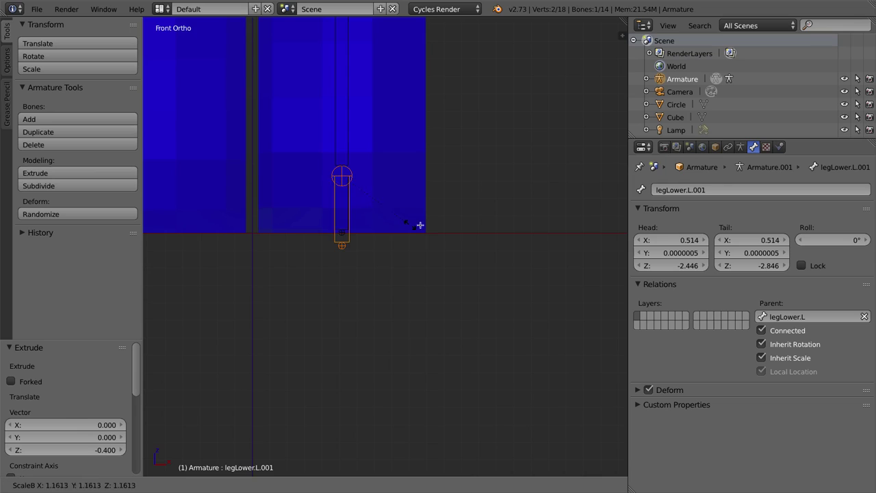
{"action": "left_click", "coordinate": [592, 240]}
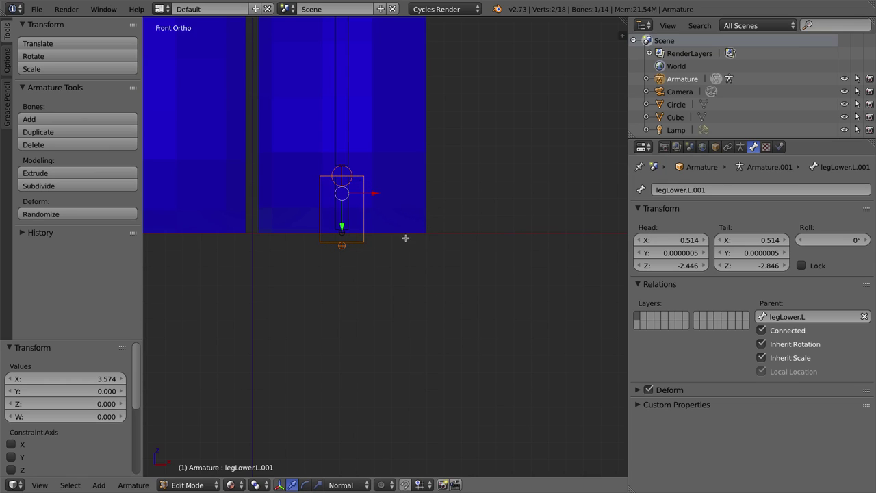
Rename the new bone footIK.L and clear its legLower.L parent.
{"action": "double_click", "coordinate": [716, 194]}
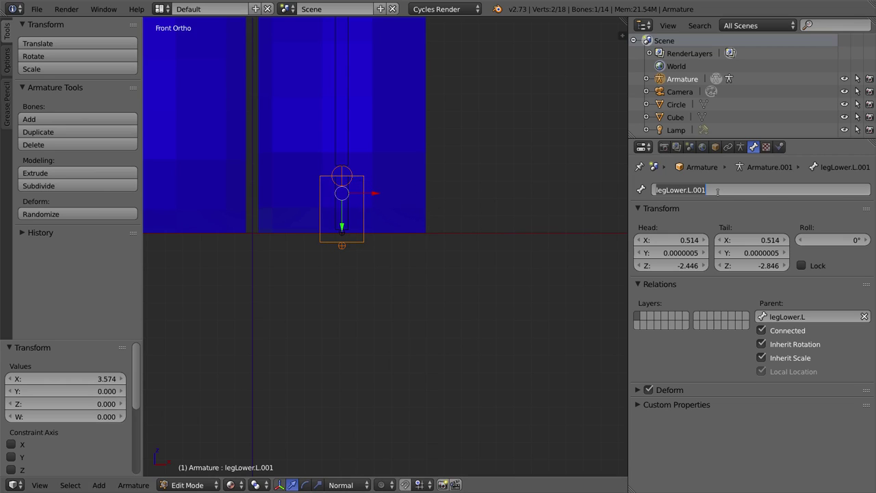
{"action": "type", "text": "footIK.L"}
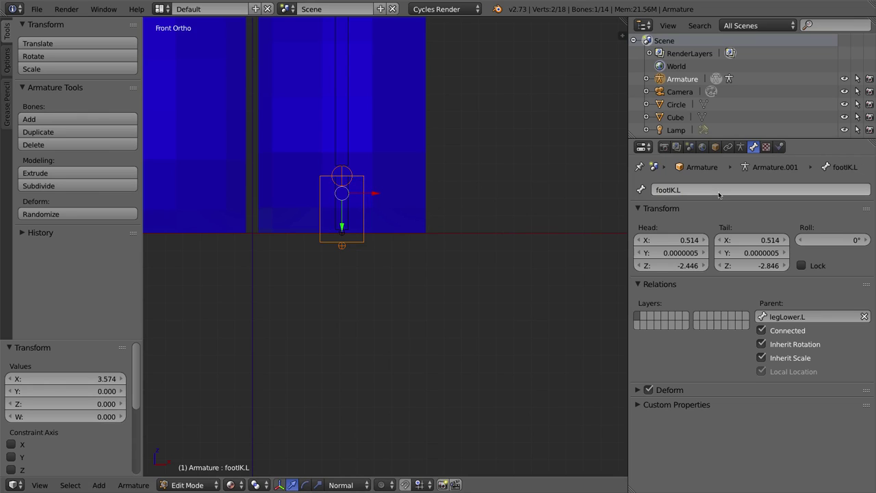
{"action": "key", "text": "Return"}
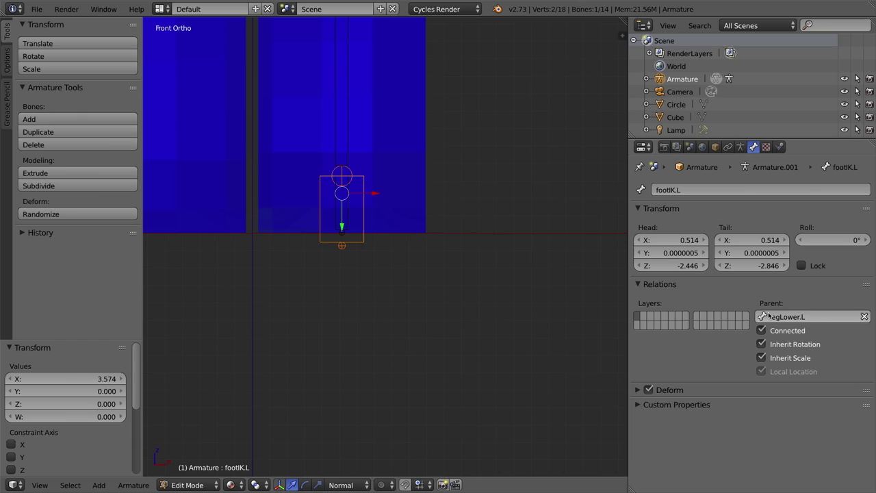
{"action": "left_click", "coordinate": [864, 316]}
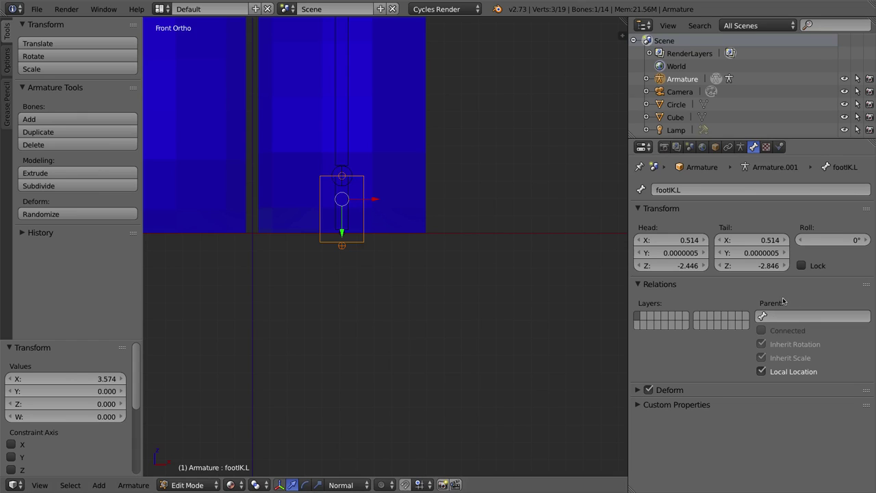
Select the left upper-leg joint and switch to the side view.
{"action": "right_click", "coordinate": [361, 196]}
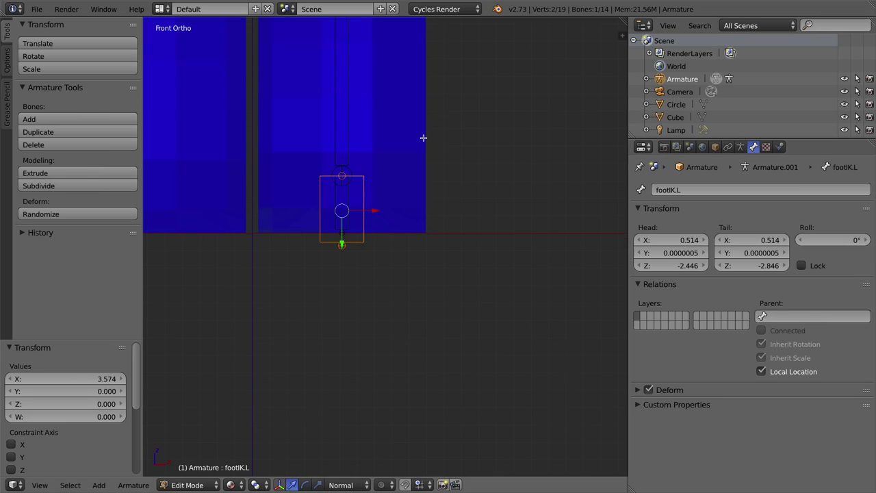
{"action": "scroll", "coordinate": [384, 172], "scroll_direction": "up", "scroll_amount": 5, "text": "shift"}
{"action": "right_click", "coordinate": [385, 146]}
{"action": "key", "text": "KP_3"}
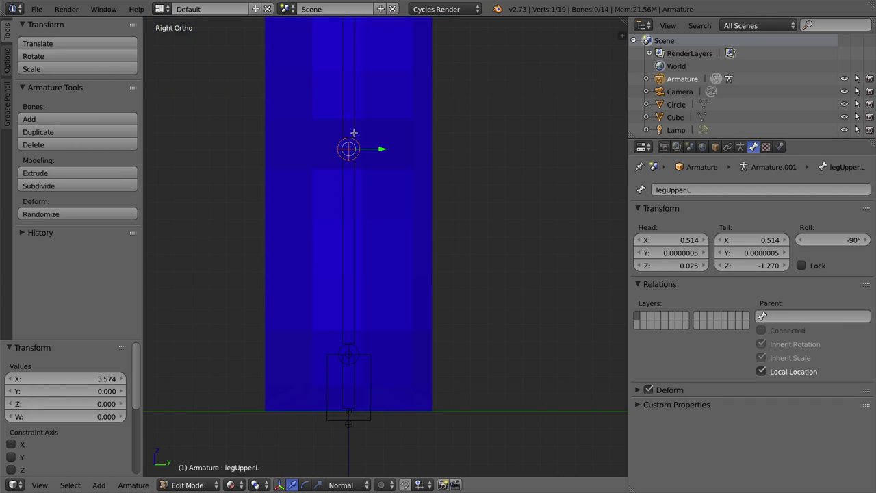
Extrude a new bone out from the left knee along Y.
{"action": "key", "text": "e"}
{"action": "key", "text": "y"}
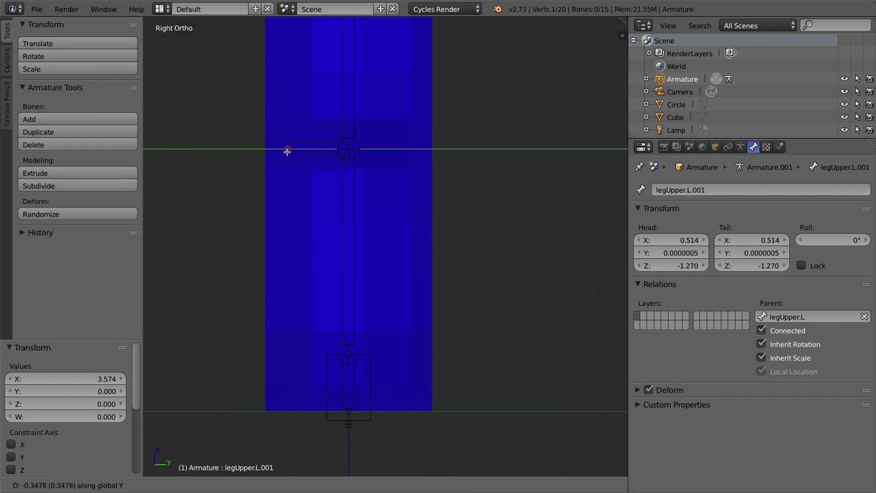
{"action": "left_click", "coordinate": [305, 146]}
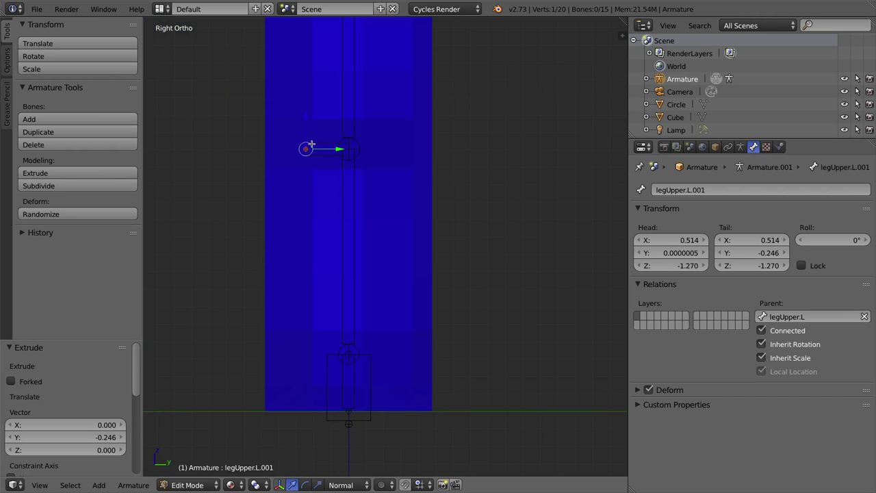
{"action": "scroll", "coordinate": [305, 145], "scroll_direction": "down", "scroll_amount": 6}
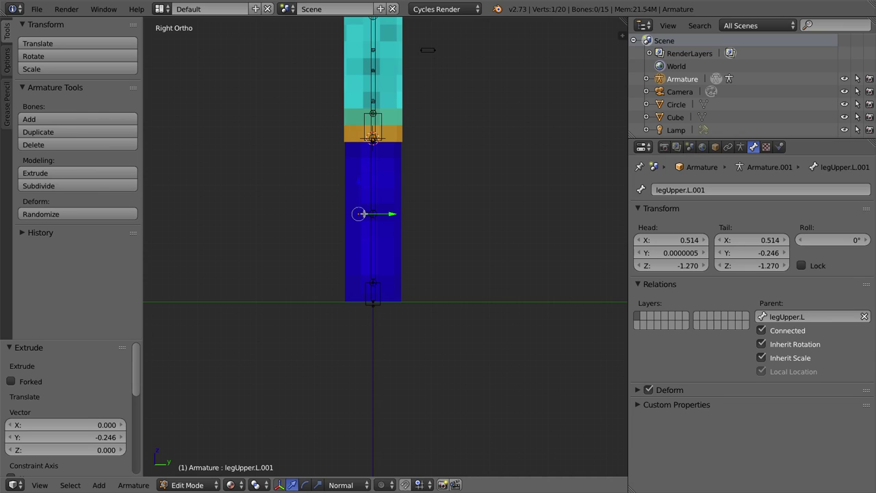
{"action": "scroll", "coordinate": [370, 217], "scroll_direction": "down", "scroll_amount": 1}
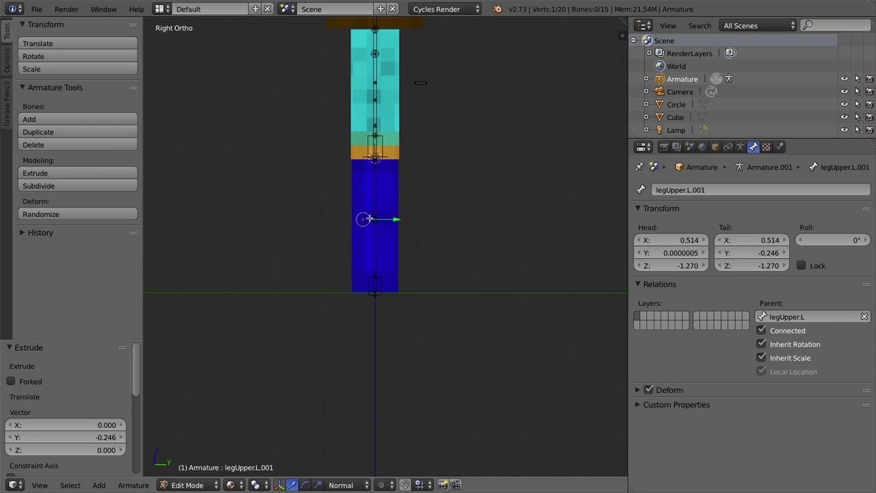
{"action": "scroll", "coordinate": [370, 217], "scroll_direction": "up", "scroll_amount": 4}
Rename the knee bone kneeIK.L and clear its legUpper.L parent.
{"action": "right_click", "coordinate": [349, 188]}
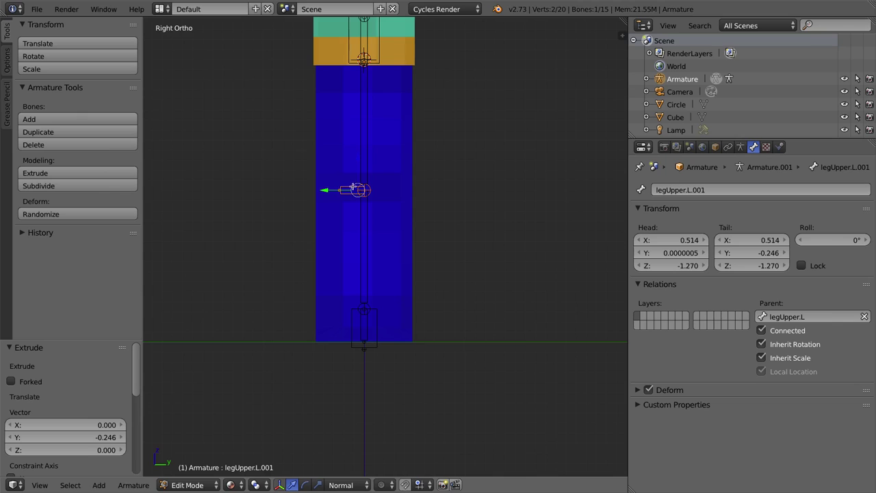
{"action": "left_click", "coordinate": [753, 191]}
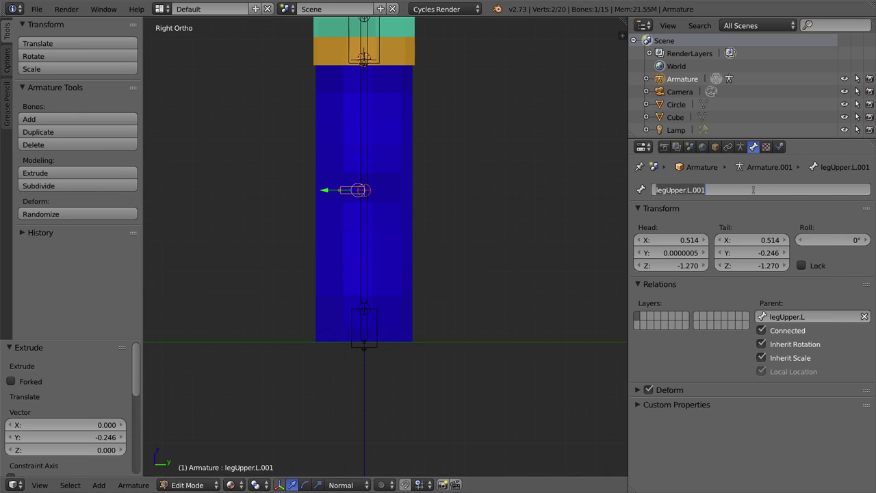
{"action": "type", "text": "kneeIK.L"}
{"action": "key", "text": "Return"}
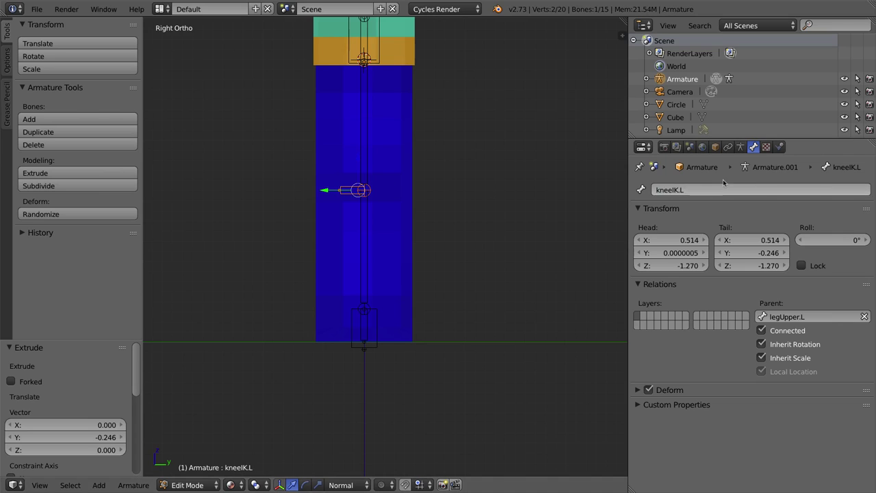
{"action": "left_click", "coordinate": [864, 316]}
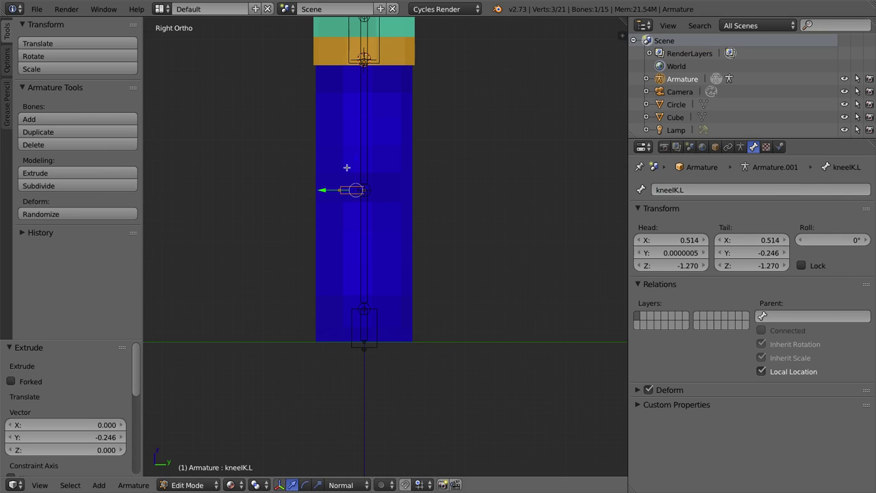
Move kneeIK.L along Y, clear of the knee, to Y -1.825.
{"action": "right_click", "coordinate": [349, 188]}
{"action": "key", "text": "g"}
{"action": "key", "text": "y"}
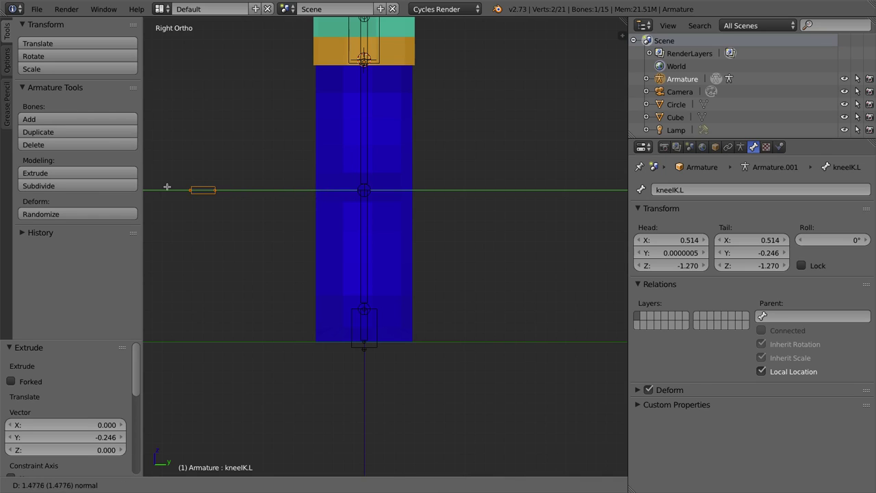
{"action": "left_click", "coordinate": [168, 187]}
{"action": "key", "text": "g"}
{"action": "key", "text": "y"}
{"action": "left_click", "coordinate": [619, 191]}
Move elbowIK.L further out along Y.
{"action": "scroll", "coordinate": [205, 171], "scroll_direction": "down", "scroll_amount": 4}
{"action": "right_click", "coordinate": [421, 83]}
{"action": "key", "text": "g"}
{"action": "key", "text": "y"}
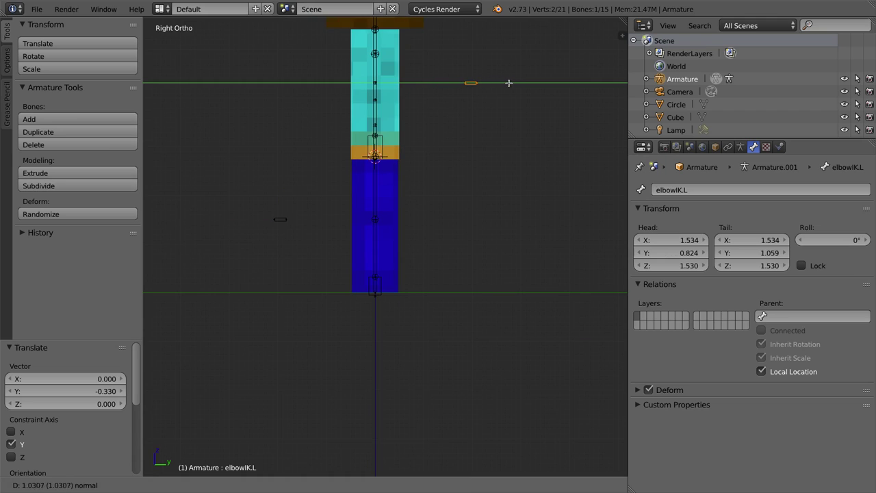
{"action": "left_click", "coordinate": [511, 83]}
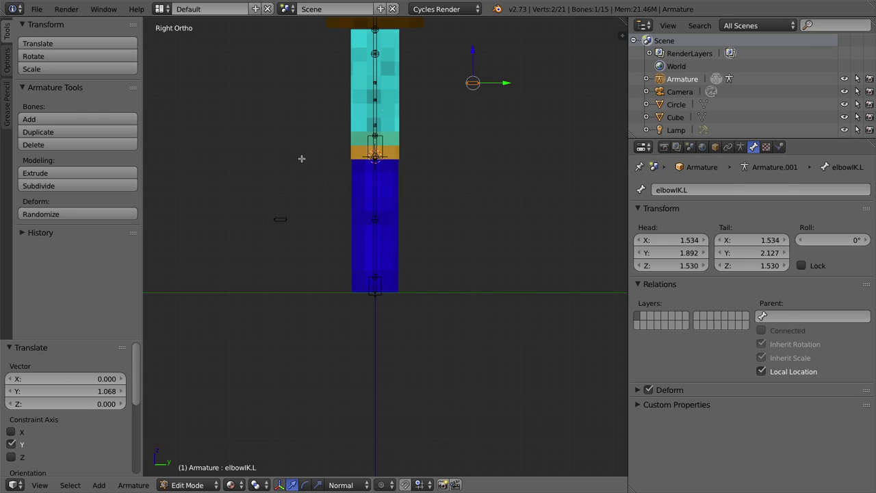
Enlarge the kneeIK.L and elbowIK.L bones to a display size of 3.13.
{"action": "right_click", "coordinate": [279, 218], "text": "shift"}
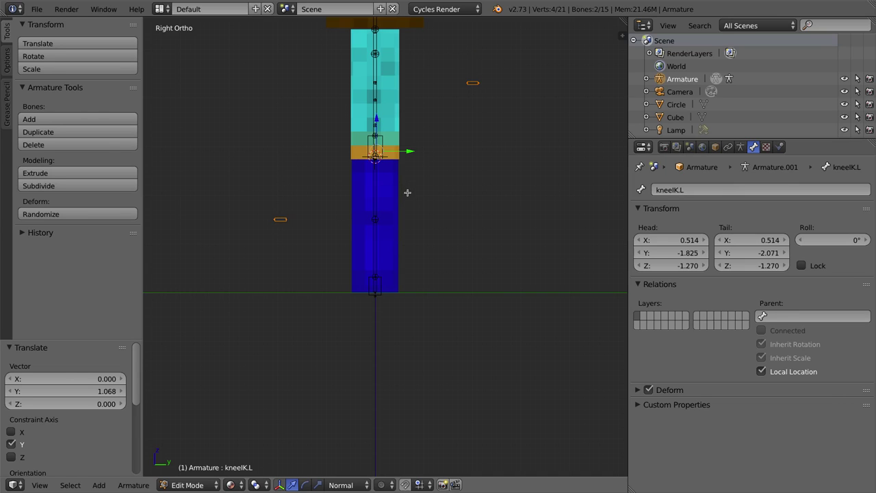
{"action": "key", "text": "ctrl+alt+s"}
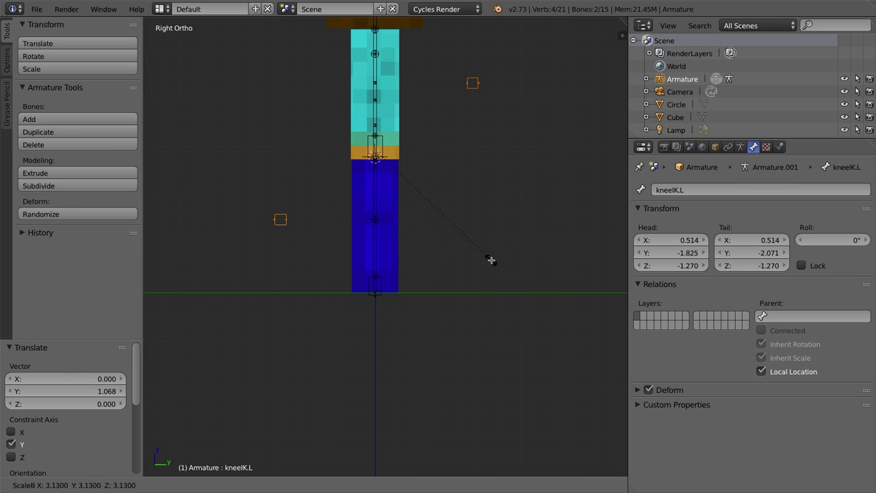
{"action": "left_click", "coordinate": [491, 260]}
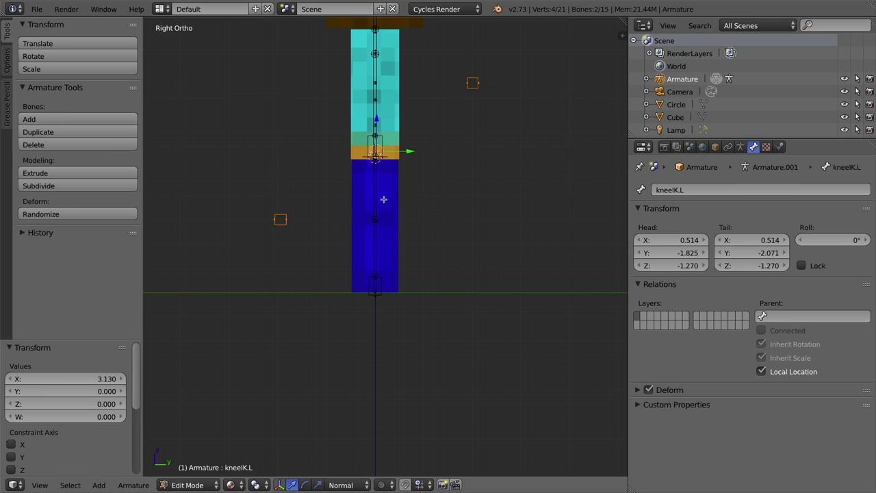
{"action": "scroll", "coordinate": [428, 184], "scroll_direction": "up", "scroll_amount": 4}
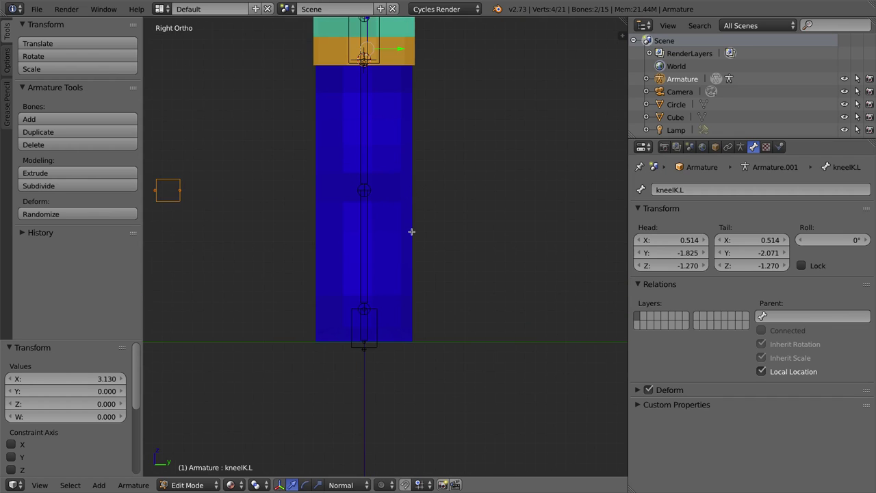
{"action": "middle_click_drag", "start_coordinate": [313, 164], "coordinate": [392, 217]}
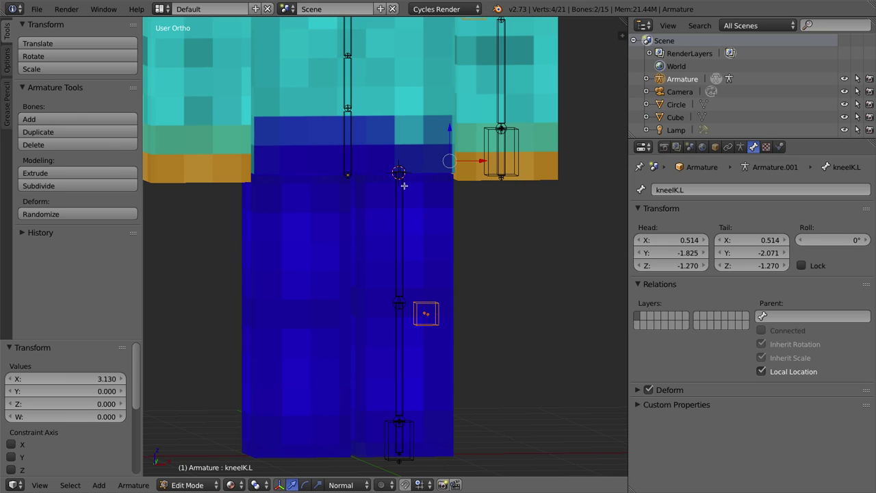
{"action": "right_click", "coordinate": [351, 123]}
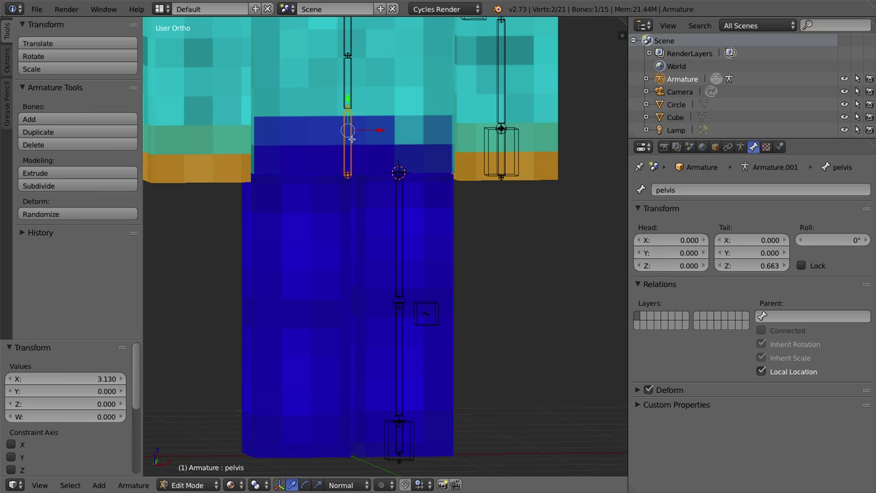
{"action": "left_click", "coordinate": [188, 484]}
Enter Pose Mode, test a pelvis rotation in Front Ortho, and cancel it with Escape.
{"action": "left_click", "coordinate": [192, 442]}
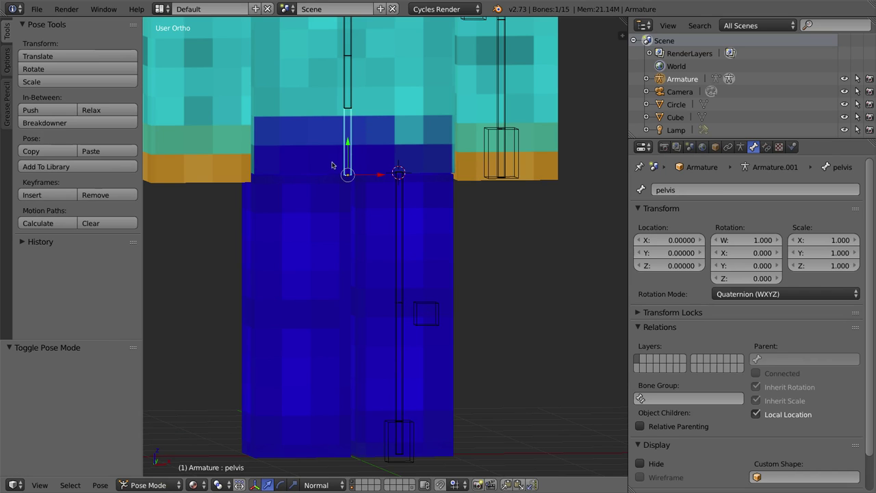
{"action": "scroll", "coordinate": [365, 139], "scroll_direction": "down", "scroll_amount": 3}
{"action": "middle_click_drag", "start_coordinate": [384, 156], "coordinate": [373, 123]}
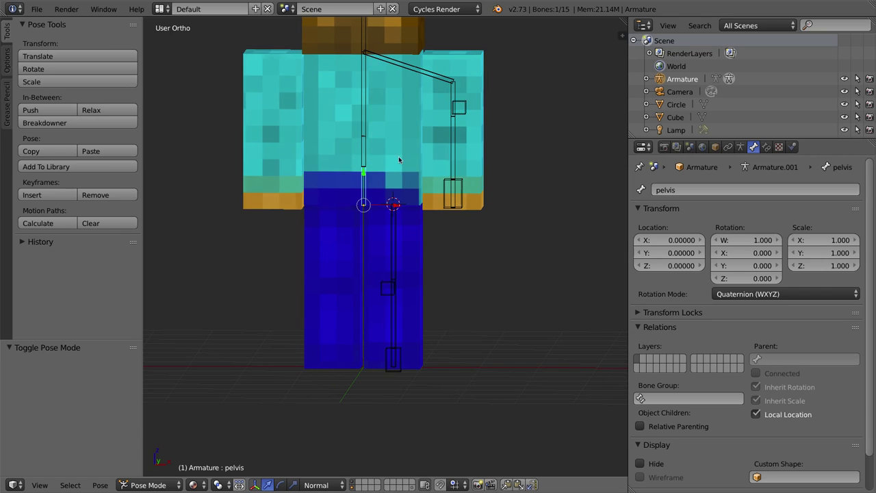
{"action": "key", "text": "KP_1"}
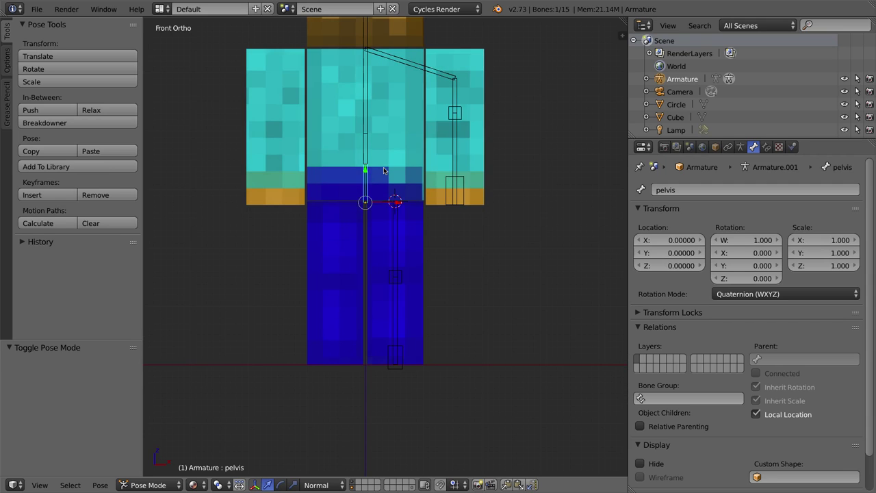
{"action": "key", "text": "r"}
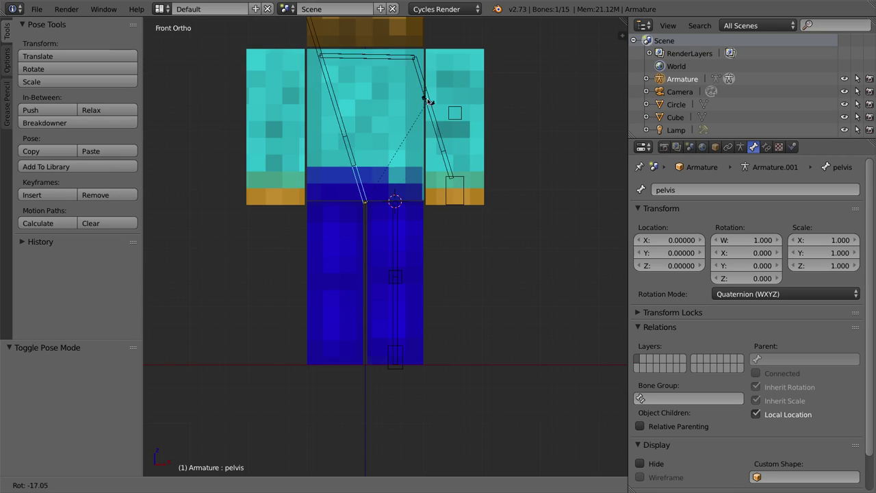
{"action": "key", "text": "Escape"}
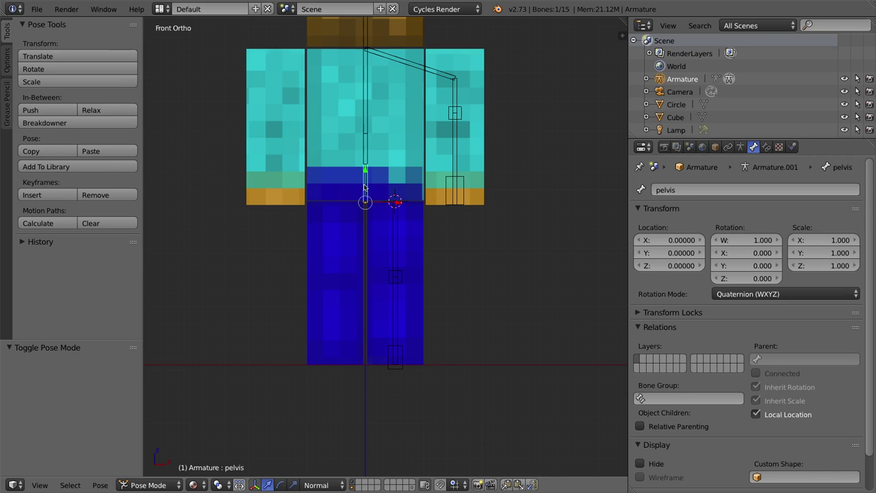
Duplicate the pelvis bone in place as pelvis.001 and widen its B-Bone display by 2.953.
{"action": "key", "text": "Tab"}
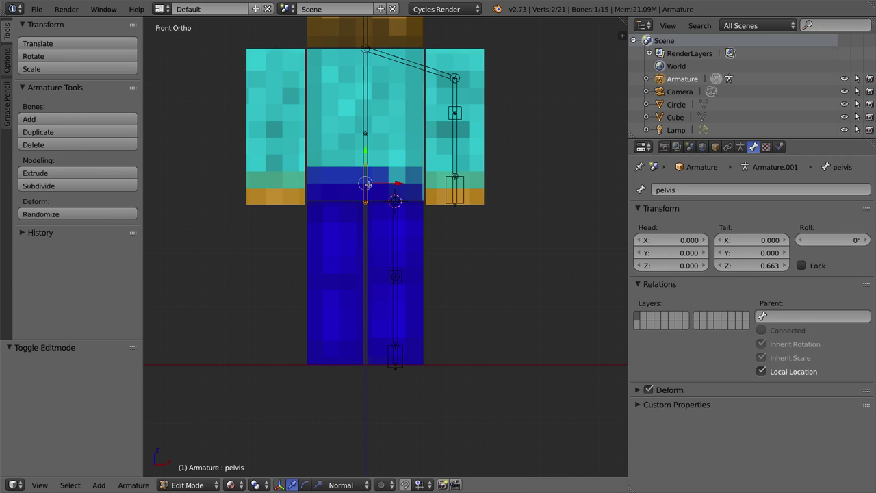
{"action": "scroll", "coordinate": [368, 186], "scroll_direction": "up", "scroll_amount": 5}
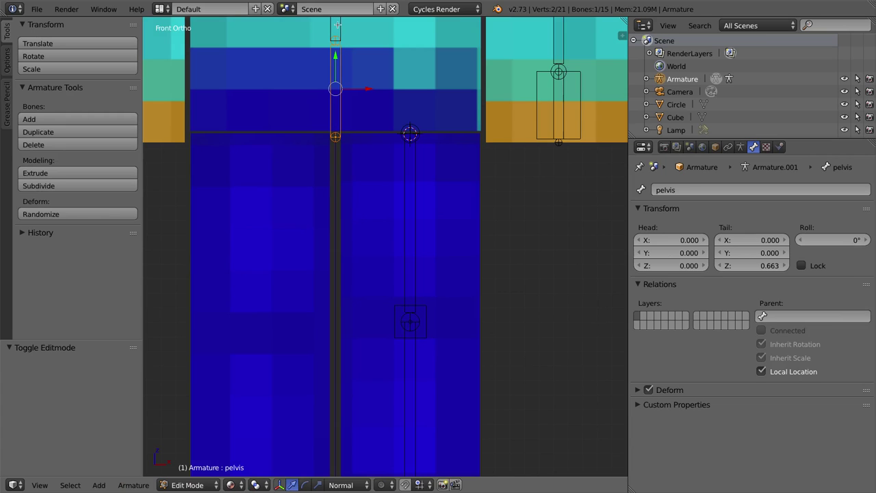
{"action": "middle_click_drag", "start_coordinate": [318, 72], "coordinate": [346, 142], "text": "shift"}
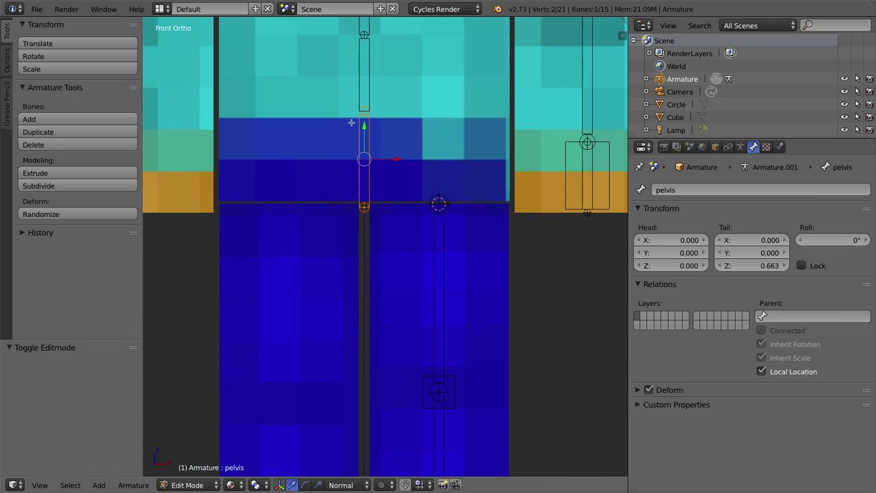
{"action": "key", "text": "shift+d"}
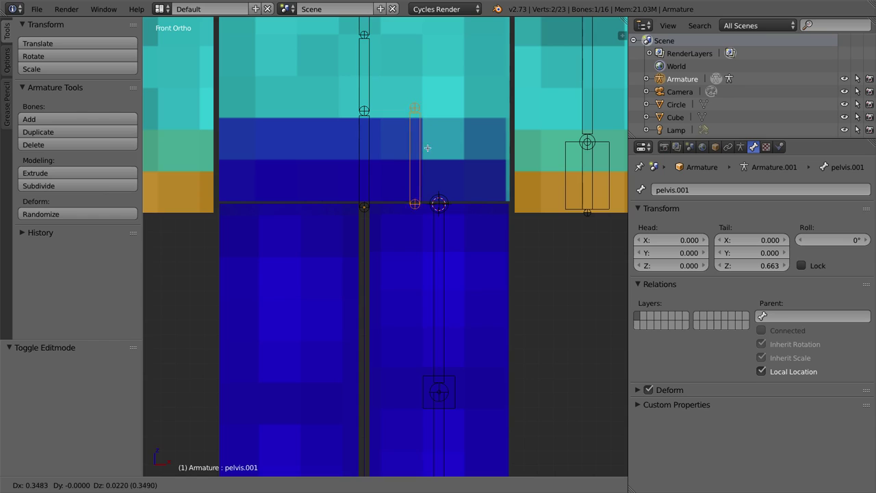
{"action": "key", "text": "Escape"}
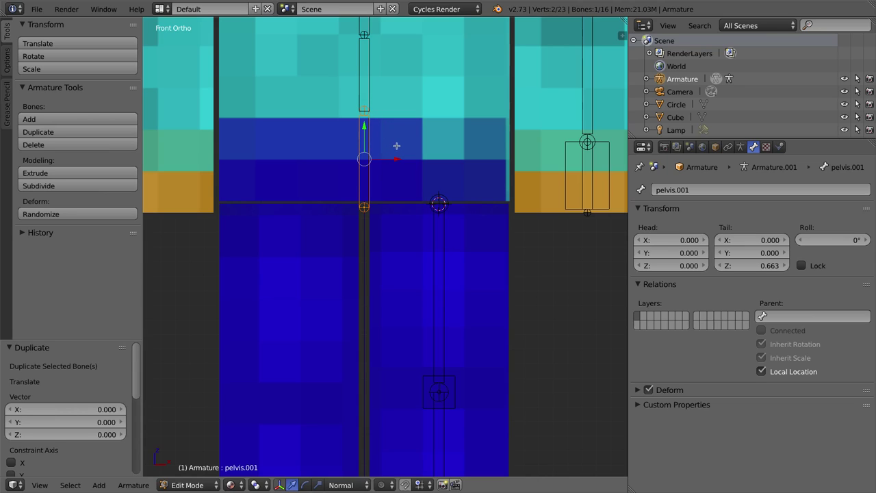
{"action": "key", "text": "ctrl+alt+s"}
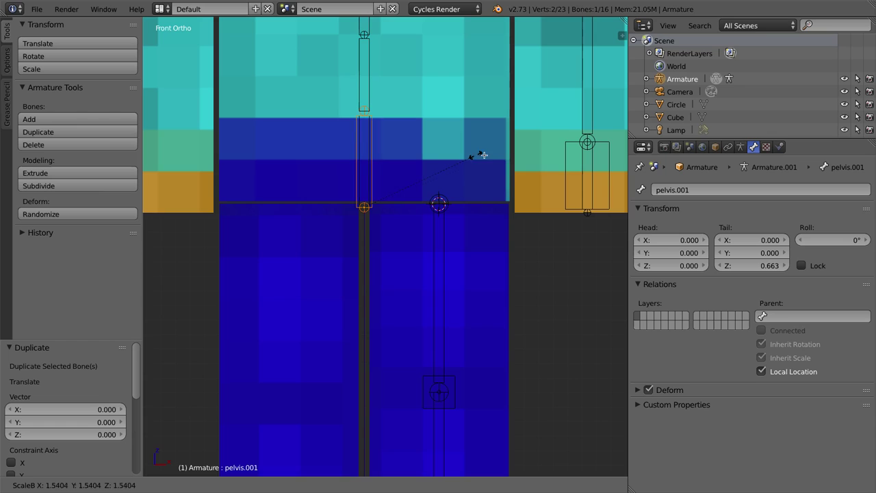
{"action": "left_click", "coordinate": [583, 171]}
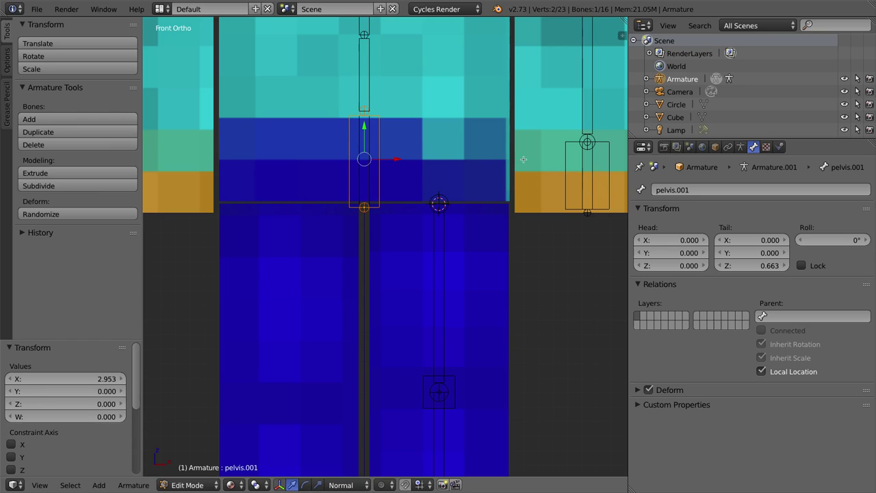
{"action": "left_click", "coordinate": [694, 191]}
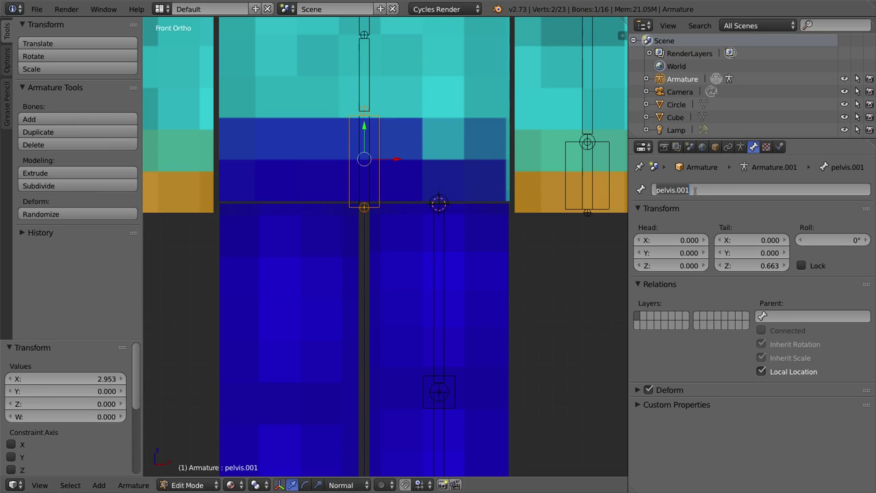
Rename the duplicate bone to 'hips'.
{"action": "type", "text": "hips"}
{"action": "key", "text": "Return"}
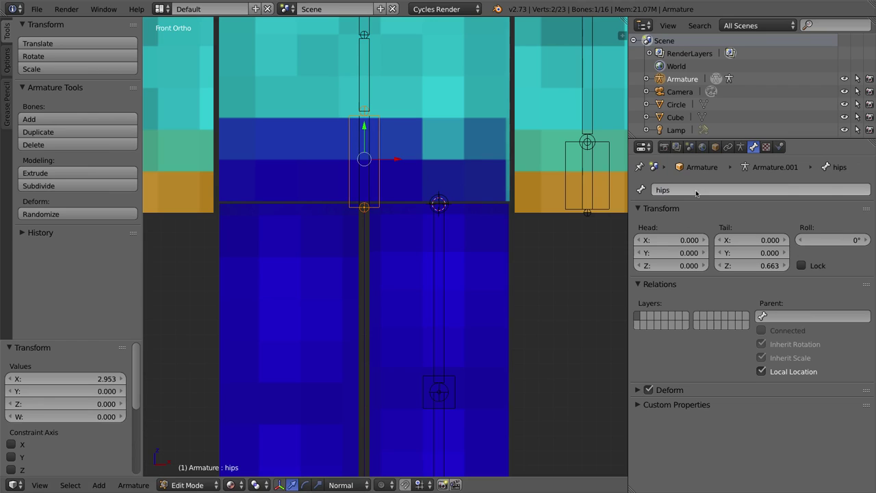
{"action": "right_click", "coordinate": [381, 134]}
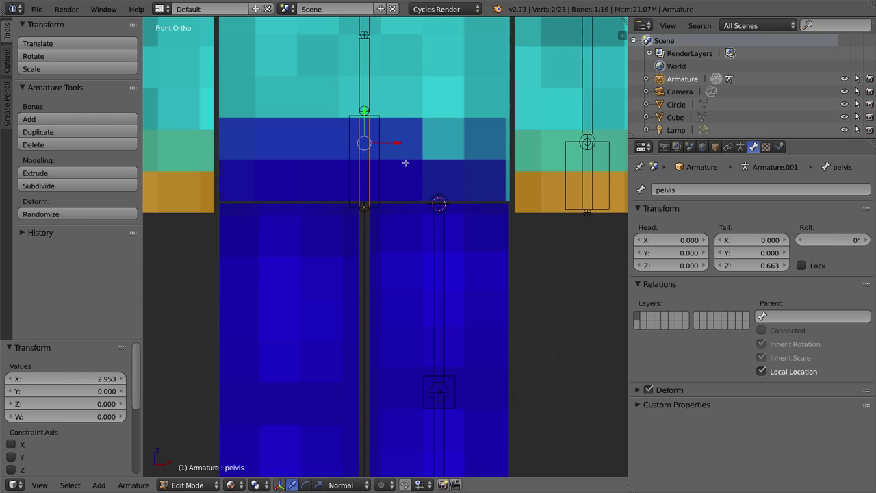
{"action": "right_click", "coordinate": [382, 131]}
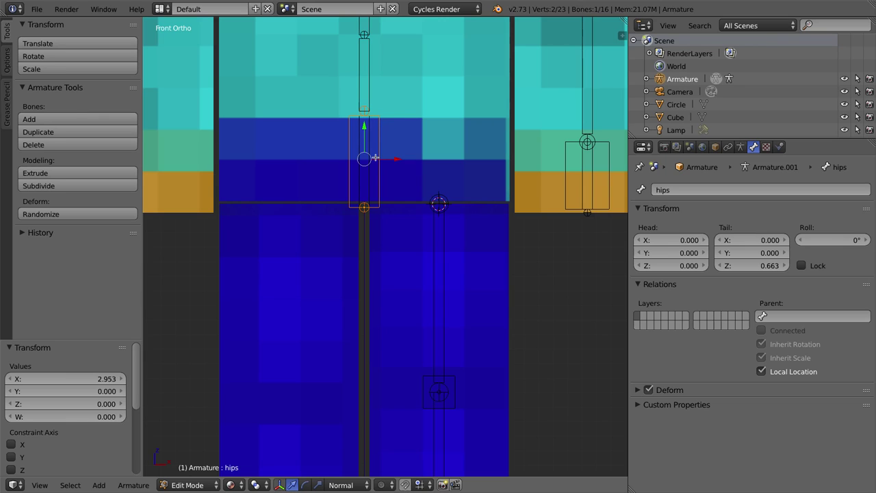
Flip the hips bone with a -1 Z scale so its head sits at the top.
{"action": "key", "text": "s"}
{"action": "key", "text": "z"}
{"action": "type", "text": "-1"}
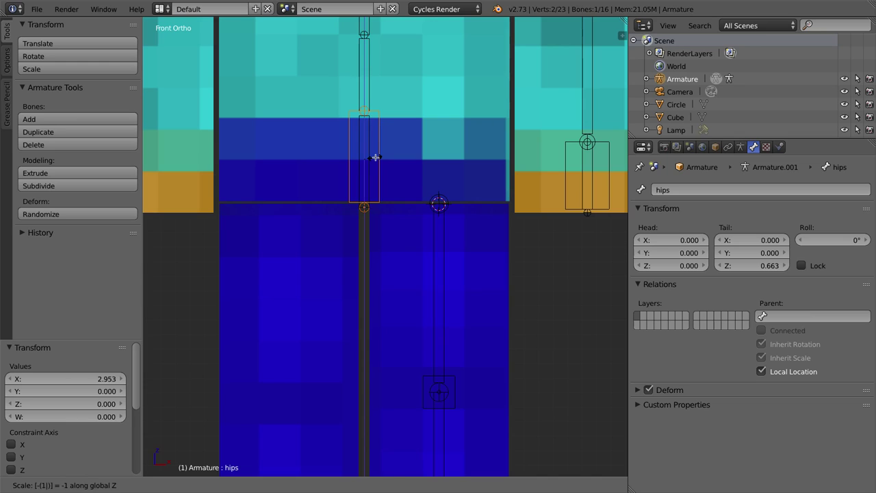
{"action": "key", "text": "Return"}
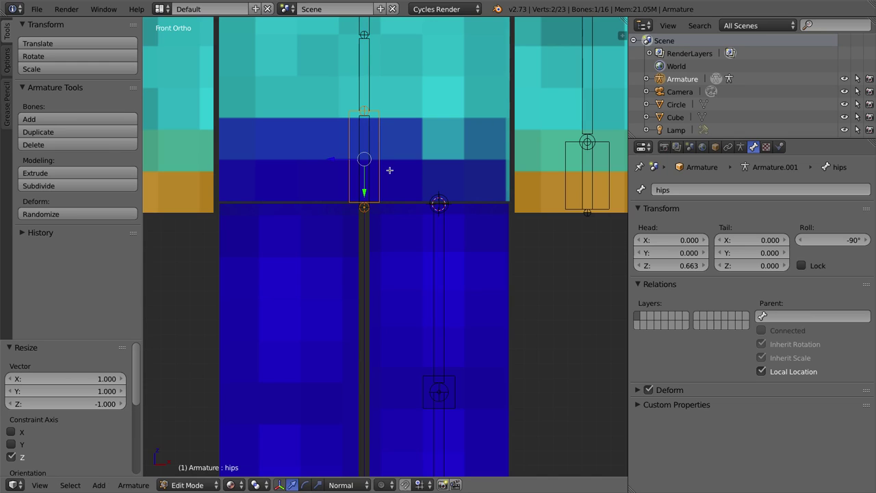
{"action": "key", "text": "ctrl+z"}
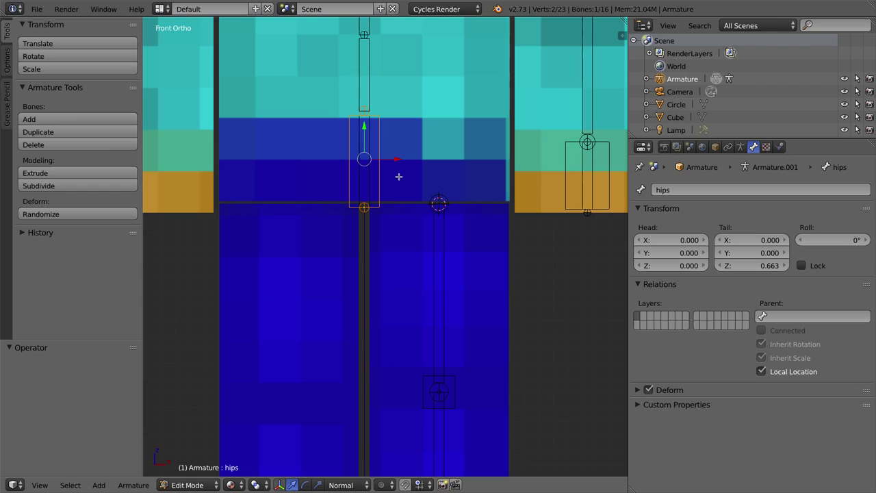
{"action": "key", "text": "s"}
{"action": "key", "text": "z"}
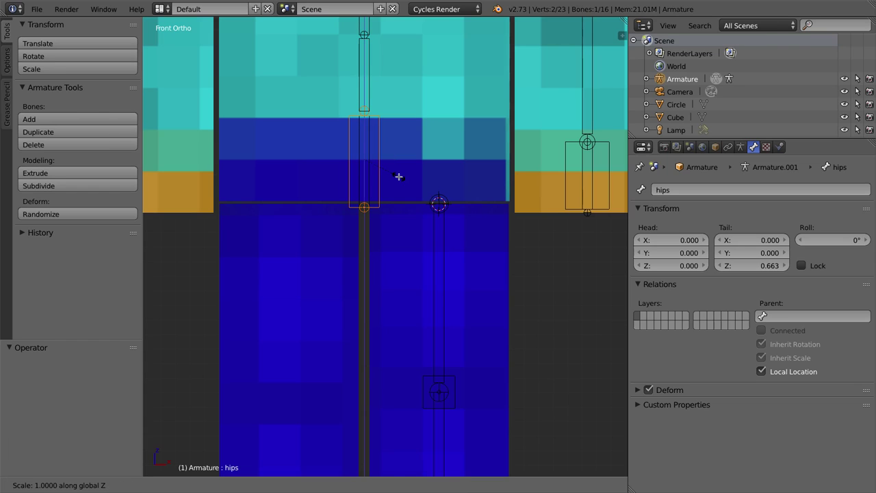
{"action": "type", "text": "-1"}
{"action": "key", "text": "Return"}
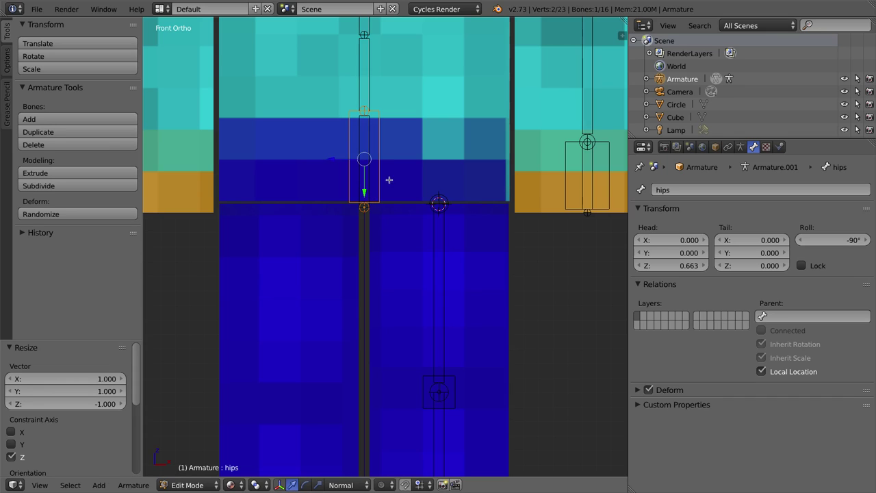
{"action": "left_click", "coordinate": [192, 484]}
Enter Pose Mode and test-rotate the hips bone, cancelling so it stays at rest.
{"action": "left_click", "coordinate": [195, 443]}
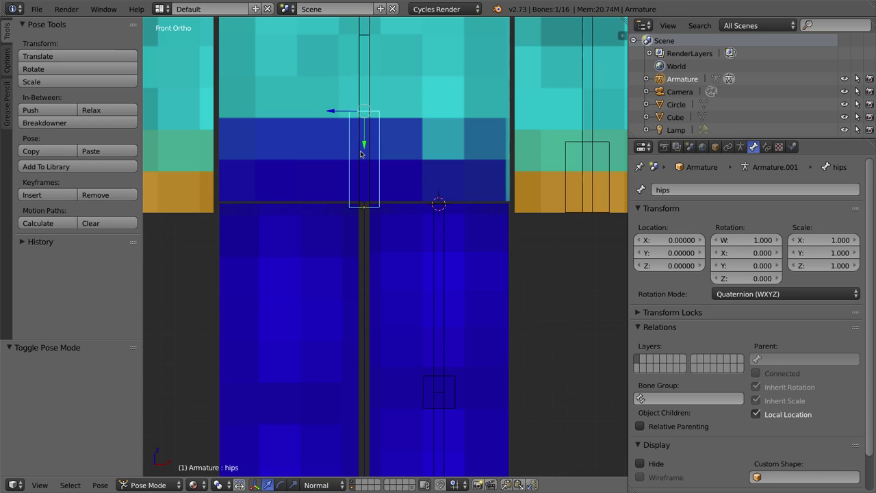
{"action": "key", "text": "r"}
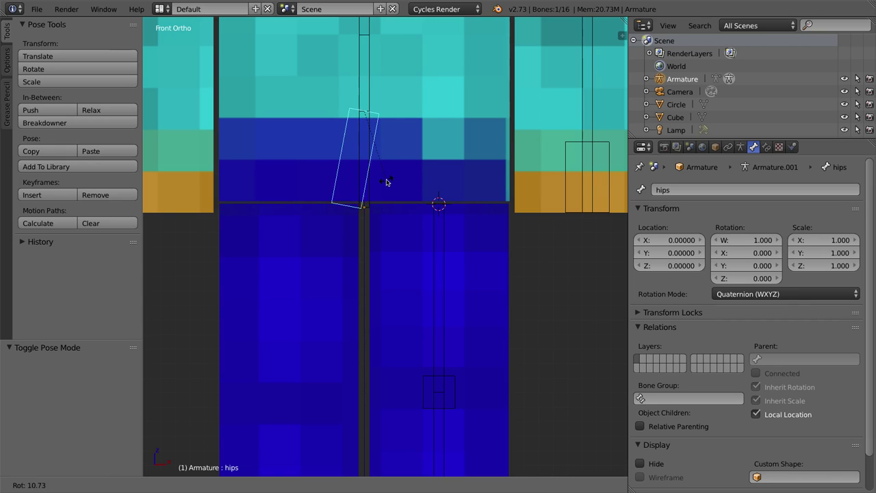
{"action": "key", "text": "Escape"}
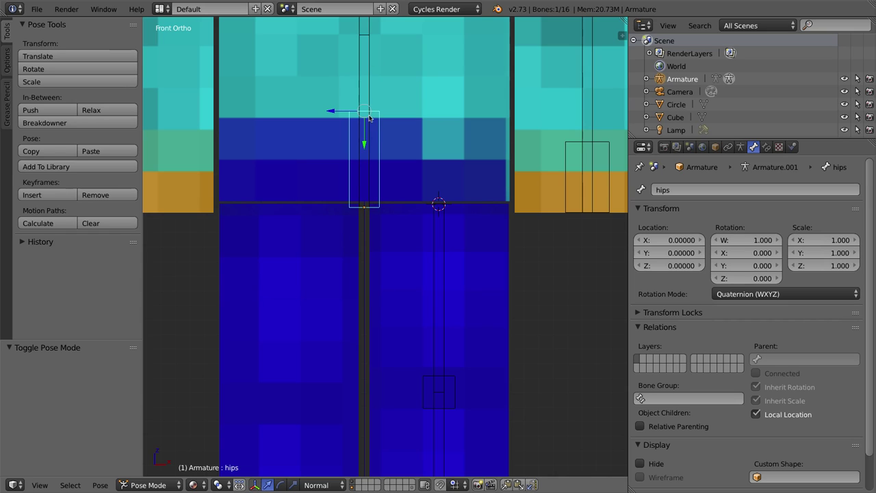
{"action": "scroll", "coordinate": [531, 90], "scroll_direction": "down", "scroll_amount": 4}
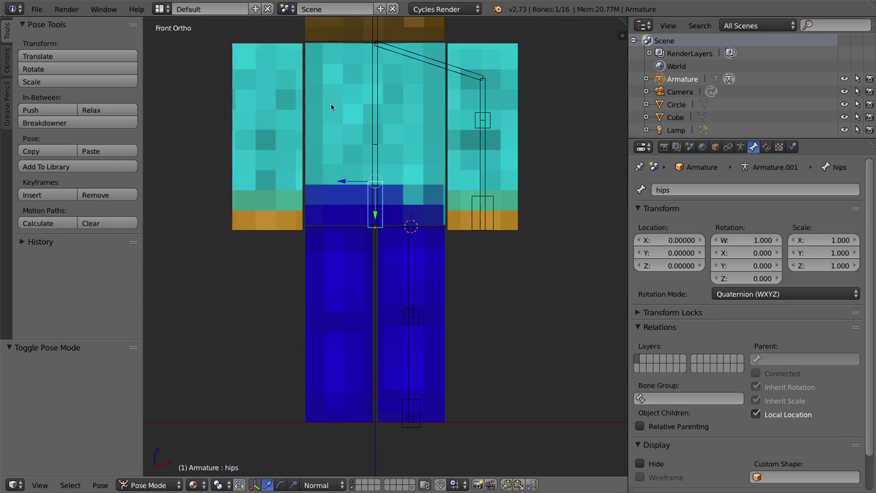
{"action": "scroll", "coordinate": [336, 220], "scroll_direction": "up", "scroll_amount": 5}
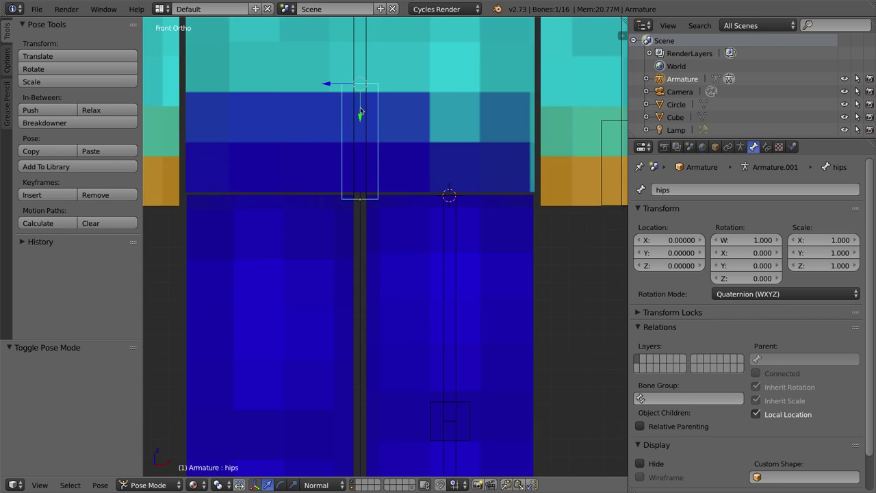
{"action": "key", "text": "r"}
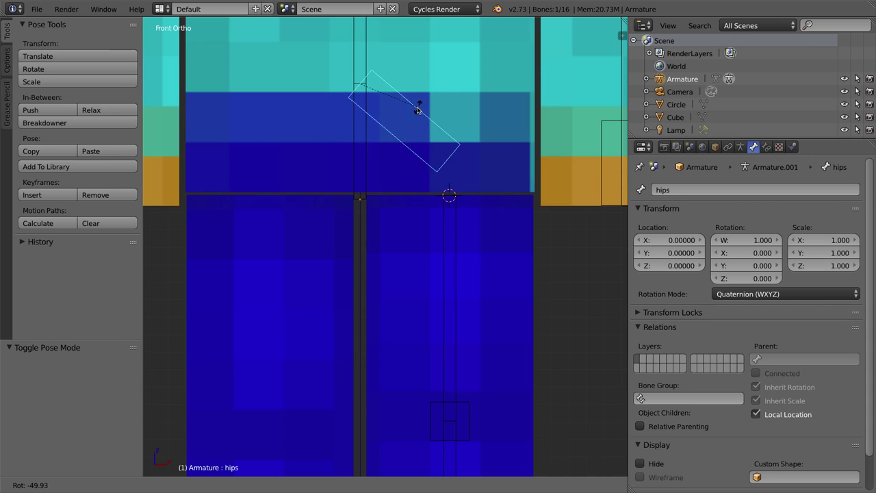
{"action": "key", "text": "Escape"}
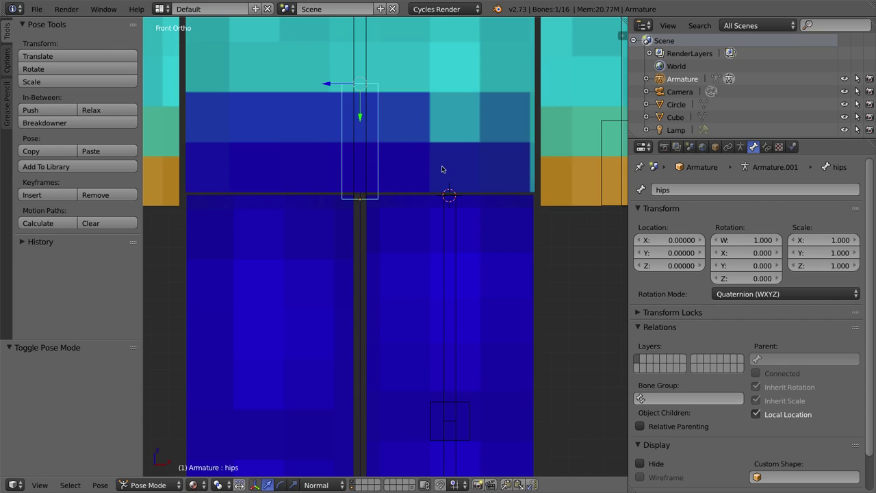
{"action": "right_click", "coordinate": [457, 258]}
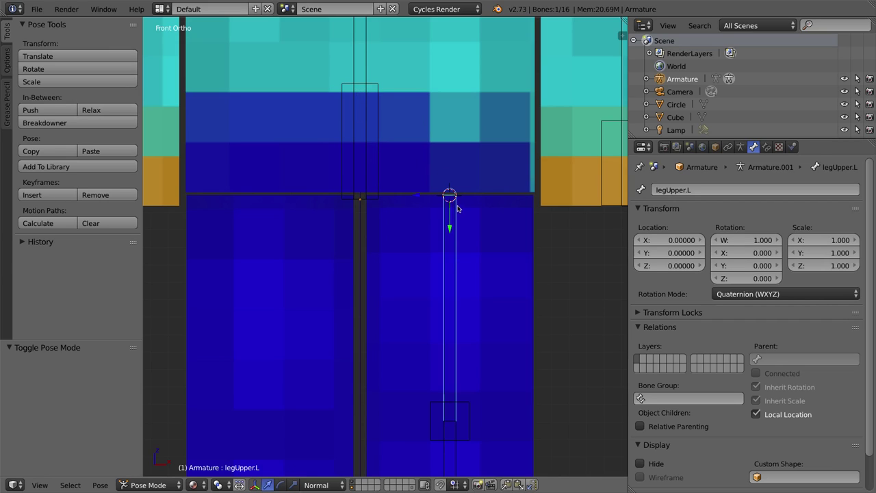
Back in Edit Mode, select legUpper.L with hips as the active bone.
{"action": "right_click", "coordinate": [377, 148]}
{"action": "right_click", "coordinate": [369, 159]}
{"action": "right_click", "coordinate": [462, 207]}
{"action": "key", "text": "Tab"}
{"action": "right_click", "coordinate": [453, 217]}
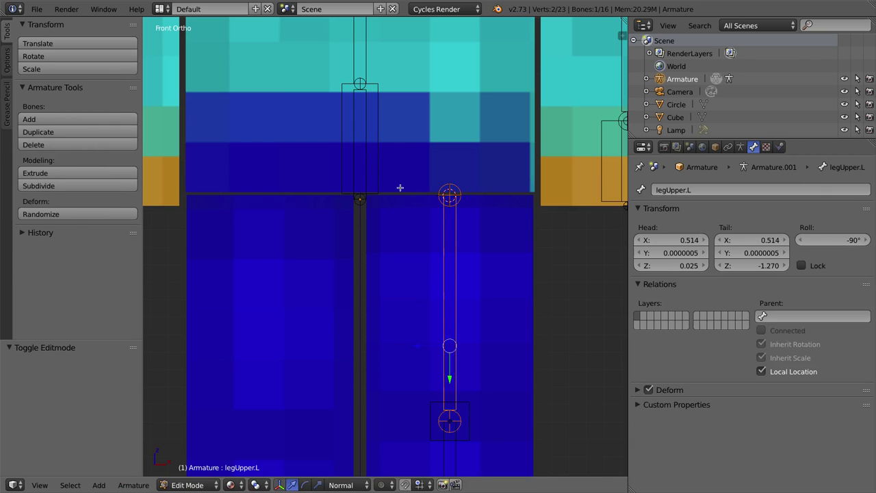
{"action": "right_click", "coordinate": [378, 100], "text": "shift"}
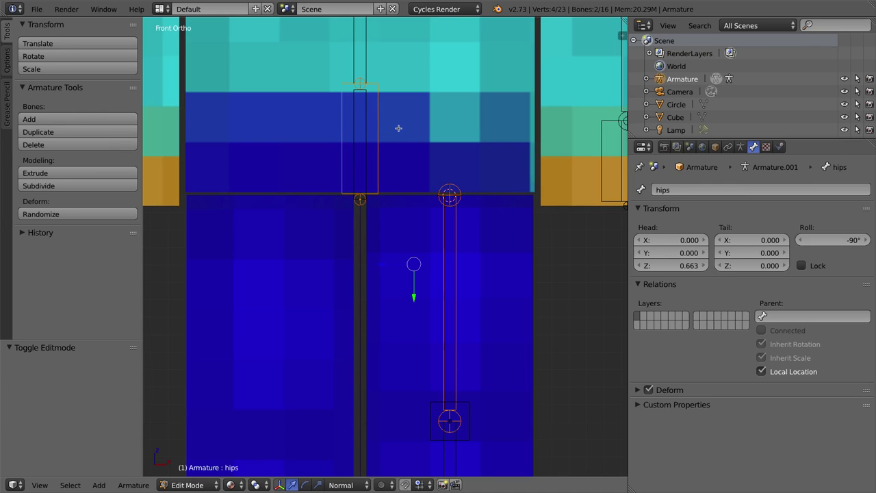
Parent legUpper.L to hips using Keep Offset.
{"action": "key", "text": "ctrl+p"}
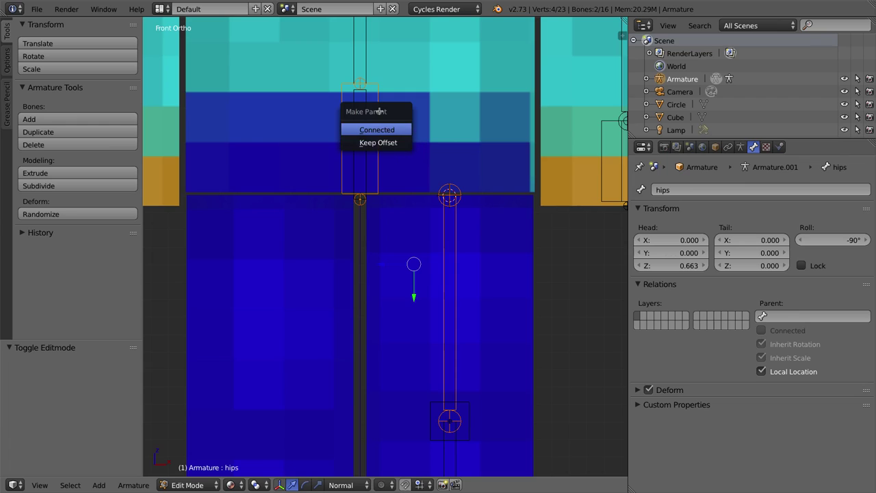
{"action": "key", "text": "Escape"}
{"action": "key", "text": "ctrl+p"}
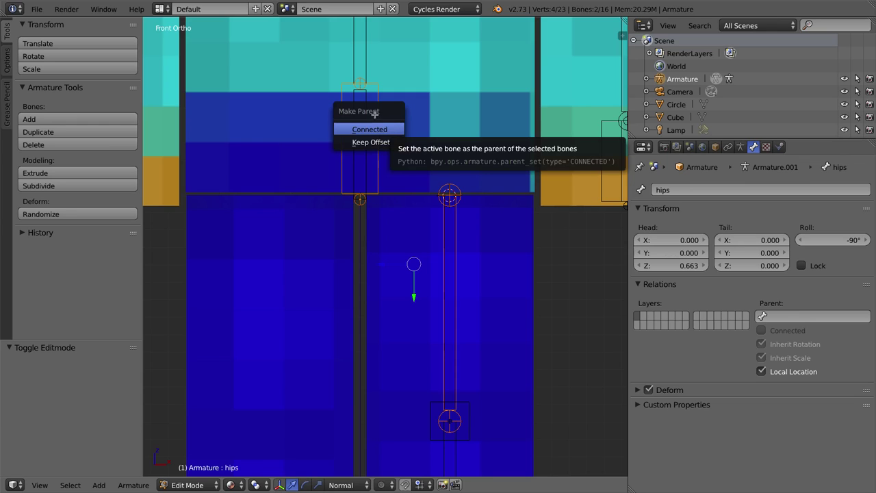
{"action": "left_click", "coordinate": [388, 143]}
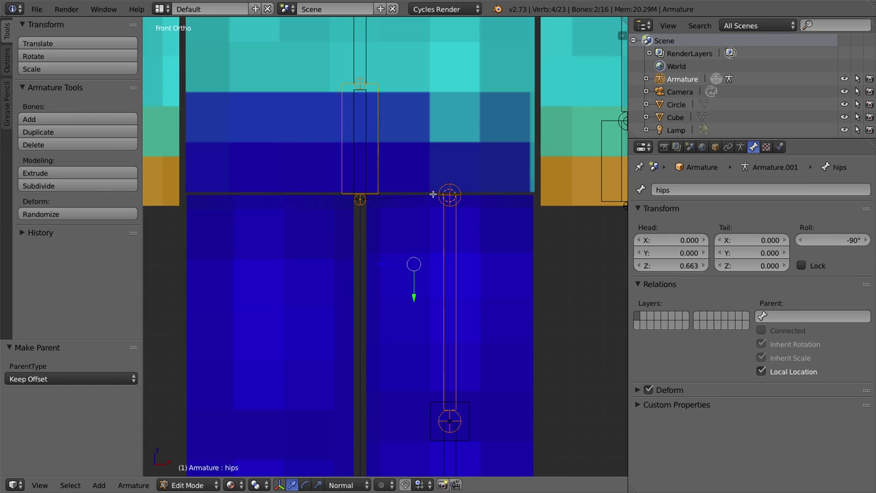
{"action": "right_click", "coordinate": [377, 144]}
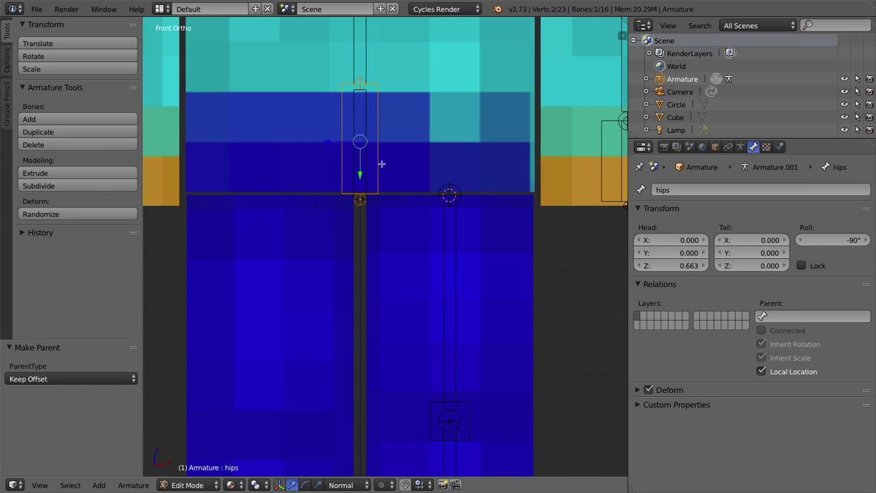
{"action": "left_click", "coordinate": [203, 487]}
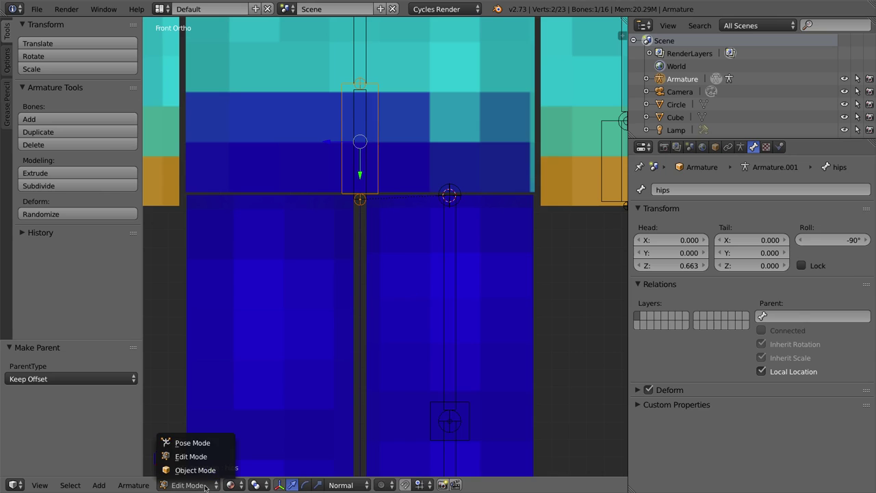
{"action": "left_click", "coordinate": [218, 445]}
{"action": "key", "text": "r"}
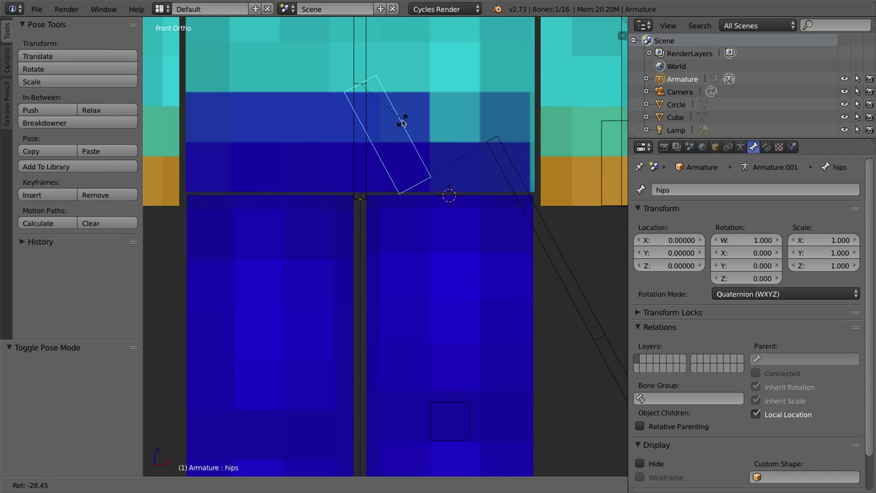
{"action": "left_click", "coordinate": [402, 122]}
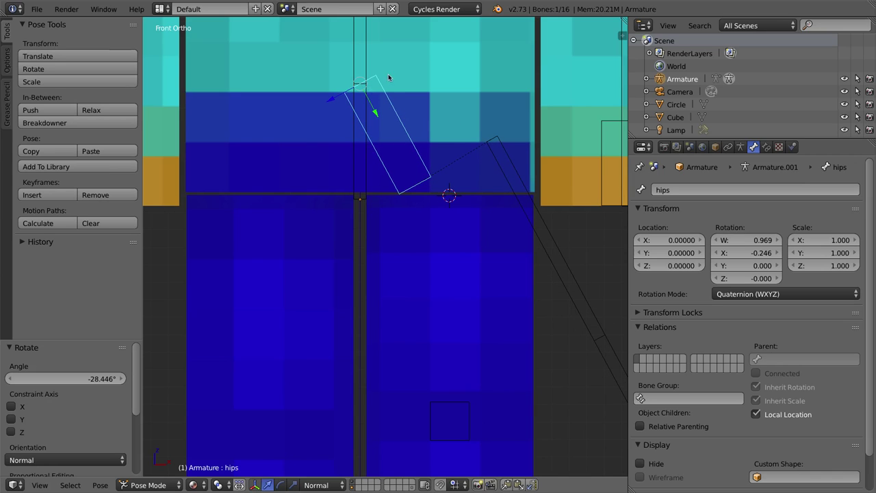
{"action": "key", "text": "ctrl+z"}
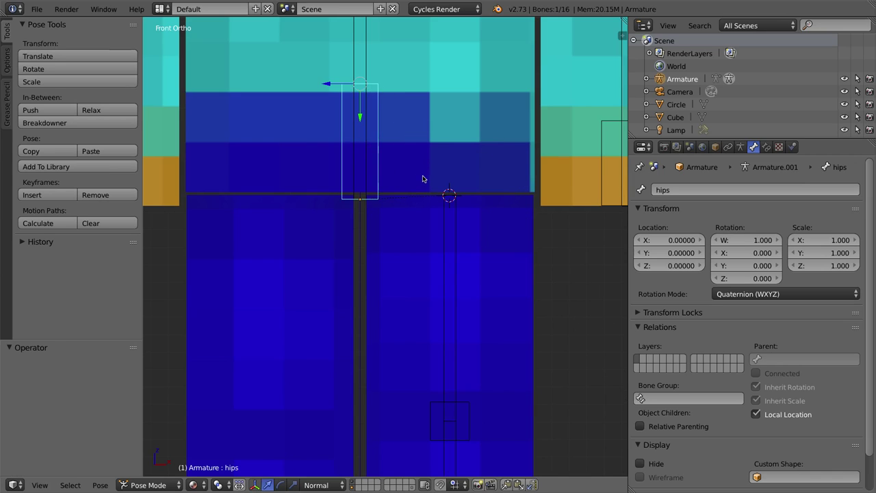
{"action": "key", "text": "alt+r"}
{"action": "key", "text": "Tab"}
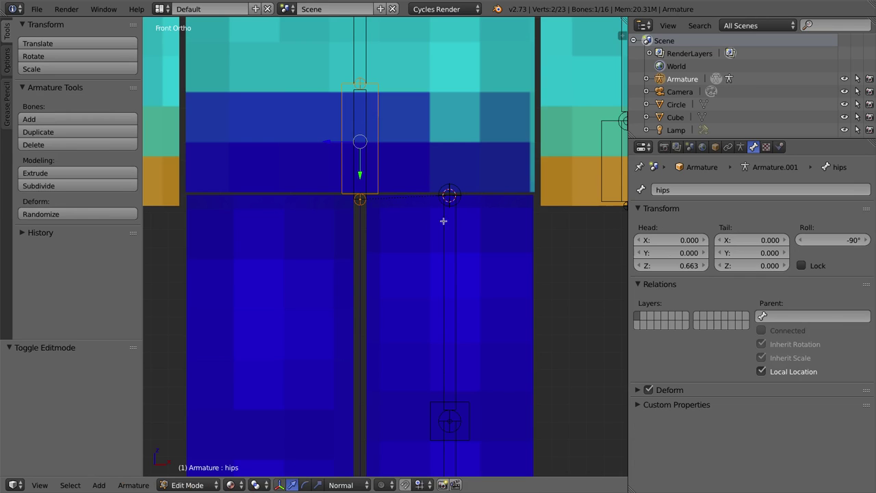
Turn off Inherit Rotation for legUpper.L, then enter Pose Mode with hips selected.
{"action": "right_click", "coordinate": [453, 212]}
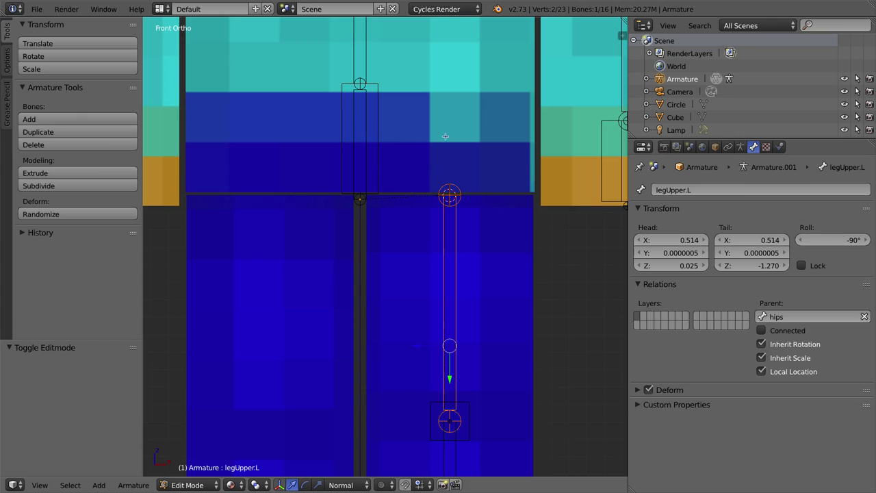
{"action": "left_click", "coordinate": [761, 344]}
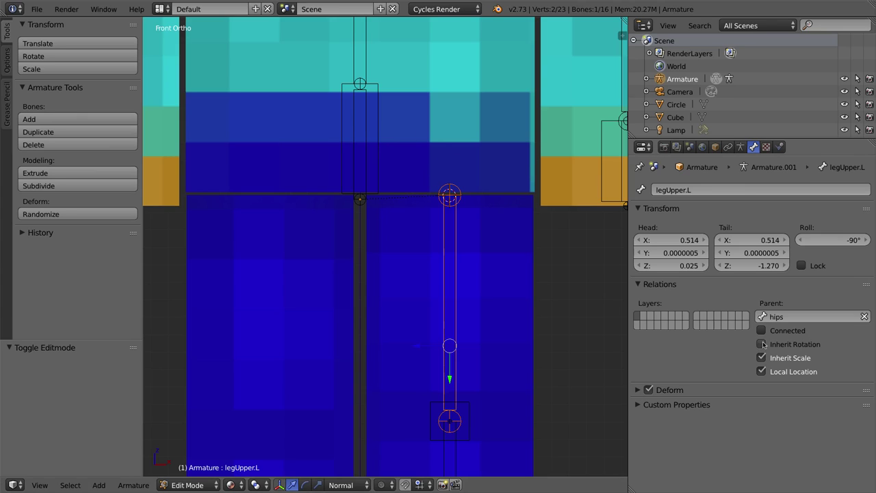
{"action": "key", "text": "ctrl+Tab"}
{"action": "right_click", "coordinate": [373, 150]}
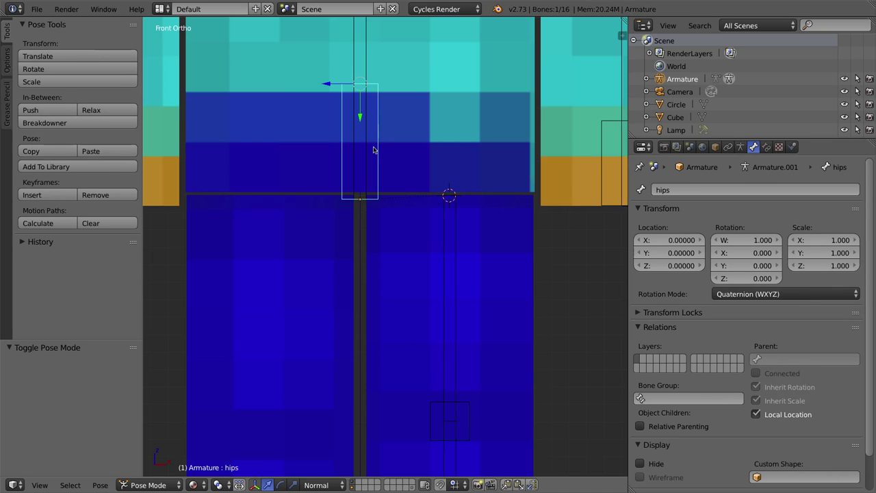
{"action": "key", "text": "r"}
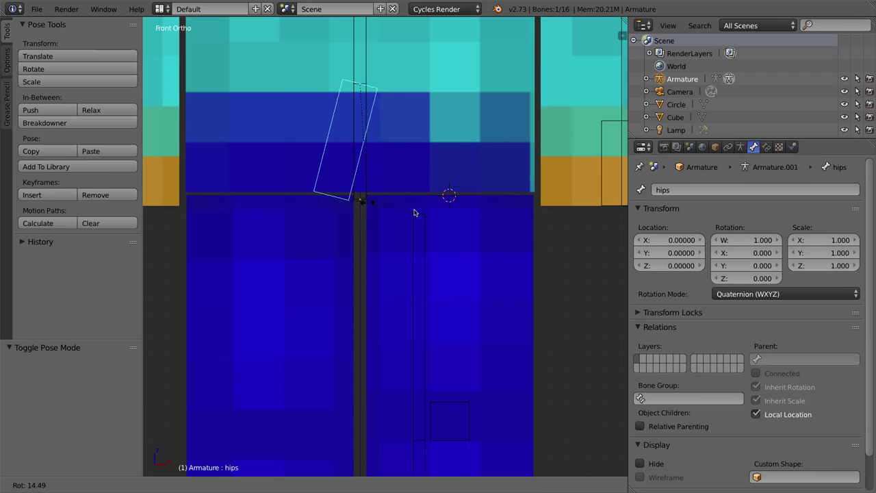
{"action": "key", "text": "Escape"}
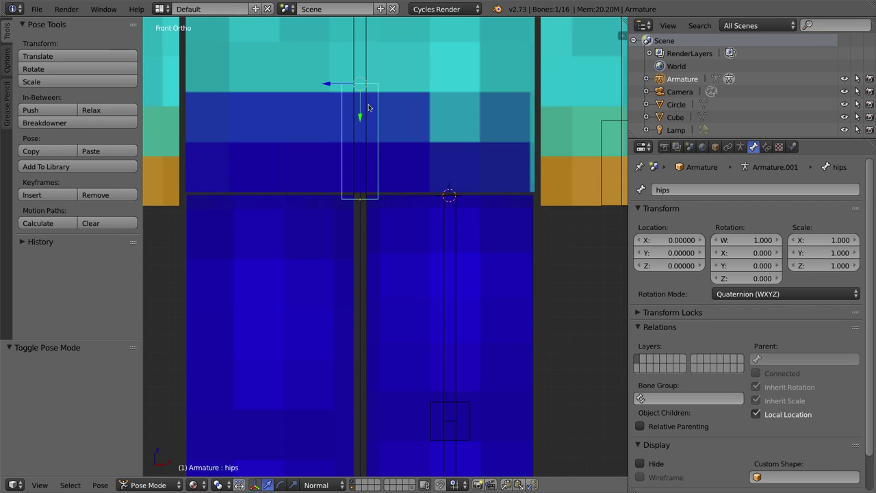
{"action": "scroll", "coordinate": [576, 76], "scroll_direction": "down", "scroll_amount": 4}
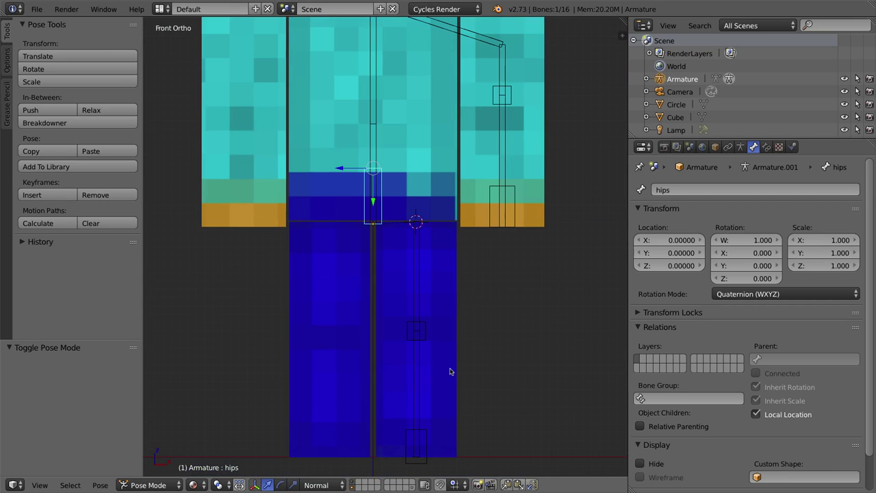
In Edit Mode, switch off Deform for the pelvis bone.
{"action": "right_click", "coordinate": [374, 189]}
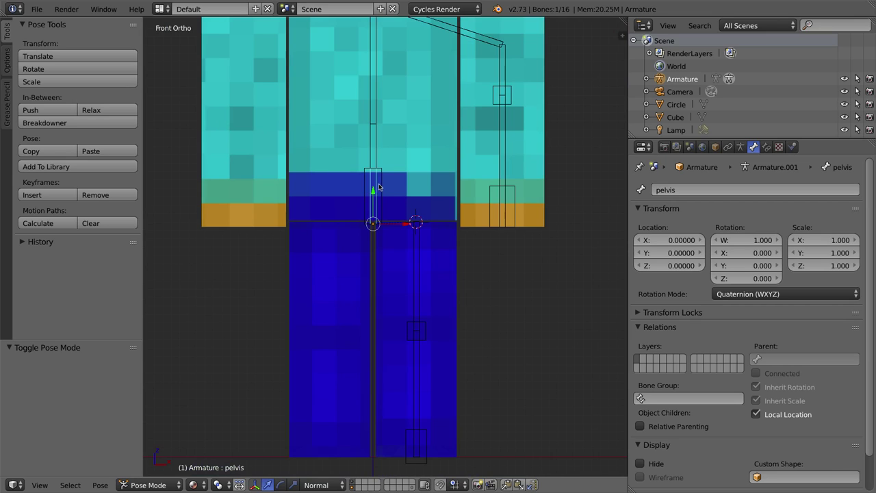
{"action": "key", "text": "Tab"}
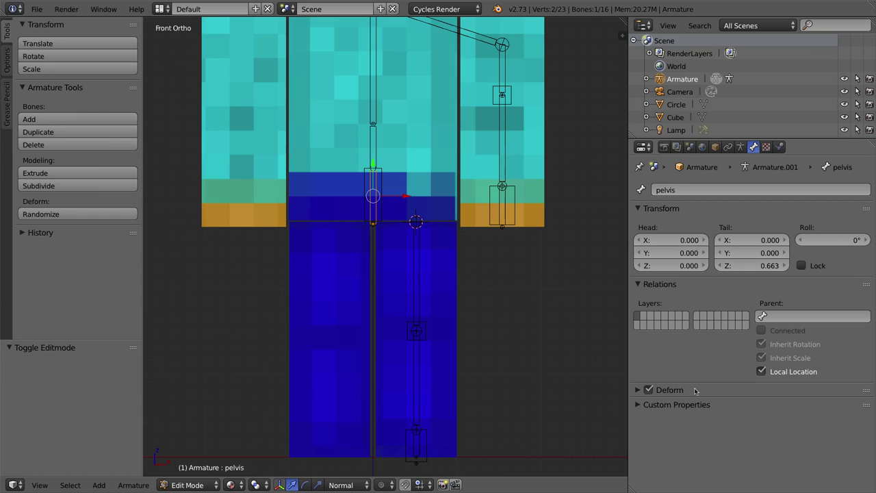
{"action": "left_click", "coordinate": [637, 390]}
{"action": "left_click", "coordinate": [637, 390]}
{"action": "left_click", "coordinate": [648, 390]}
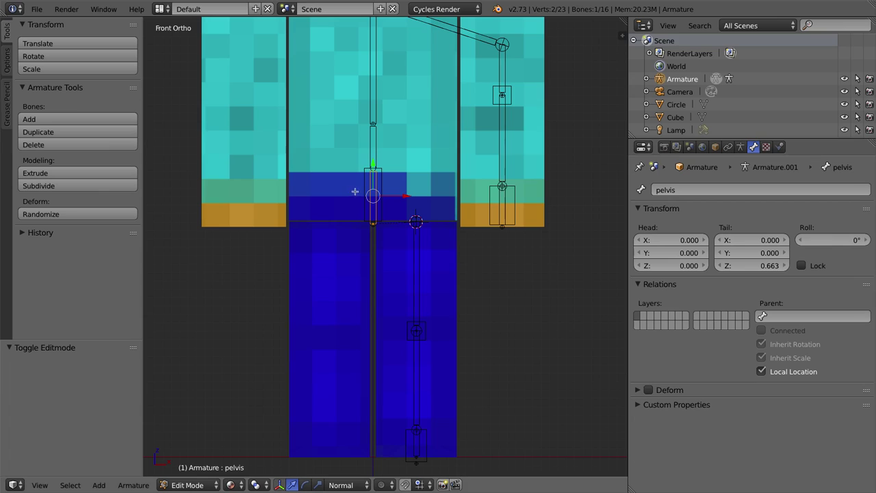
{"action": "right_click", "coordinate": [513, 89]}
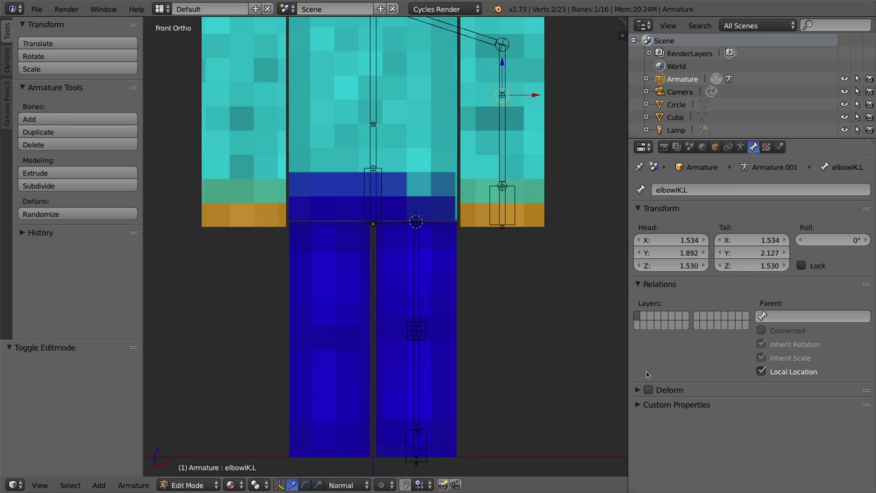
Turn off Deform on handIK.L and select the kneeIK.L and footIK.L bones.
{"action": "right_click", "coordinate": [507, 192]}
{"action": "left_click", "coordinate": [648, 390]}
{"action": "left_click", "coordinate": [648, 390]}
{"action": "middle_click_drag", "start_coordinate": [469, 299], "coordinate": [293, 336]}
{"action": "right_click", "coordinate": [310, 320]}
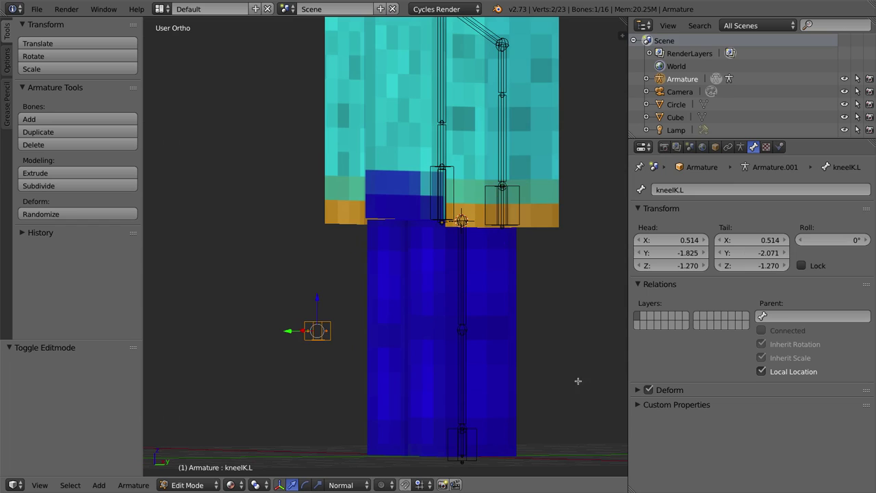
{"action": "right_click", "coordinate": [448, 432]}
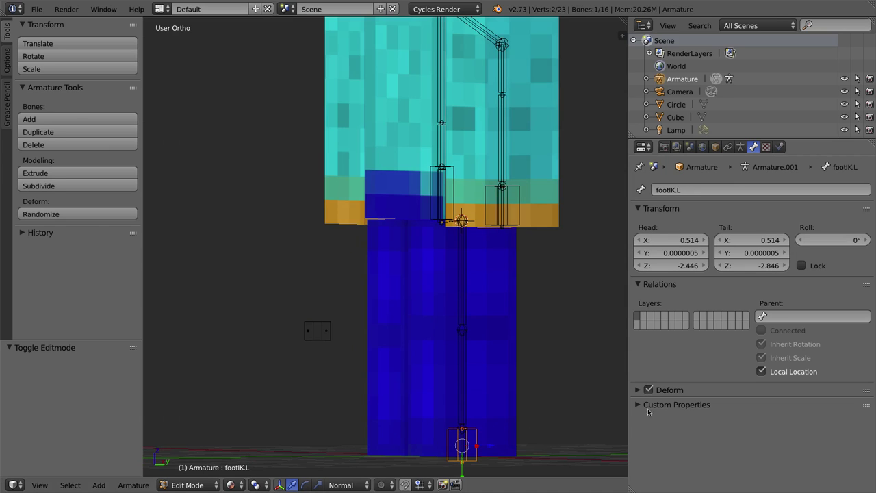
Select the hips bone, recentre the view on the waist, and enter Pose Mode.
{"action": "middle_click_drag", "start_coordinate": [471, 215], "coordinate": [465, 246]}
{"action": "right_click", "coordinate": [406, 222]}
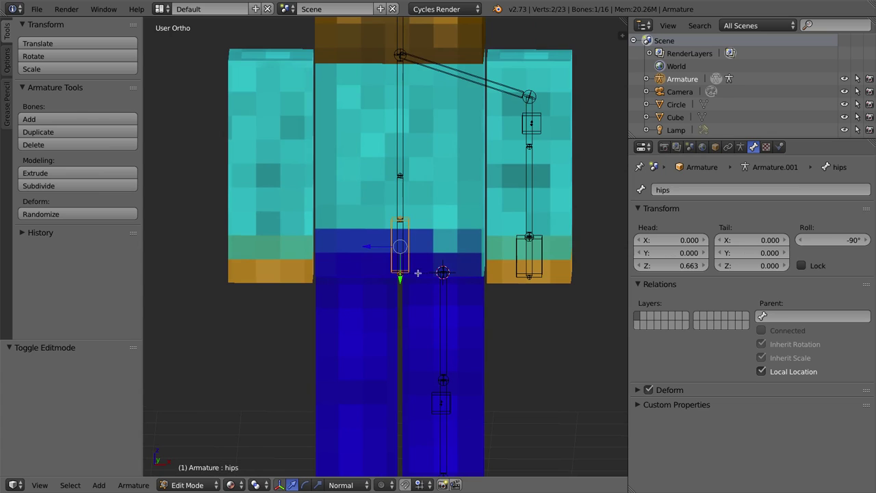
{"action": "scroll", "coordinate": [454, 325], "scroll_direction": "down", "scroll_amount": 5, "text": "shift"}
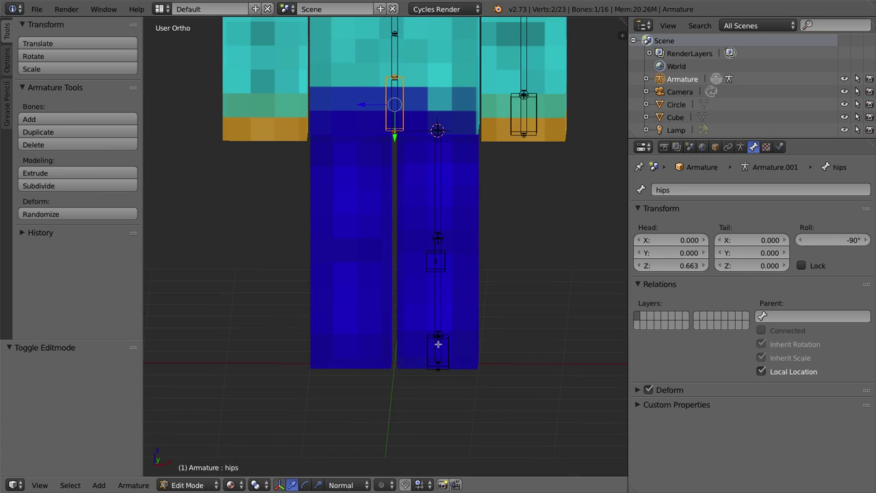
{"action": "right_click", "coordinate": [445, 348]}
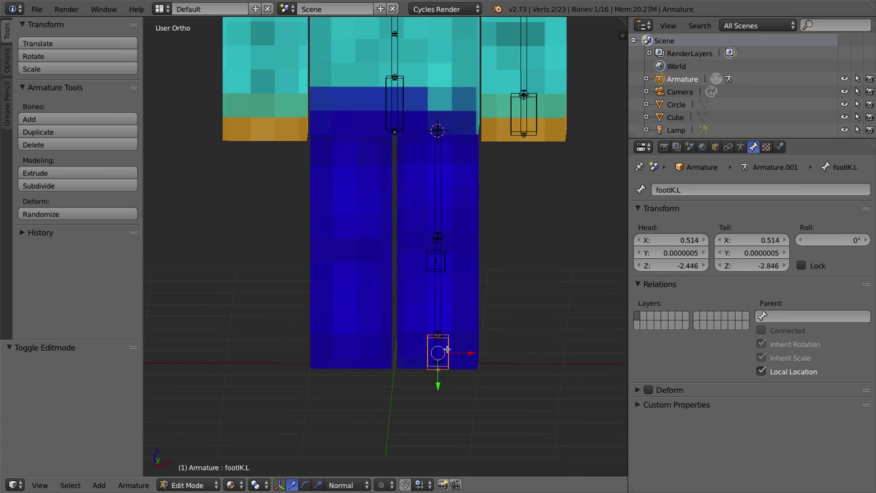
{"action": "right_click", "coordinate": [540, 105]}
{"action": "right_click", "coordinate": [442, 253]}
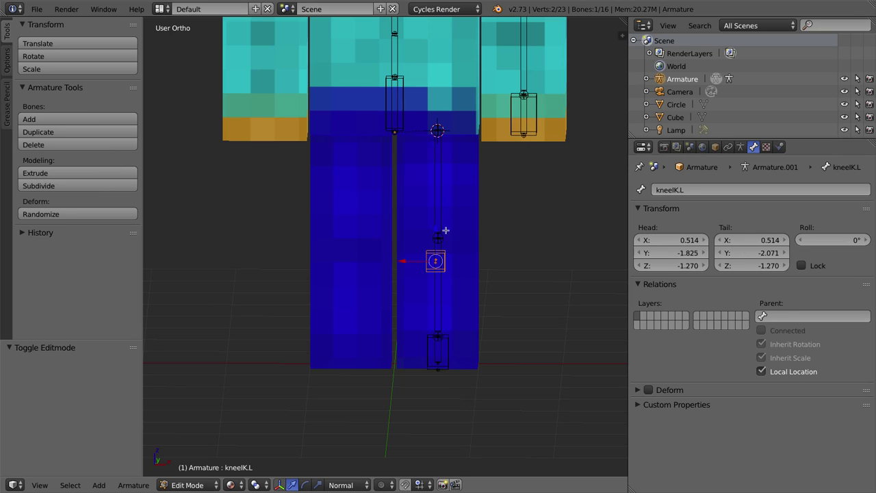
{"action": "right_click", "coordinate": [405, 93]}
{"action": "middle_click_drag", "start_coordinate": [405, 93], "coordinate": [410, 189], "text": "shift"}
{"action": "key", "text": "ctrl+Tab"}
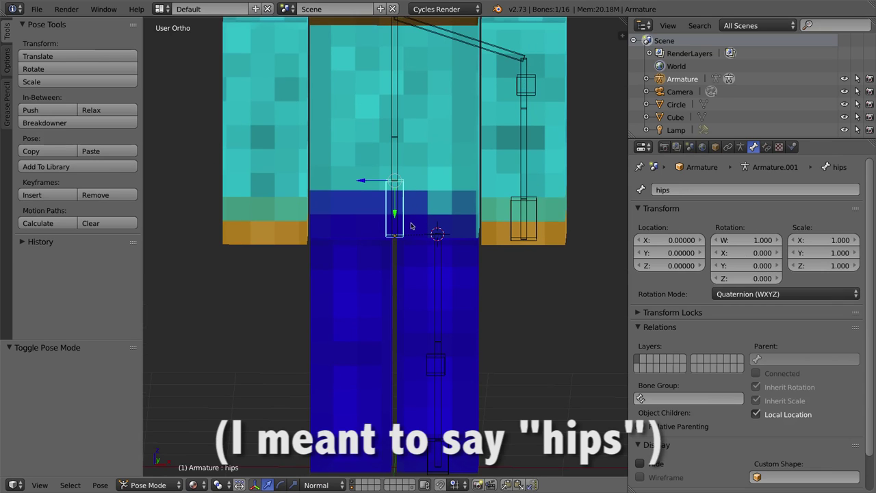
Test-move the hips bone and cancel, then select pelvis and return to Edit Mode.
{"action": "key", "text": "g"}
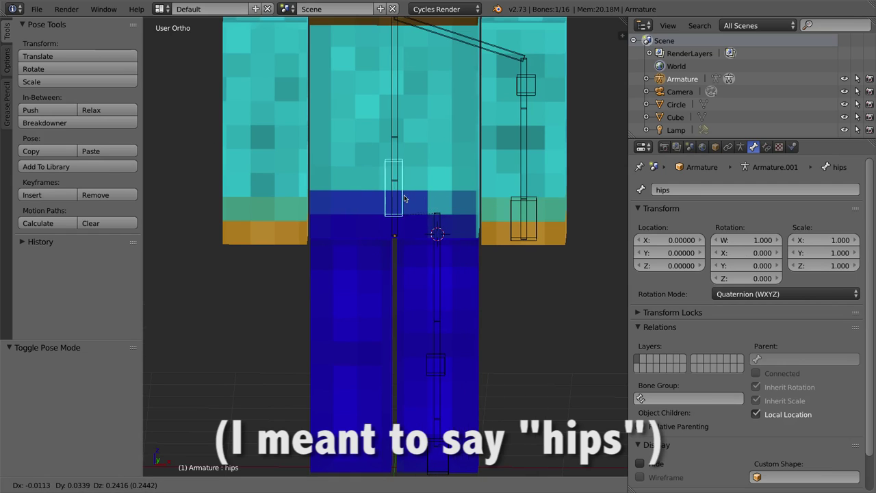
{"action": "key", "text": "Escape"}
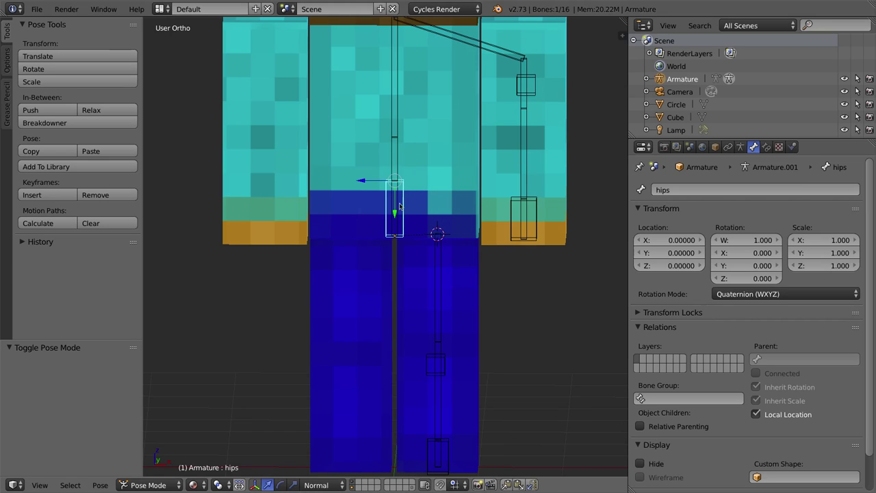
{"action": "right_click", "coordinate": [397, 227]}
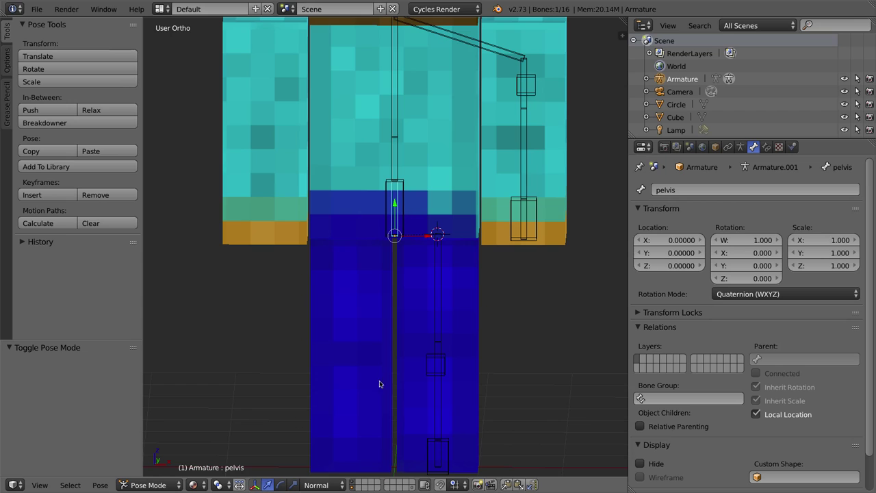
{"action": "key", "text": "Tab"}
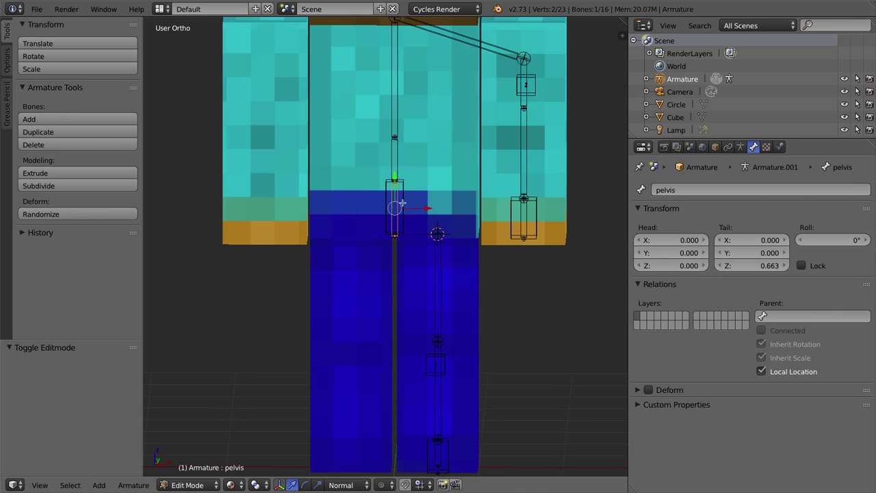
Parent the hips bone to pelvis using Keep Offset.
{"action": "right_click", "coordinate": [403, 209]}
{"action": "scroll", "coordinate": [405, 194], "scroll_direction": "up", "scroll_amount": 3}
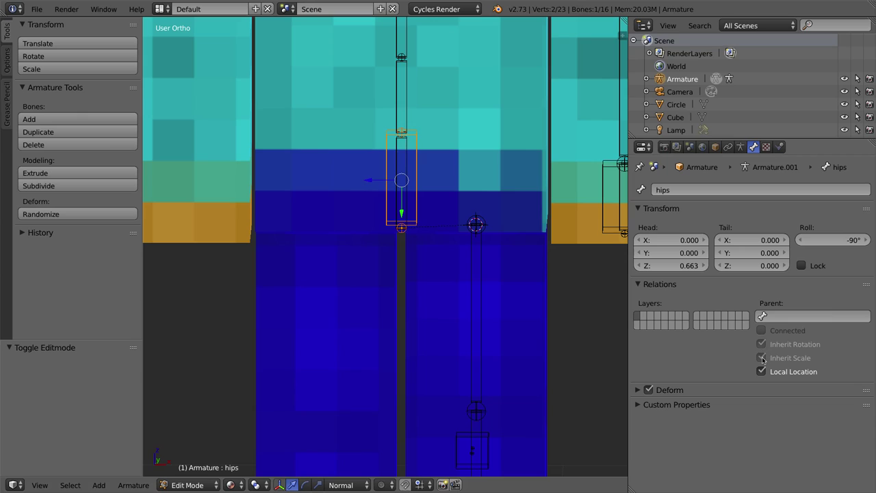
{"action": "right_click", "coordinate": [406, 148], "text": "shift"}
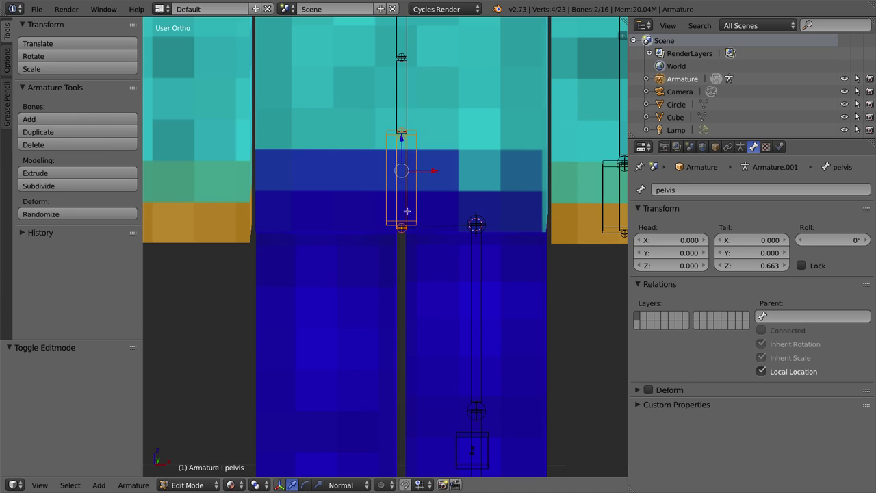
{"action": "key", "text": "ctrl+p"}
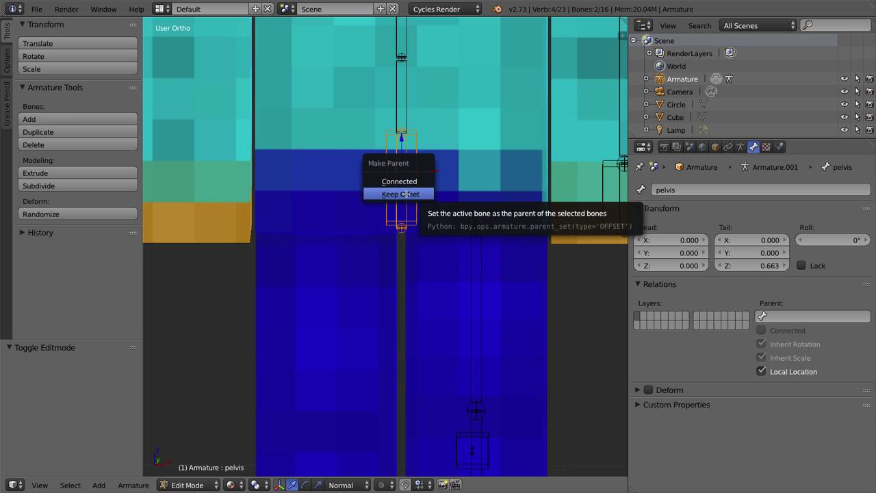
{"action": "left_click", "coordinate": [405, 194]}
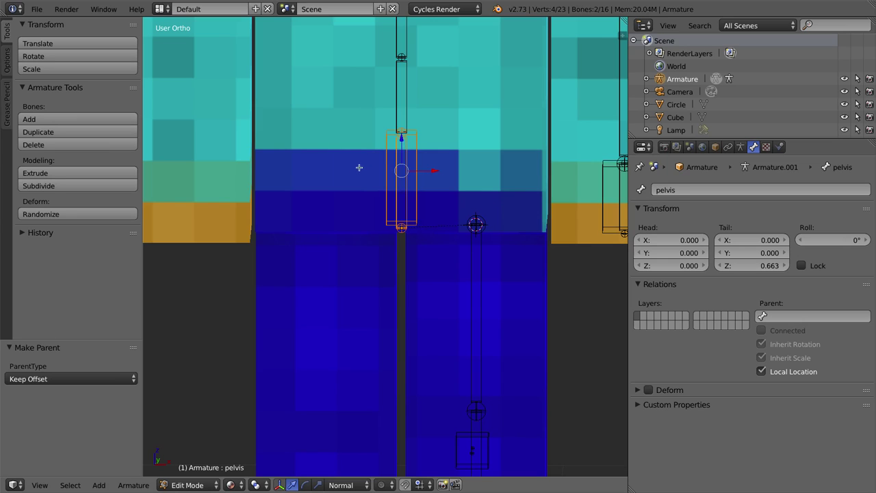
Untick Inherit Rotation and Inherit Scale for the hips bone.
{"action": "right_click", "coordinate": [414, 142]}
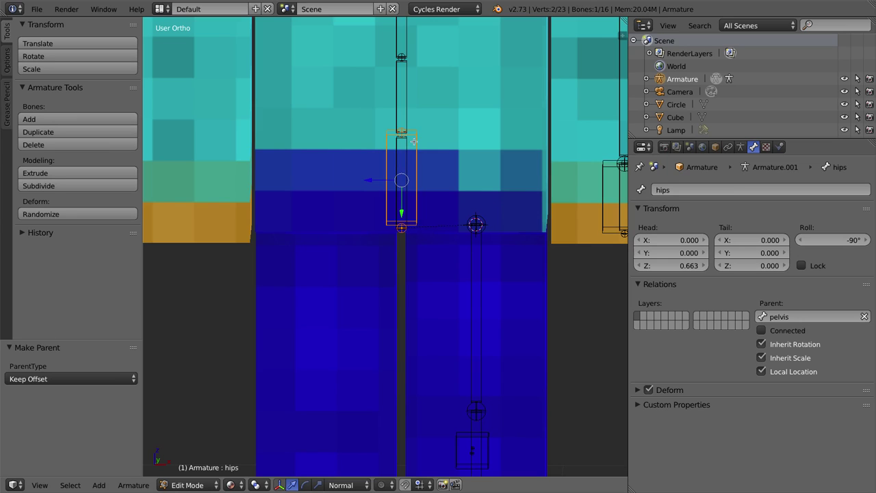
{"action": "left_click", "coordinate": [761, 345]}
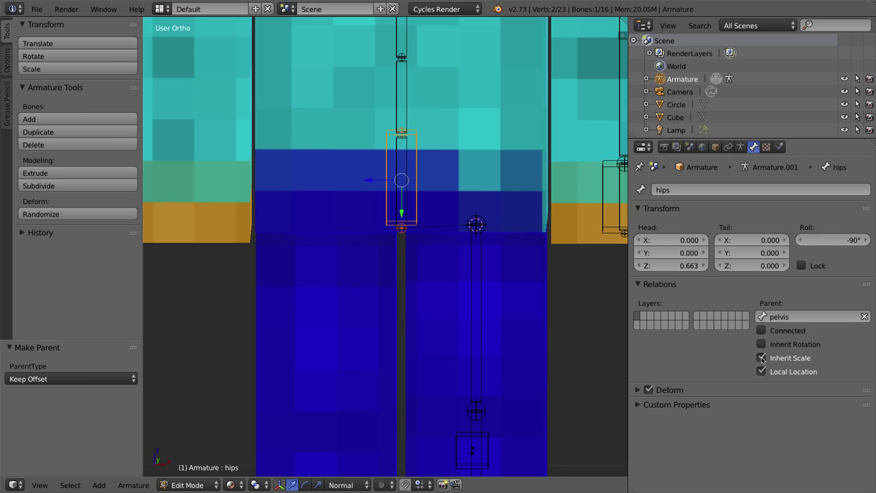
{"action": "left_click", "coordinate": [761, 358]}
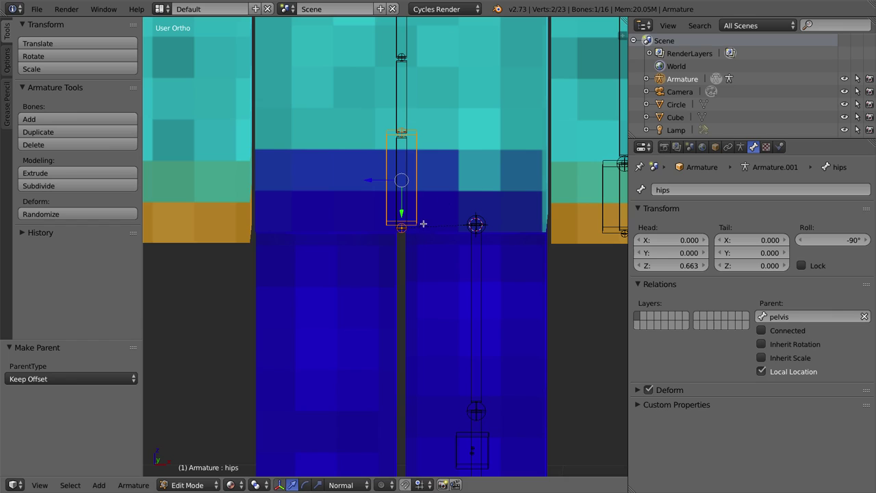
{"action": "left_click", "coordinate": [196, 485]}
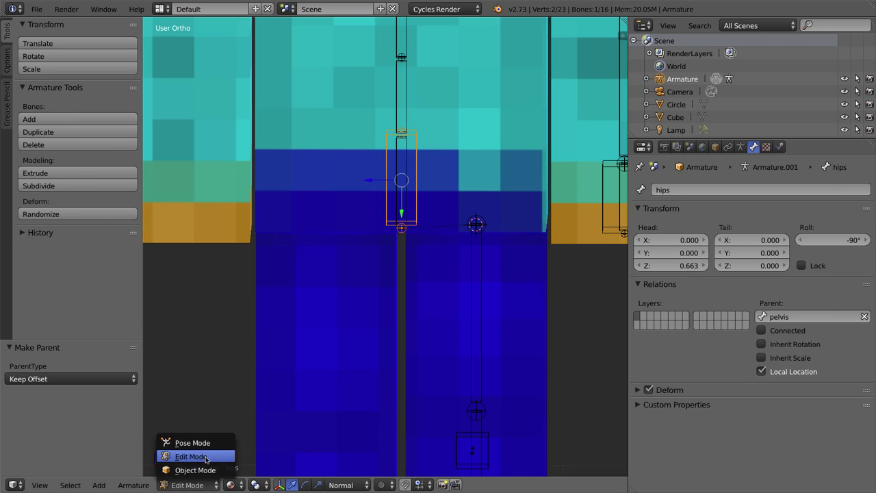
In Pose Mode, test-move the pelvis and rotate the hips, cancelling both.
{"action": "left_click", "coordinate": [193, 443]}
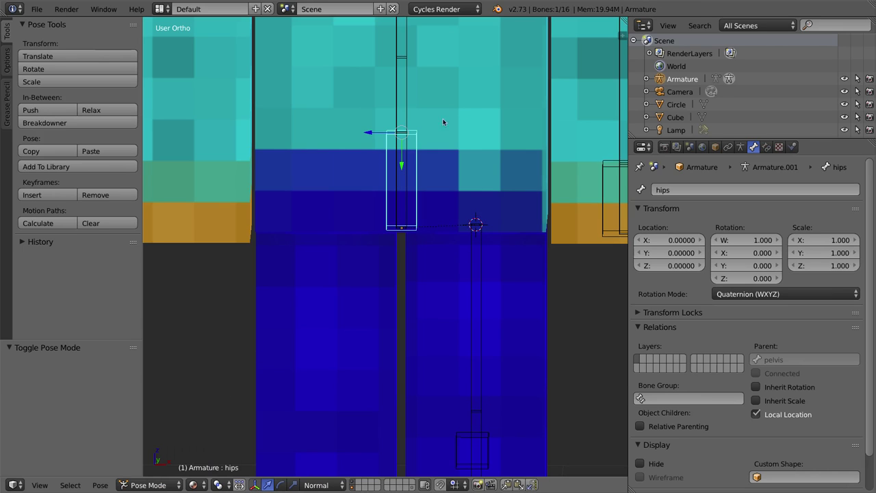
{"action": "right_click", "coordinate": [405, 162]}
{"action": "scroll", "coordinate": [405, 162], "scroll_direction": "down", "scroll_amount": 4}
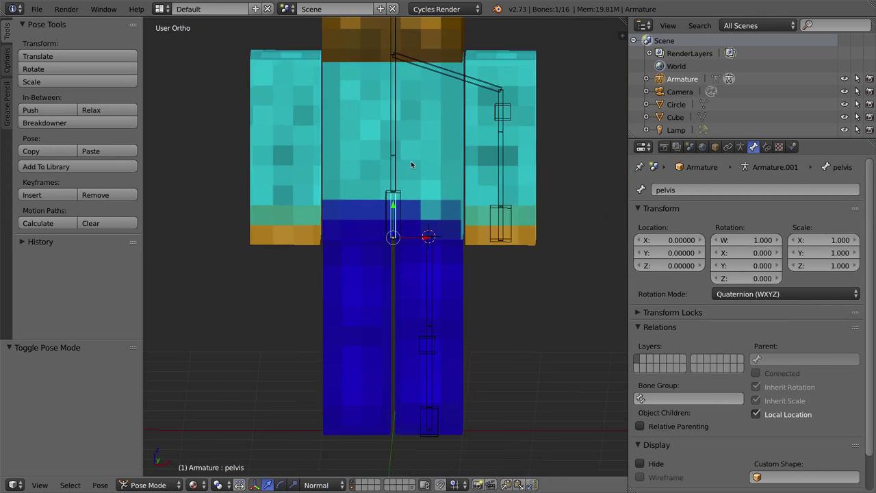
{"action": "key", "text": "g"}
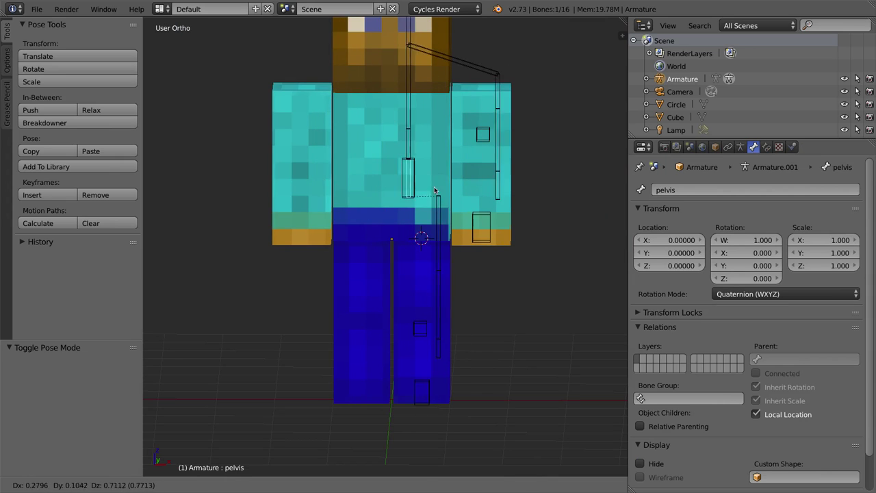
{"action": "key", "text": "Escape"}
{"action": "right_click", "coordinate": [396, 212]}
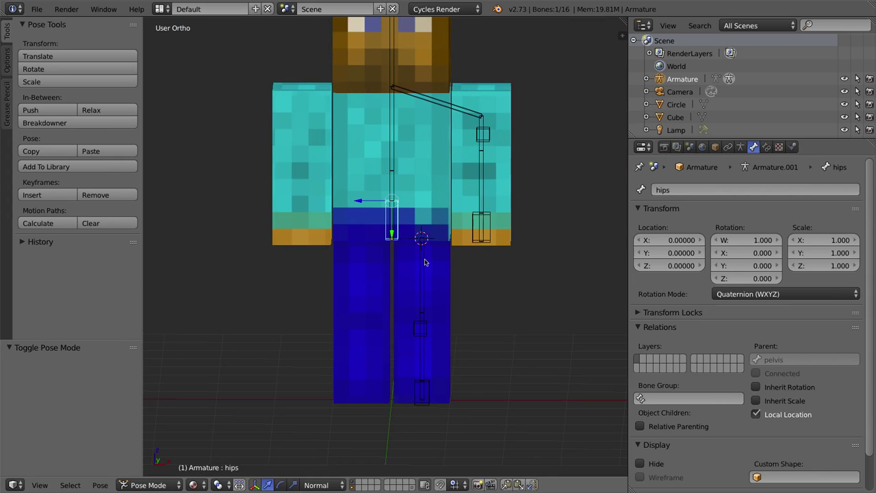
{"action": "key", "text": "r"}
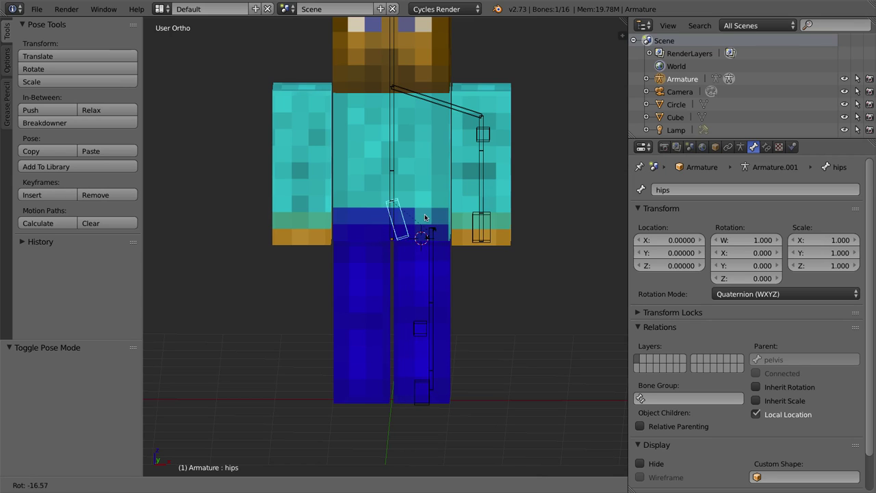
{"action": "key", "text": "Escape"}
Frame the waist in a three-quarter view and select the elbowIK.L bone.
{"action": "scroll", "coordinate": [436, 194], "scroll_direction": "up", "scroll_amount": 3}
{"action": "key", "text": "ctrl+z"}
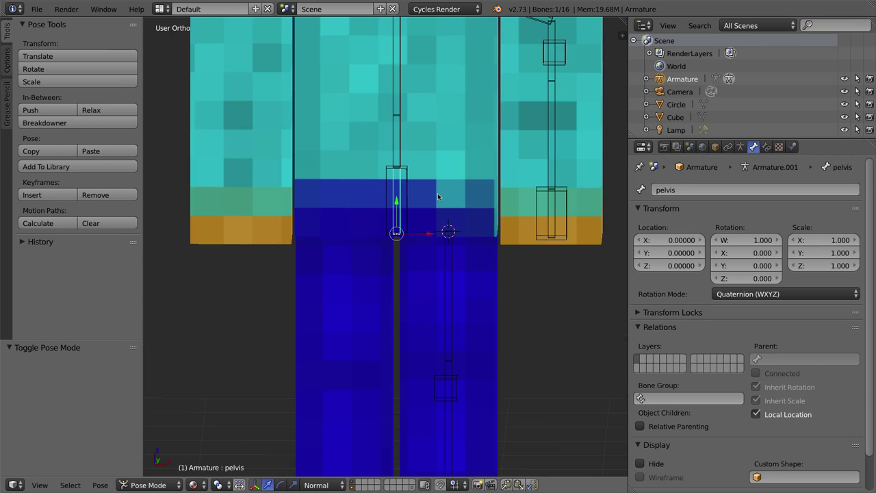
{"action": "middle_click_drag", "start_coordinate": [476, 237], "coordinate": [438, 169]}
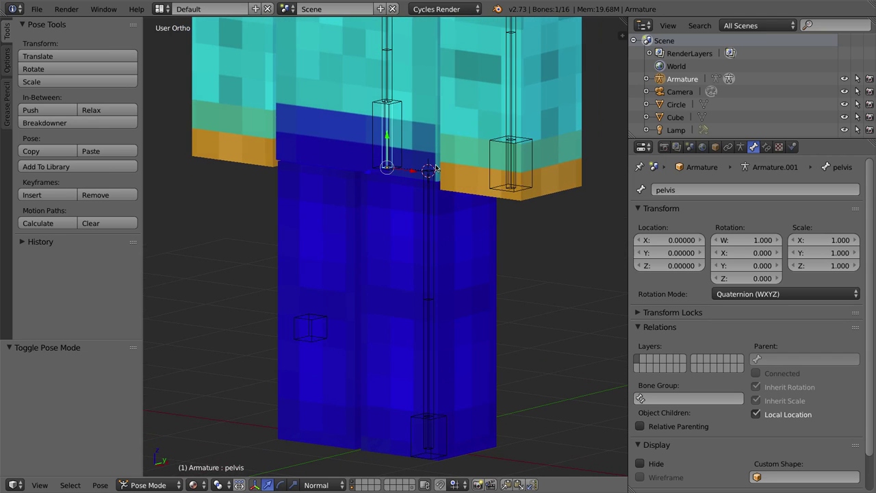
{"action": "middle_click_drag", "start_coordinate": [409, 240], "coordinate": [403, 210], "text": "shift"}
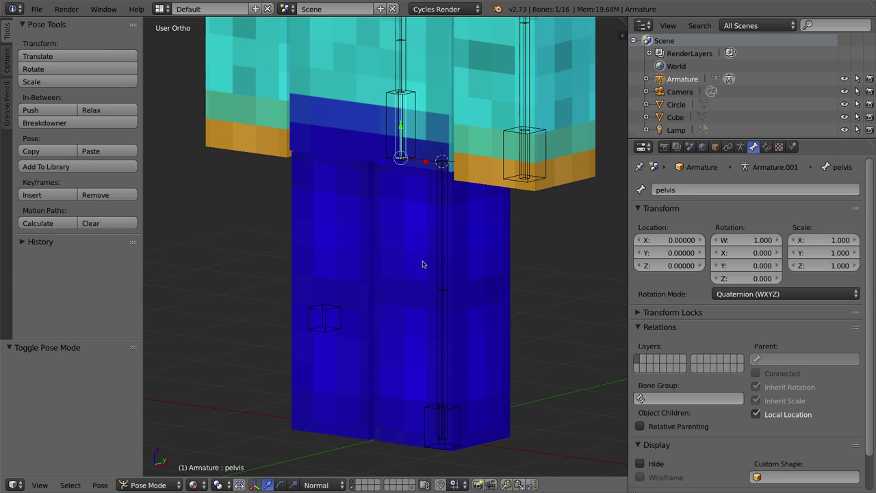
{"action": "scroll", "coordinate": [422, 259], "scroll_direction": "down", "scroll_amount": 5}
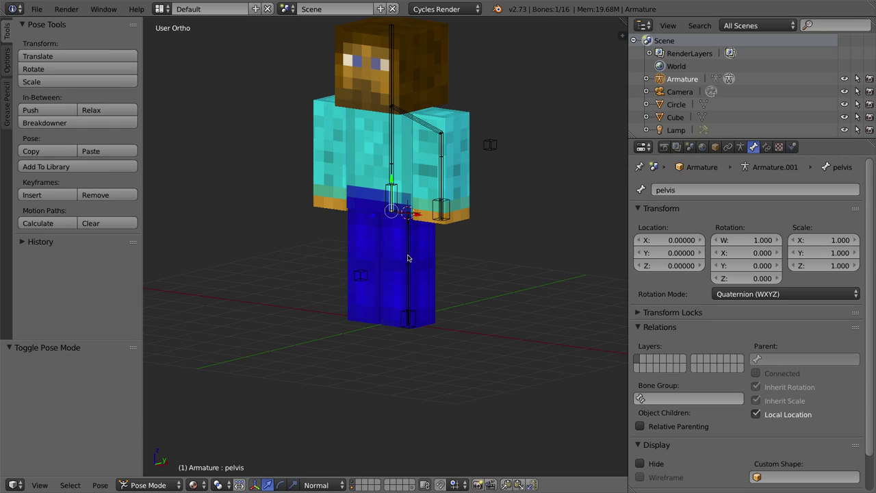
{"action": "right_click", "coordinate": [497, 147]}
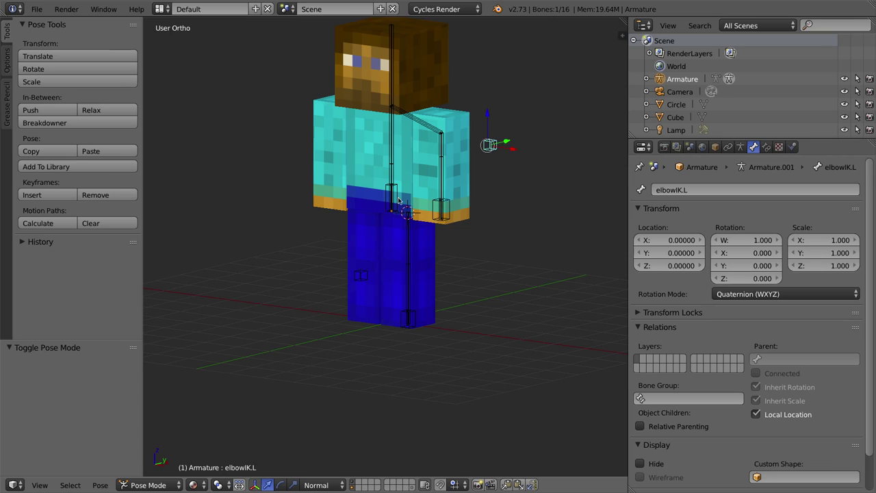
In Edit Mode, duplicate the pelvis bone and move the copy straight down below the feet.
{"action": "key", "text": "Tab"}
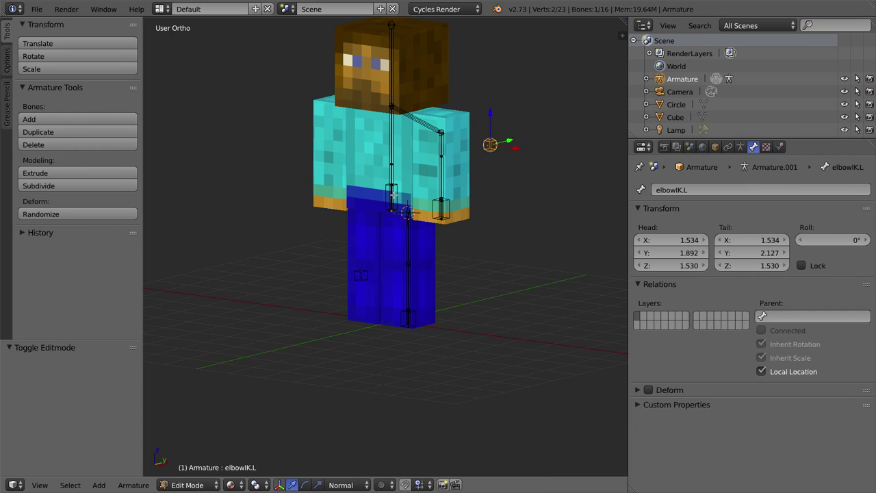
{"action": "scroll", "coordinate": [393, 195], "scroll_direction": "up", "scroll_amount": 5}
{"action": "right_click", "coordinate": [407, 112]}
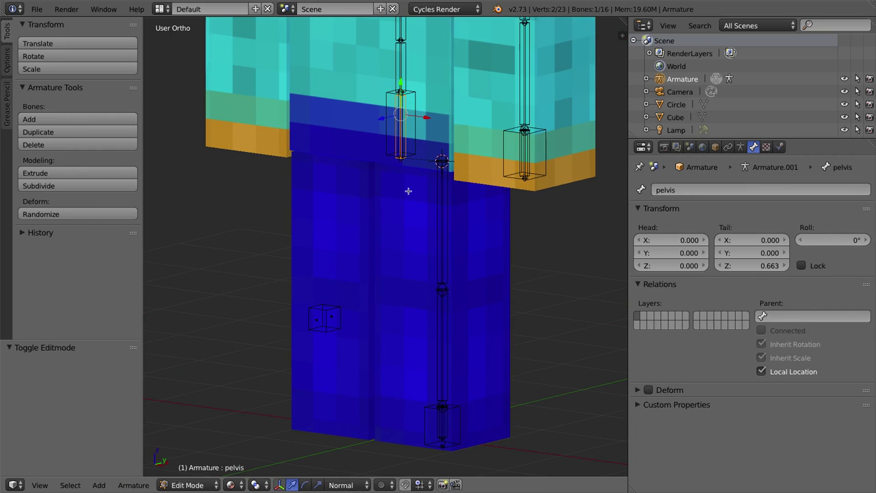
{"action": "key", "text": "KP_1"}
{"action": "scroll", "coordinate": [409, 179], "scroll_direction": "down", "scroll_amount": 4}
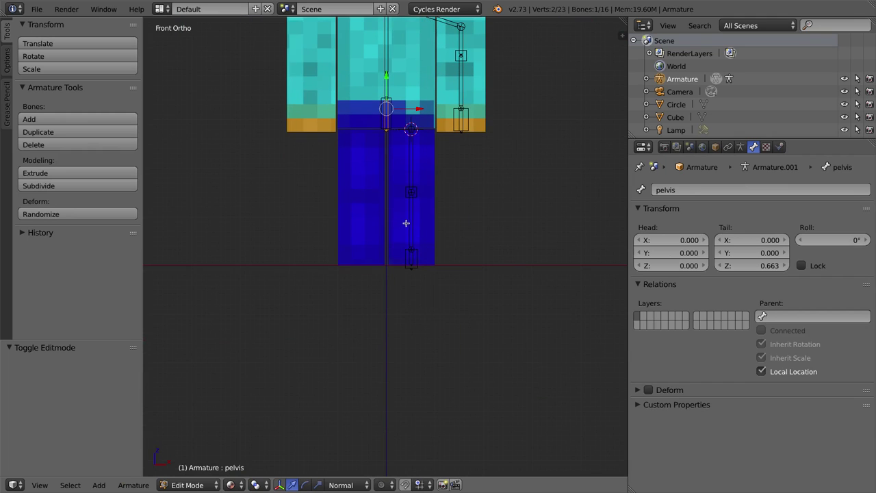
{"action": "key", "text": "shift+d"}
{"action": "key", "text": "z"}
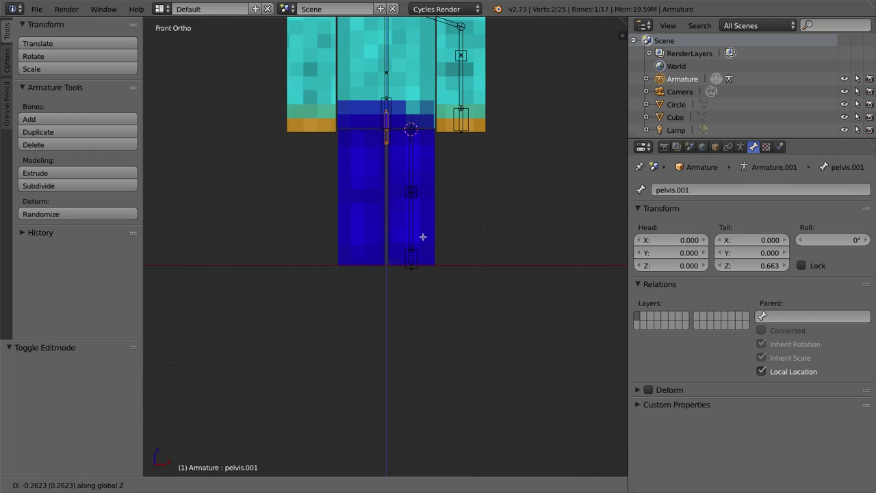
{"action": "left_click", "coordinate": [417, 403]}
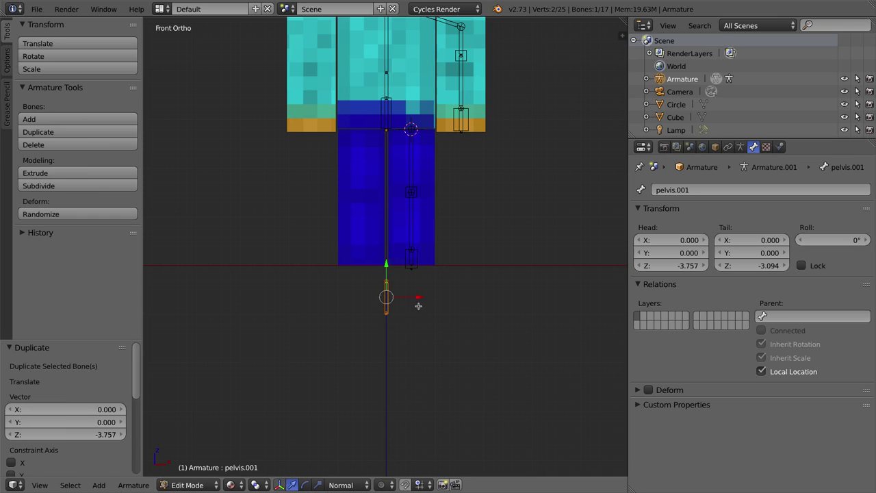
Widen the copied bone's B-bone display and rename it controller.
{"action": "key", "text": "ctrl+alt+s"}
{"action": "left_click", "coordinate": [551, 310]}
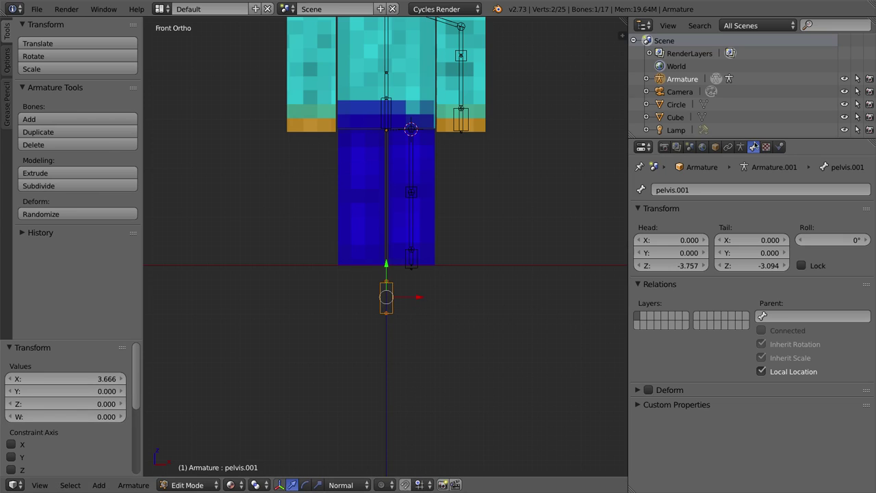
{"action": "left_click", "coordinate": [709, 186]}
{"action": "type", "text": "cons"}
{"action": "key", "text": "Return"}
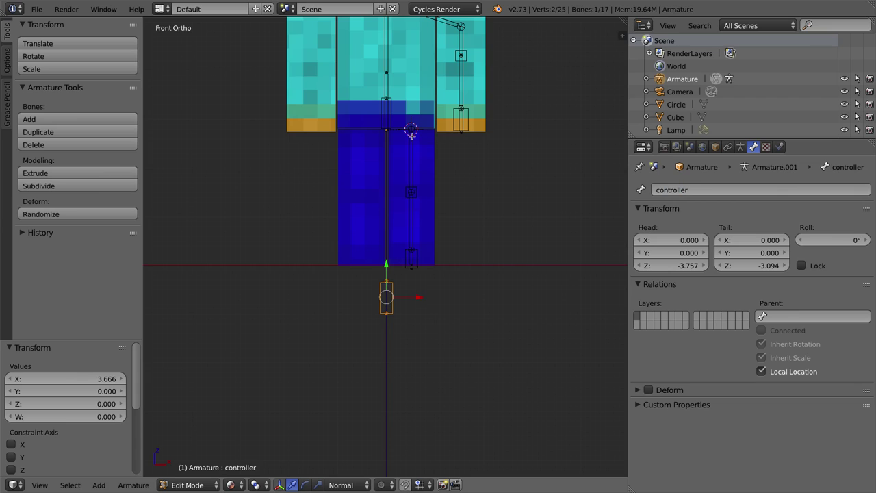
Parent pelvis, handIK.L, elbowIK.L, kneeIK.L and footIK.L to controller with Keep Offset.
{"action": "right_click", "coordinate": [387, 108]}
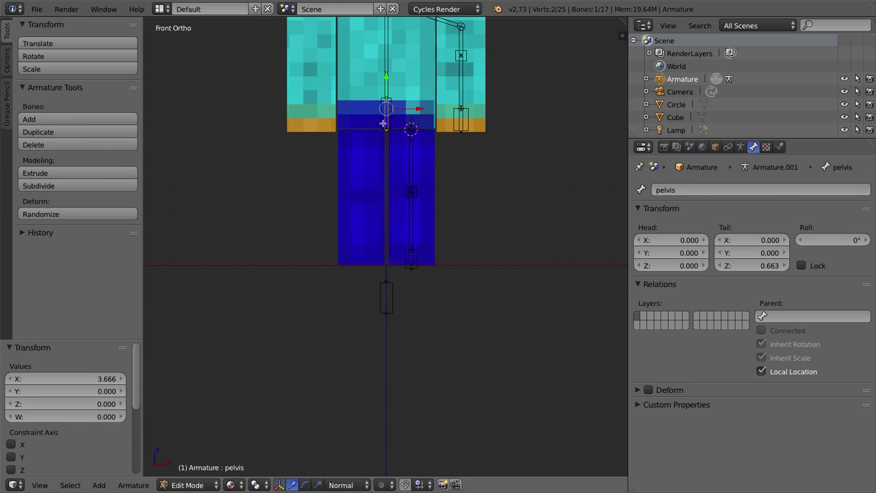
{"action": "right_click", "coordinate": [467, 115], "text": "shift"}
{"action": "right_click", "coordinate": [466, 52], "text": "shift"}
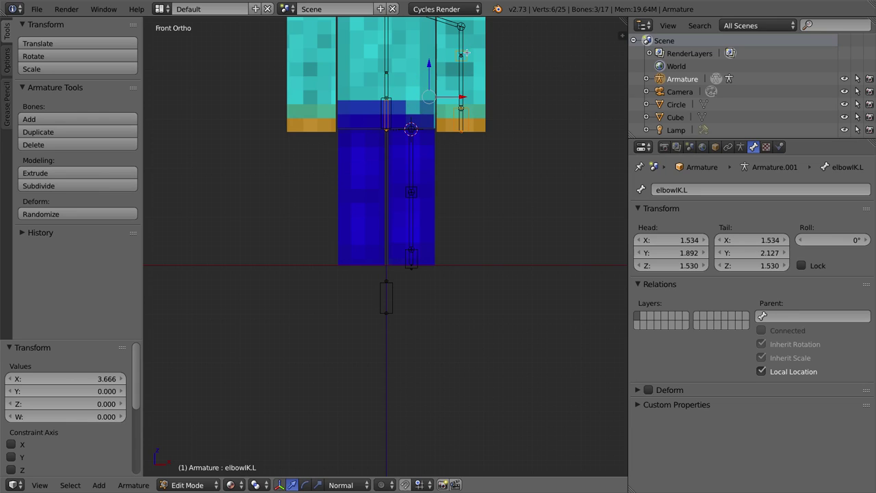
{"action": "right_click", "coordinate": [417, 187], "text": "shift"}
{"action": "right_click", "coordinate": [416, 253], "text": "shift"}
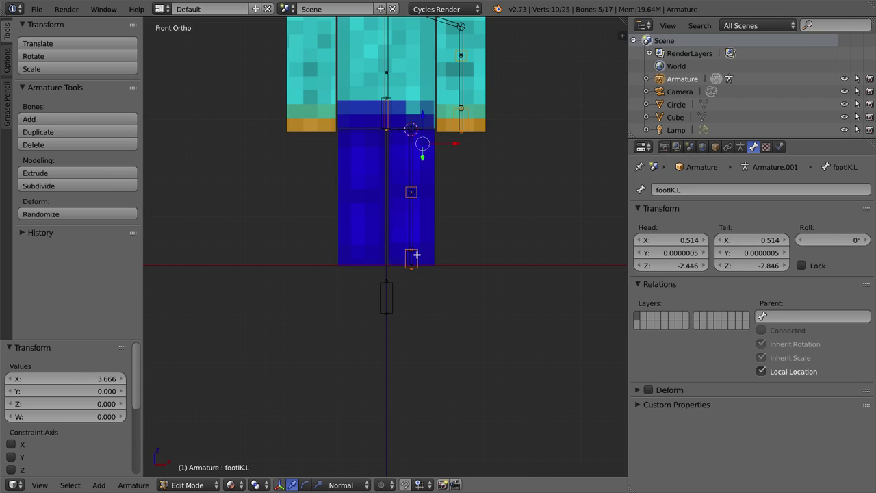
{"action": "right_click", "coordinate": [391, 291], "text": "shift"}
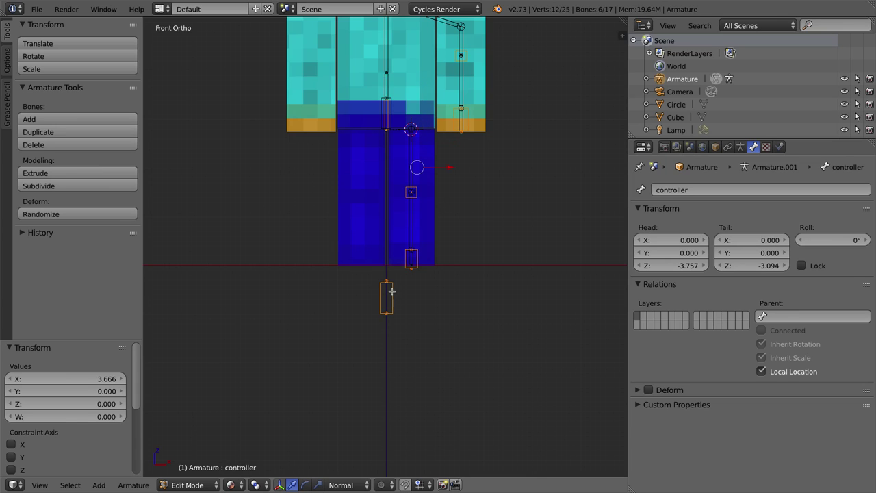
{"action": "key", "text": "ctrl+p"}
{"action": "left_click", "coordinate": [385, 291]}
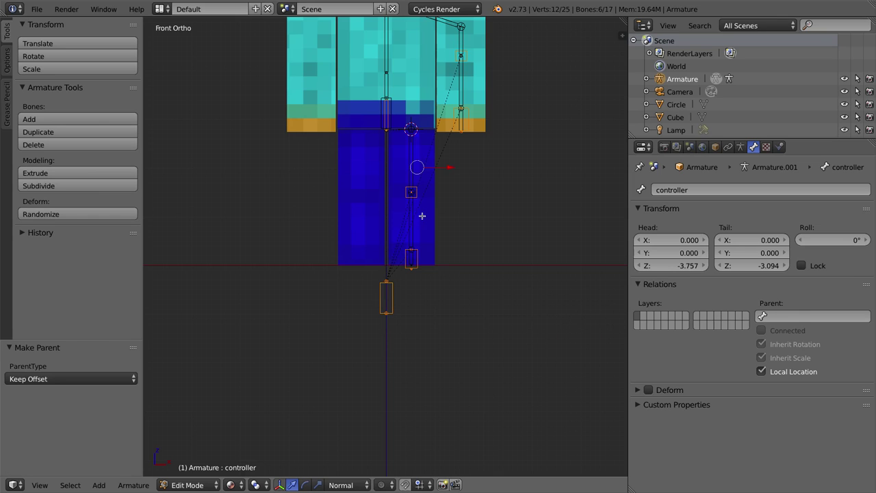
Orbit to an angled view and switch the rig to Pose Mode.
{"action": "middle_click_drag", "start_coordinate": [421, 216], "coordinate": [388, 225]}
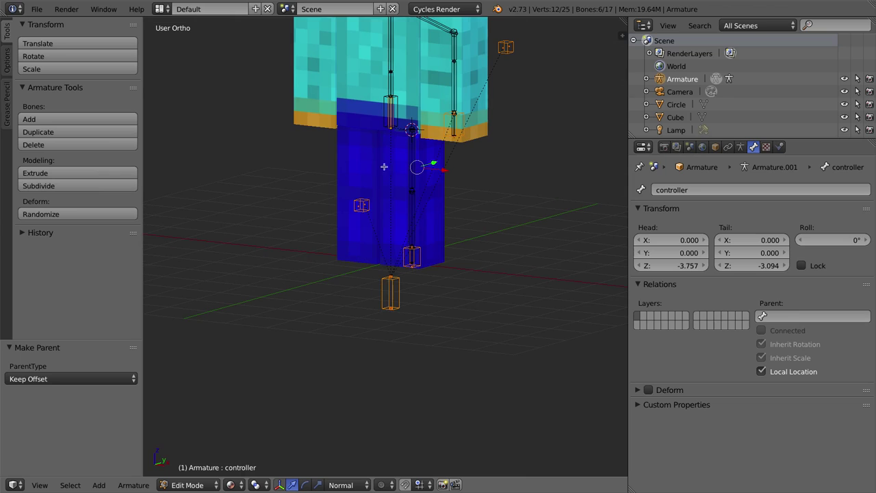
{"action": "left_click", "coordinate": [194, 485]}
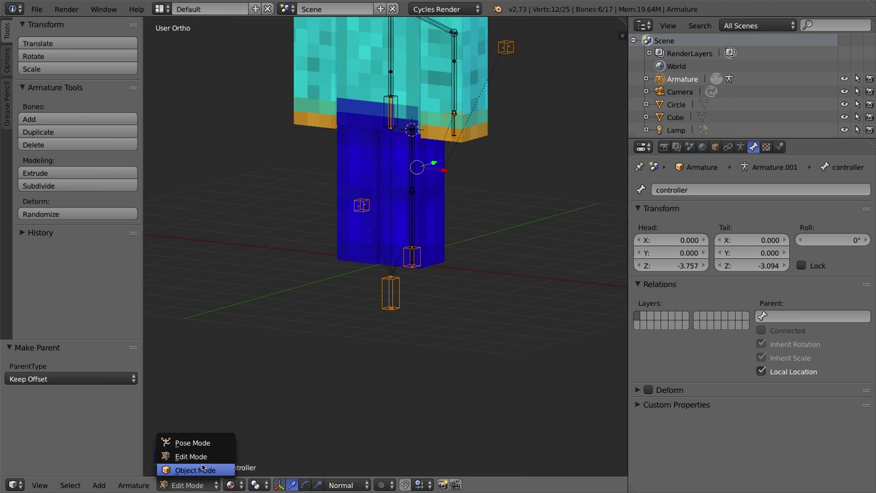
{"action": "left_click", "coordinate": [195, 446]}
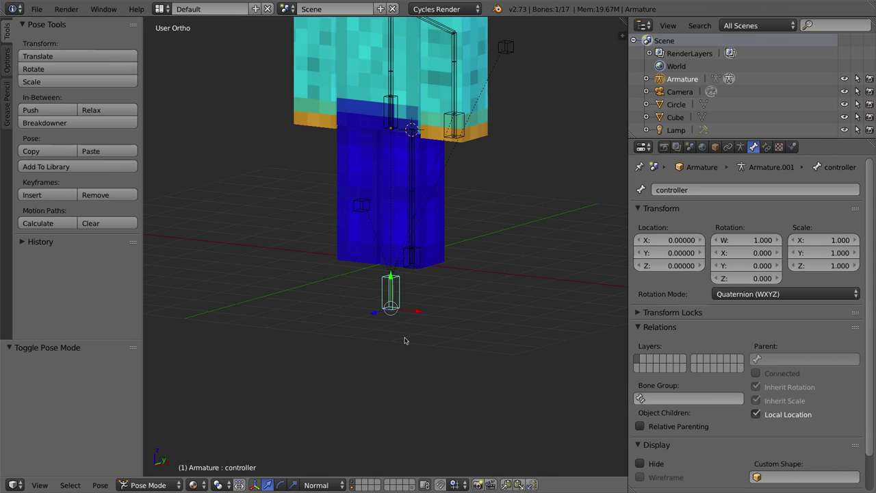
Test-move the controller and pelvis bones, cancelling each move.
{"action": "scroll", "coordinate": [404, 342], "scroll_direction": "down", "scroll_amount": 5}
{"action": "key", "text": "g"}
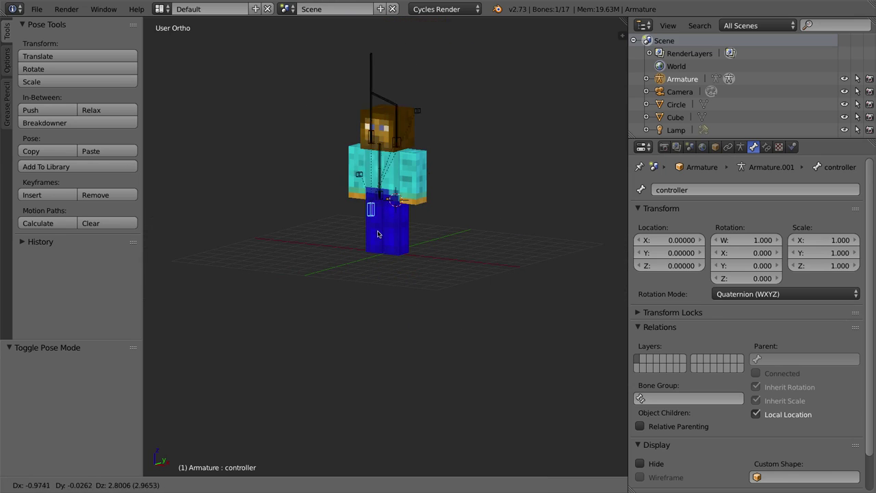
{"action": "right_click", "coordinate": [456, 239]}
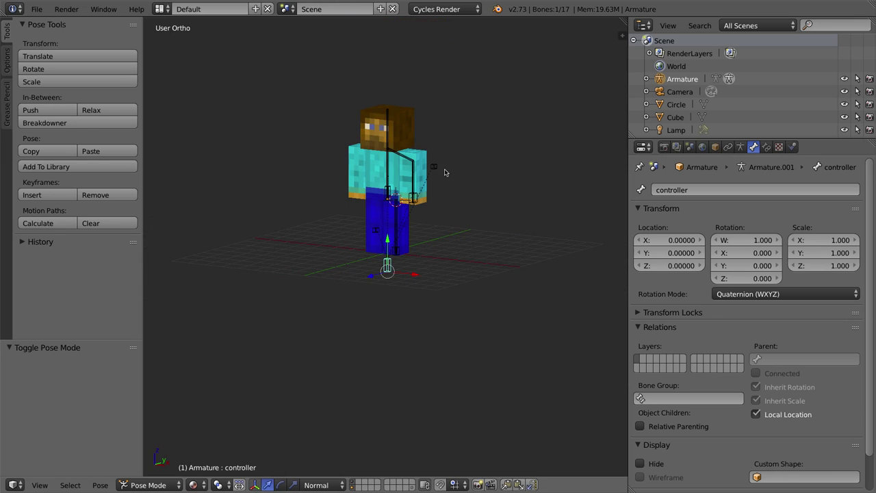
{"action": "right_click", "coordinate": [388, 193]}
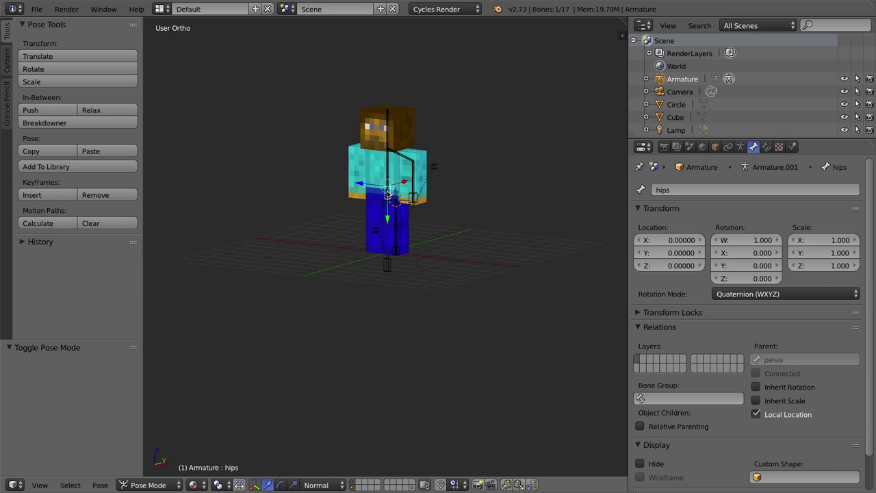
{"action": "right_click", "coordinate": [390, 195]}
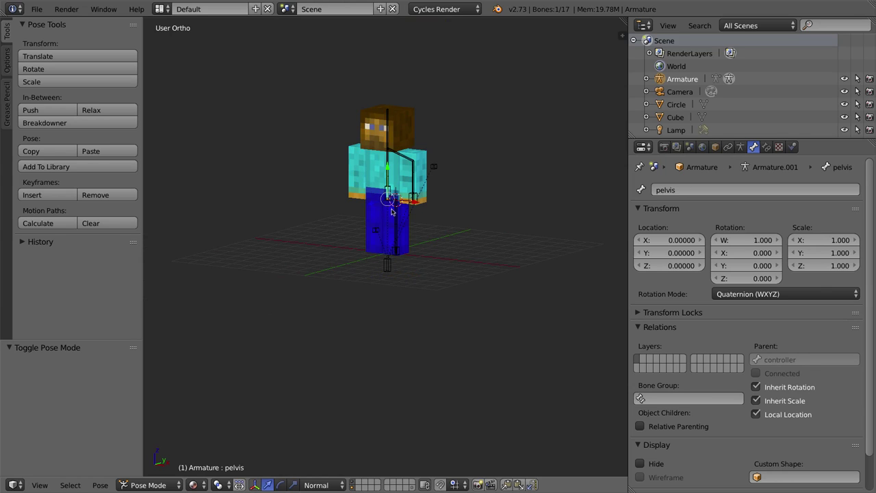
{"action": "key", "text": "g"}
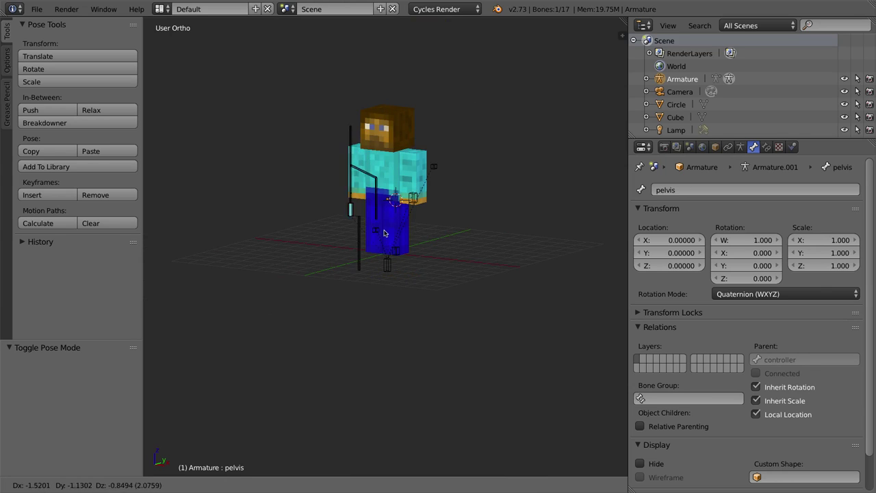
{"action": "right_click", "coordinate": [399, 180]}
Check the Parent field of controller, footIK.L, kneeIK.L, elbowIK.L and handIK.L.
{"action": "scroll", "coordinate": [390, 225], "scroll_direction": "up", "scroll_amount": 5}
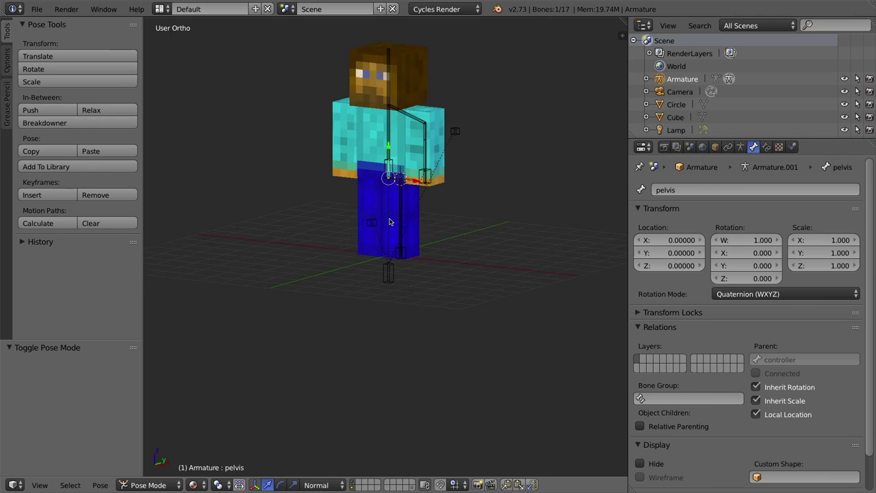
{"action": "right_click", "coordinate": [391, 286]}
{"action": "right_click", "coordinate": [411, 259]}
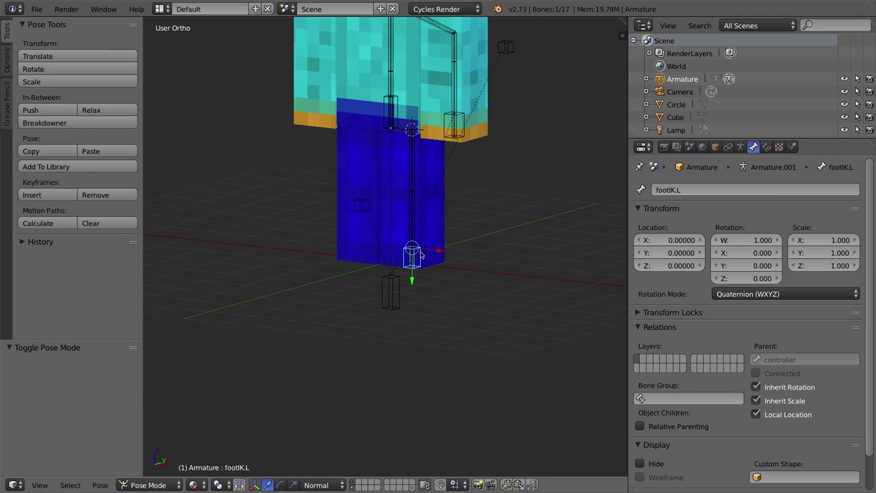
{"action": "right_click", "coordinate": [364, 205]}
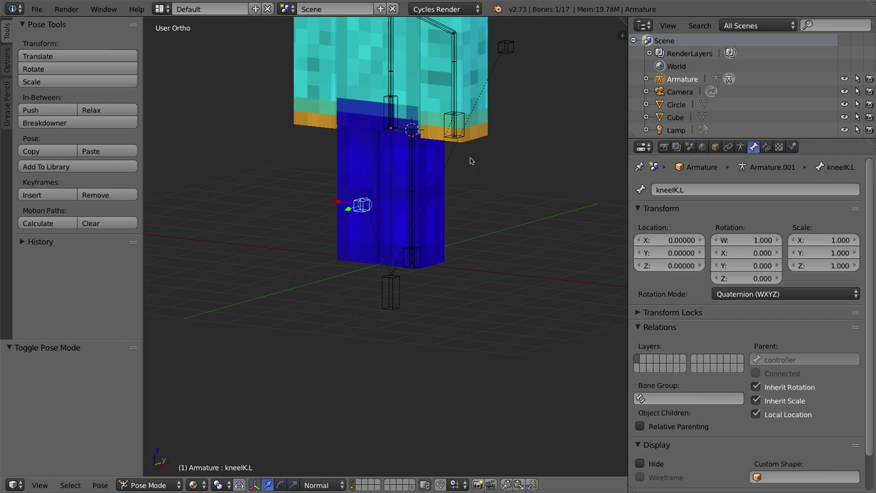
{"action": "right_click", "coordinate": [507, 45]}
{"action": "right_click", "coordinate": [452, 125]}
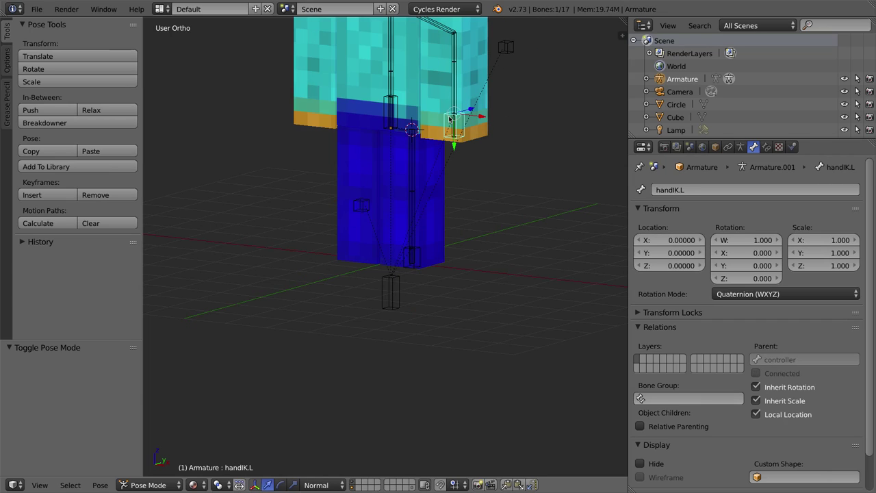
Inspect the parents of the hips, pelvis, spine, ribs and head bones.
{"action": "middle_click_drag", "start_coordinate": [421, 116], "coordinate": [435, 169], "text": "shift"}
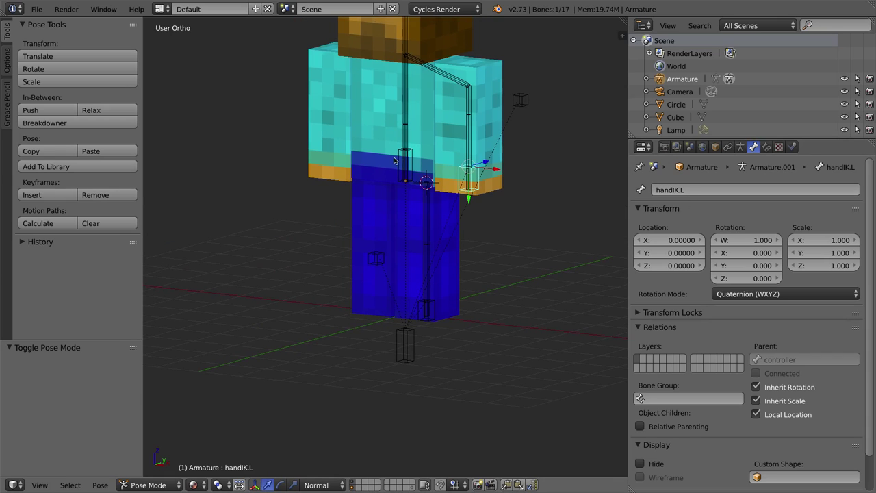
{"action": "right_click", "coordinate": [404, 165]}
{"action": "right_click", "coordinate": [408, 162]}
{"action": "right_click", "coordinate": [407, 129]}
{"action": "right_click", "coordinate": [407, 99]}
{"action": "right_click", "coordinate": [404, 28]}
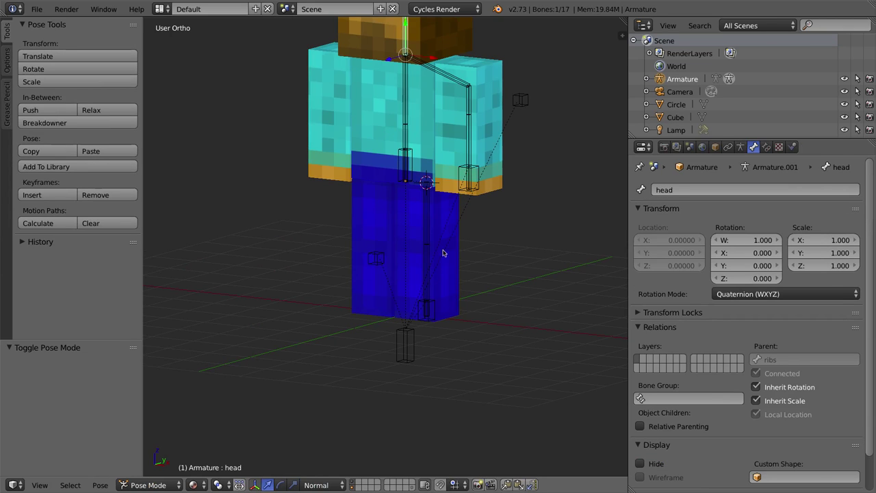
{"action": "middle_click_drag", "start_coordinate": [444, 250], "coordinate": [575, 277]}
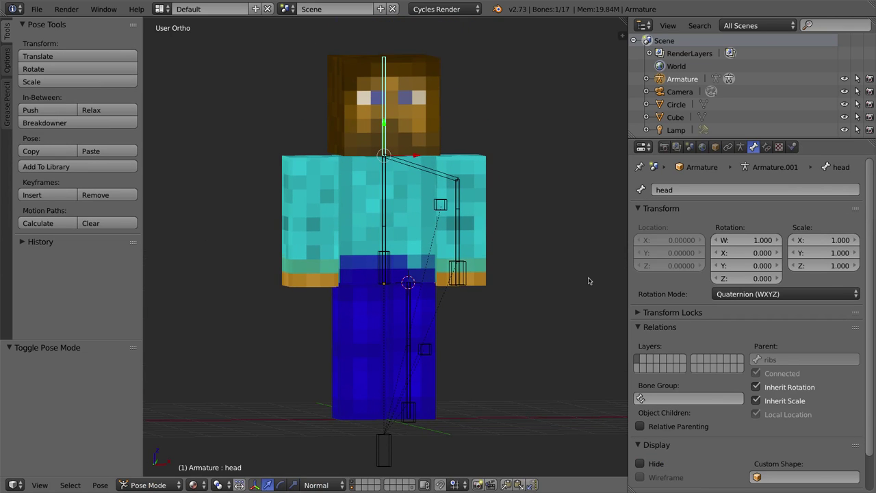